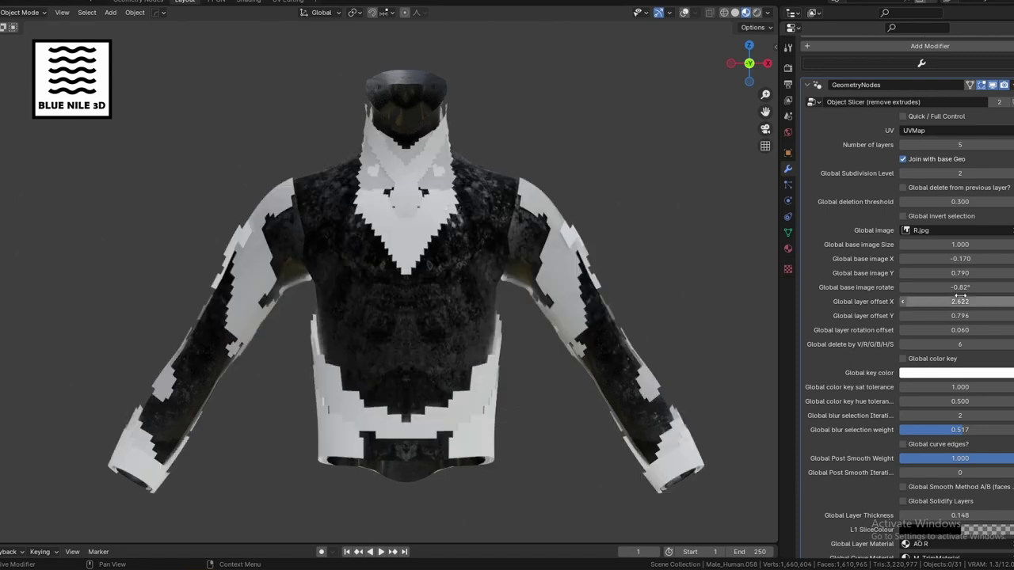
Set the jacket's Global Post Smooth Iterations to 2 and view it from the front
middle_drag(491, 289, 426, 278)
middle_drag(427, 147, 472, 252)
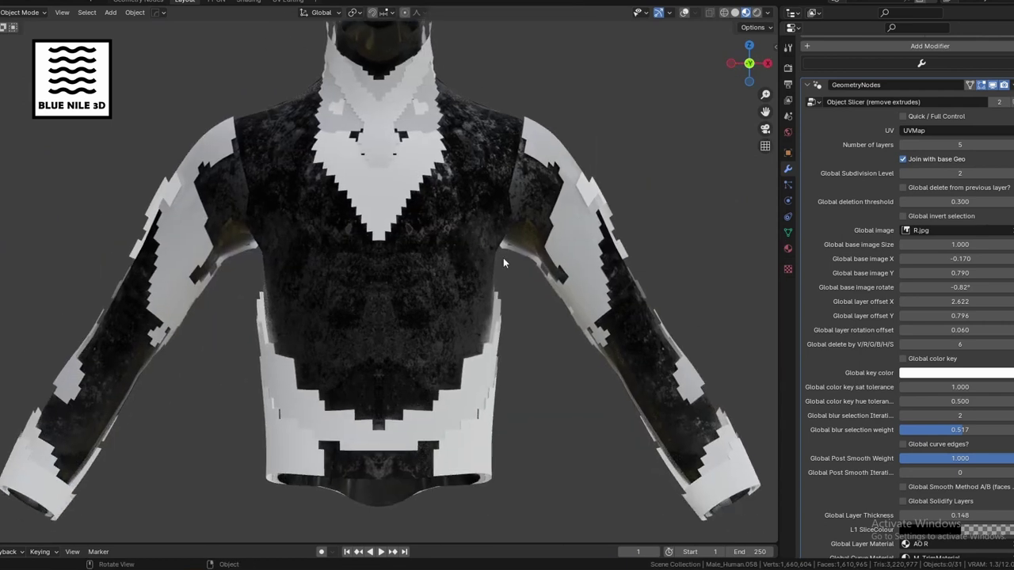
scroll(620, 305, down, 3)
shift+middle_drag(620, 303, 621, 318)
scroll(621, 317, up, 3)
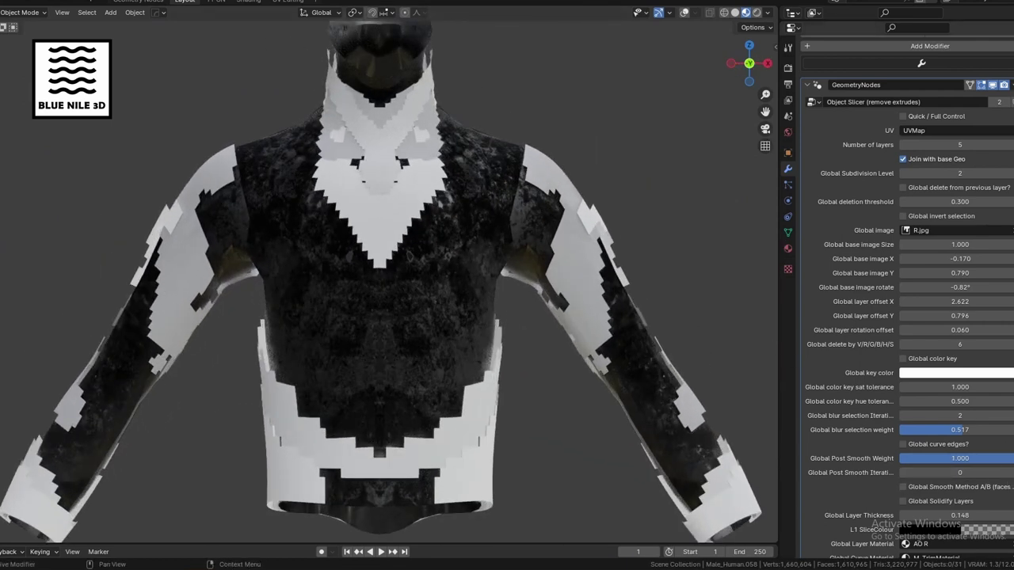
drag(960, 473, 979, 473)
mouse_move(491, 380)
middle_down()
mouse_move(256, 434)
mouse_move(421, 414)
mouse_move(555, 366)
mouse_move(423, 346)
mouse_move(398, 305)
mouse_move(390, 321)
mouse_move(368, 318)
mouse_move(168, 253)
mouse_move(483, 385)
middle_up()
key(grave)
click(404, 326)
scroll(404, 331, up, 5)
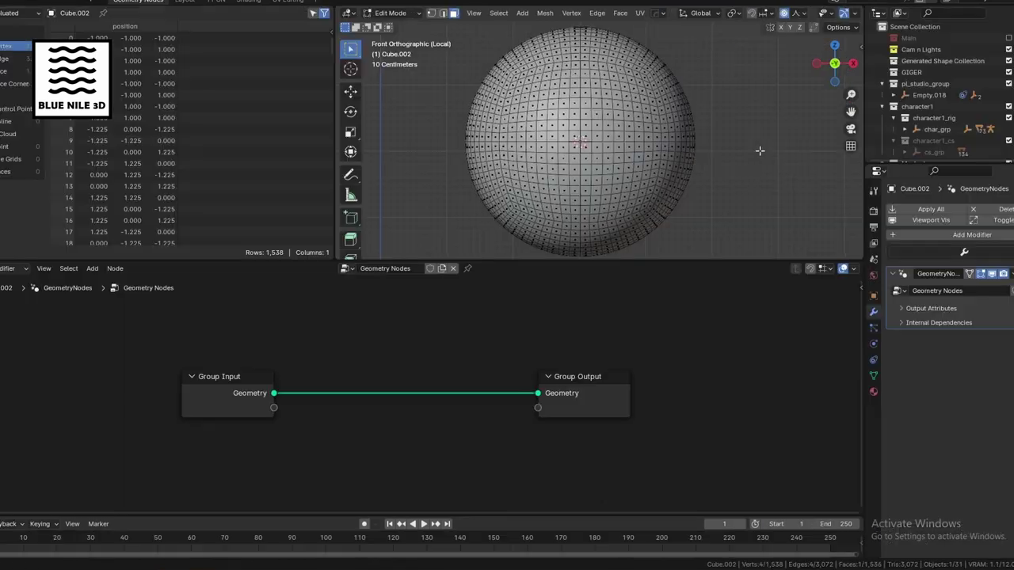
Circle-select a patch of faces on the sphere's front, delete those faces, and return to Object Mode
key(x)
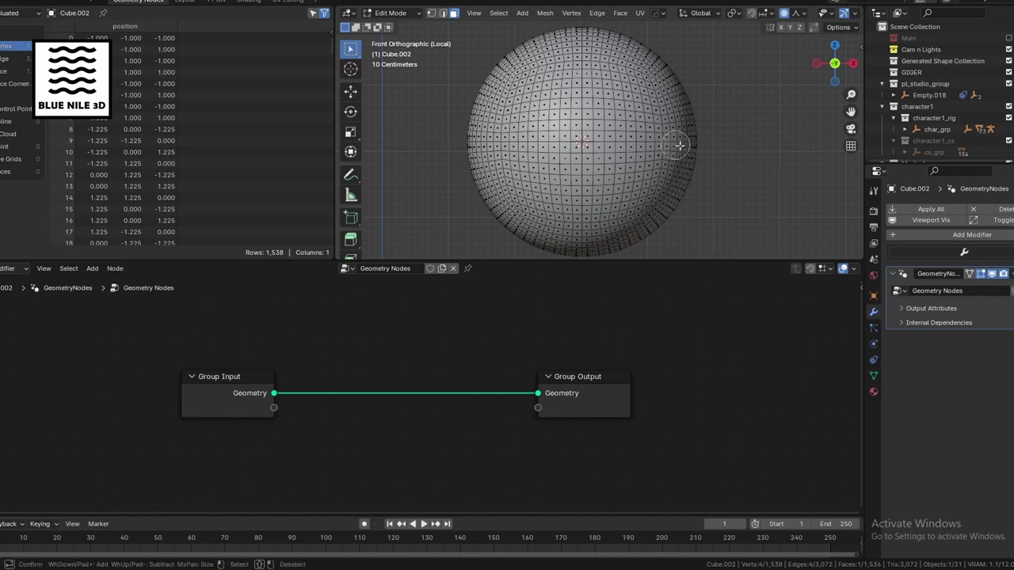
drag(649, 129, 603, 151)
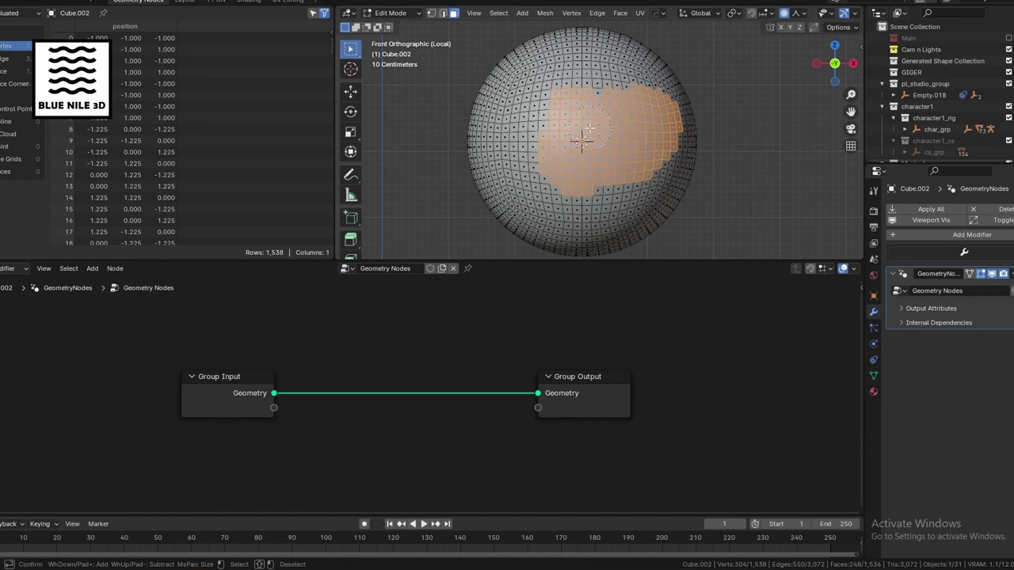
key(x)
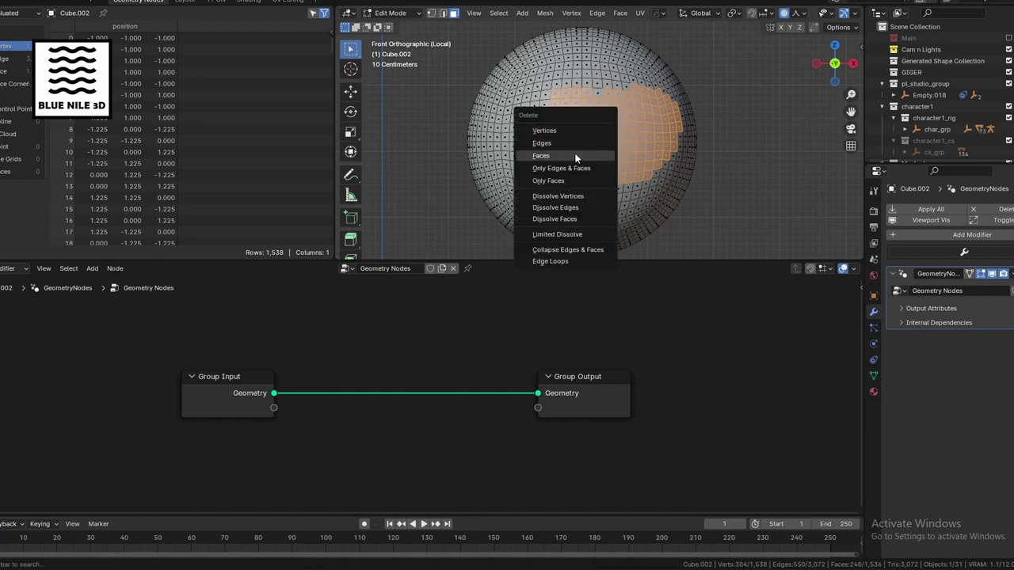
click(576, 157)
key(Tab)
middle_drag(691, 27, 680, 133)
key(grave)
click(538, 99)
scroll(634, 146, up, 2)
middle_drag(634, 172, 587, 153)
scroll(406, 399, up, 2)
Insert a Set Position node on the link between Group Input and Group Output
key(shift+a)
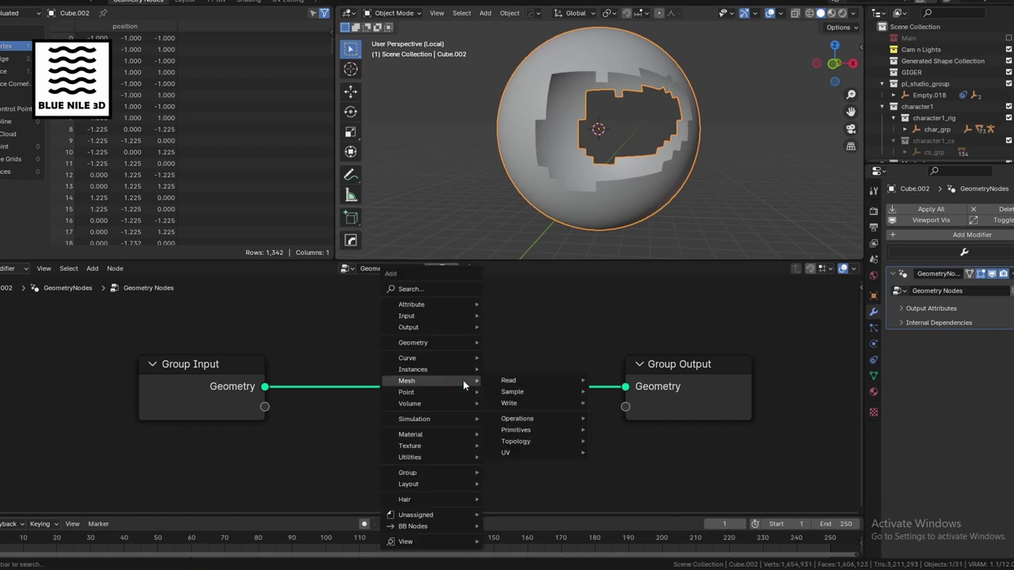
click(466, 288)
text(set posi)
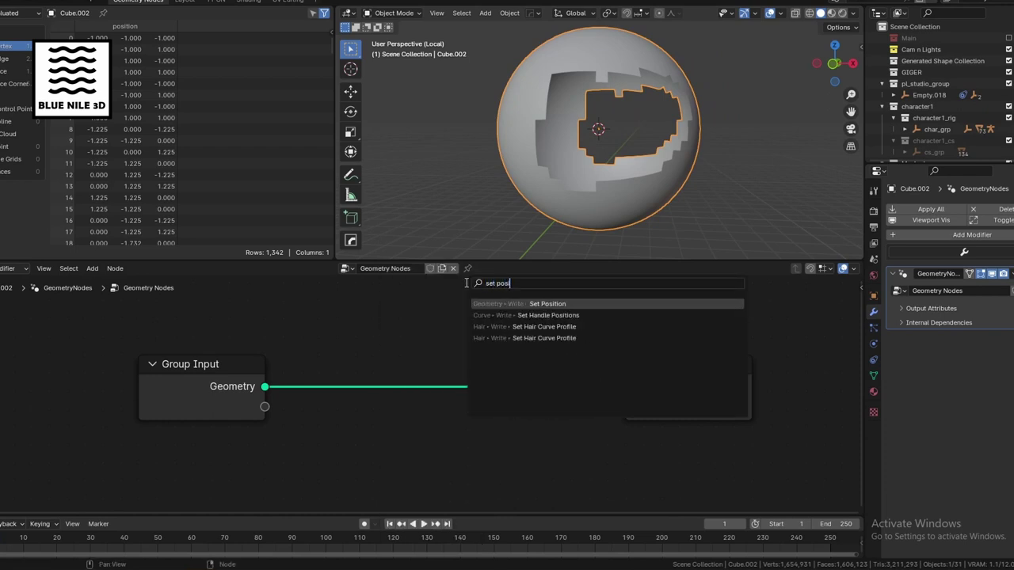
key(Return)
click(453, 379)
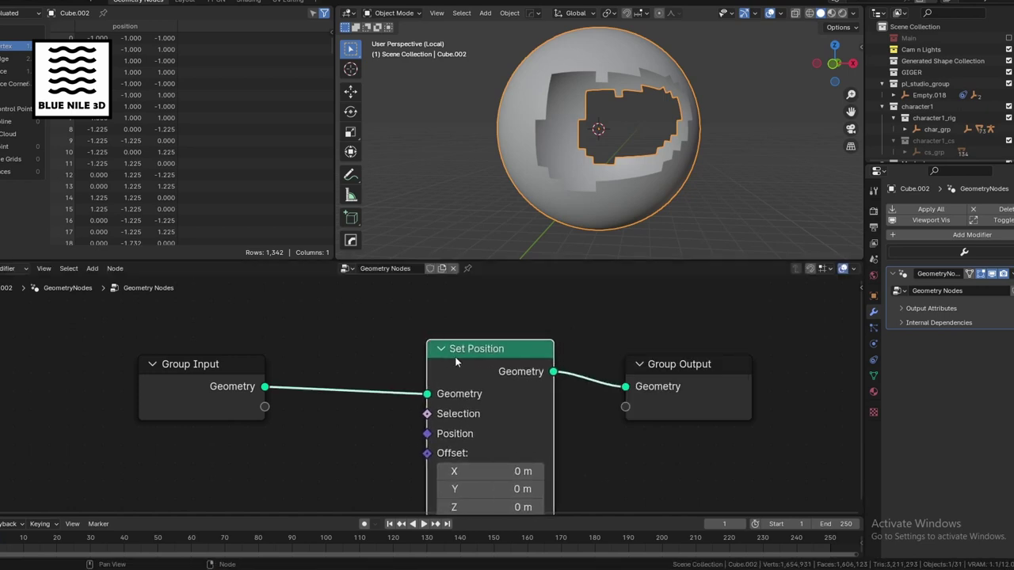
middle_drag(470, 408, 520, 358)
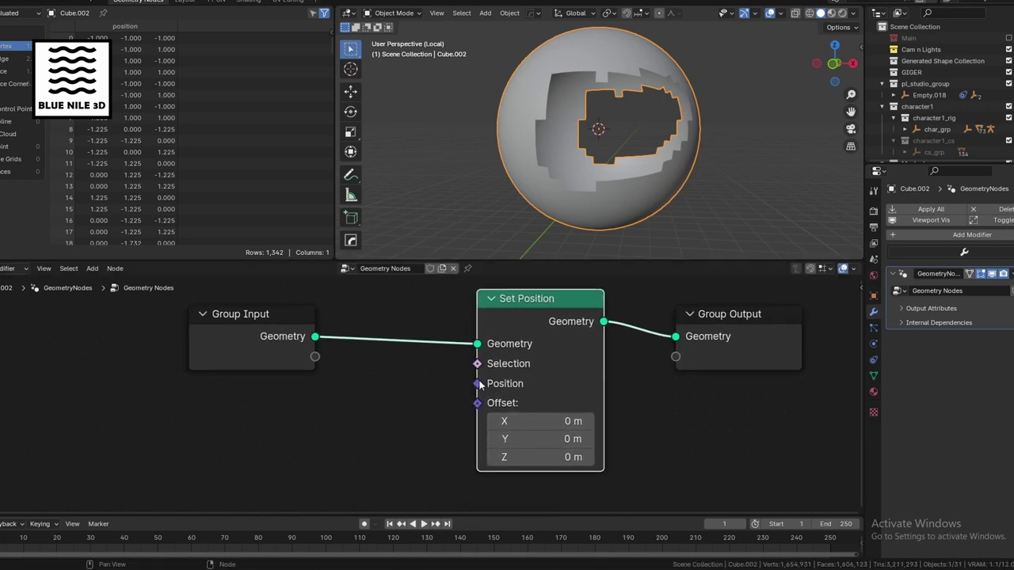
Add a Position node, feed it into Set Position's Position input, and place it below Group Input
drag(480, 384, 377, 415)
text(pos)
key(Return)
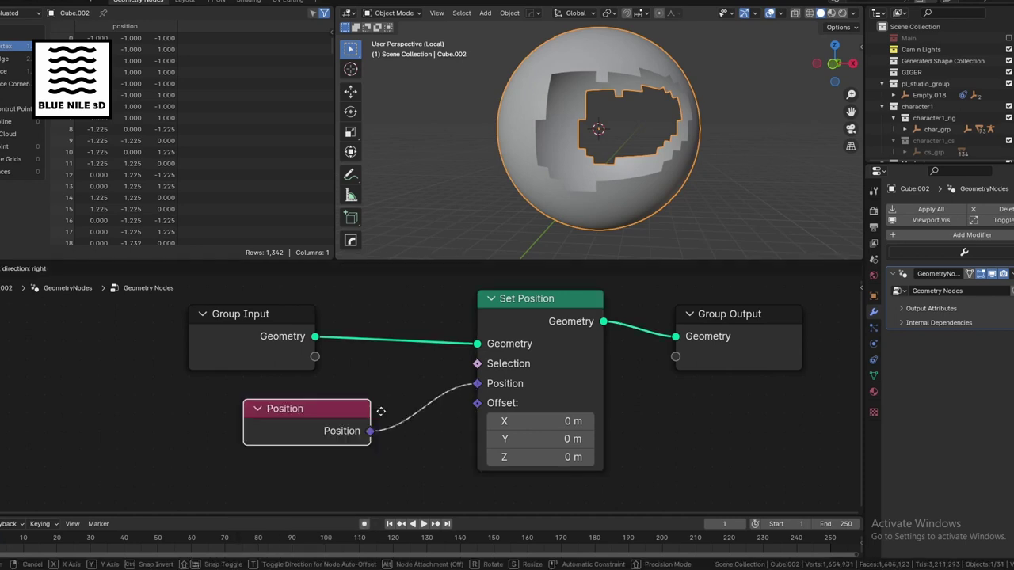
click(326, 424)
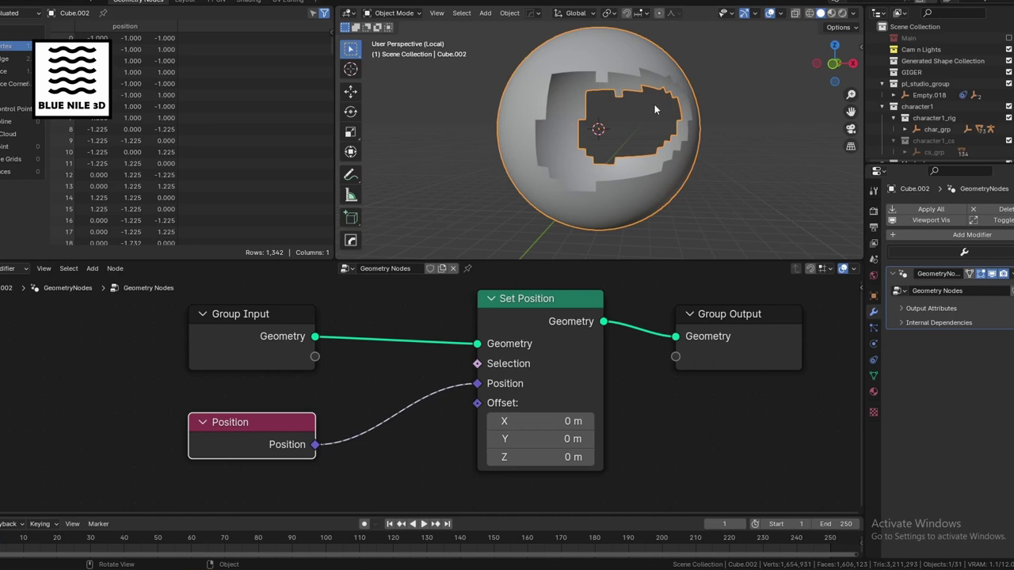
Make room before Set Position and insert a Blur Attribute node on the link coming from the Position node
drag(566, 287, 763, 297)
middle_drag(639, 347, 410, 344)
scroll(428, 346, down, 2)
middle_drag(478, 342, 528, 352)
key(shift+a)
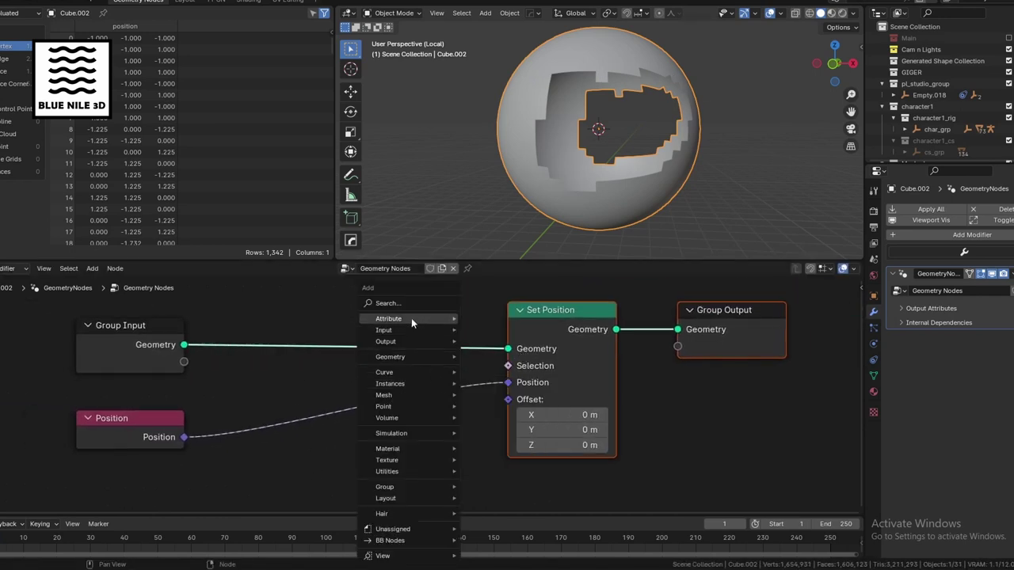
click(425, 302)
text(blur)
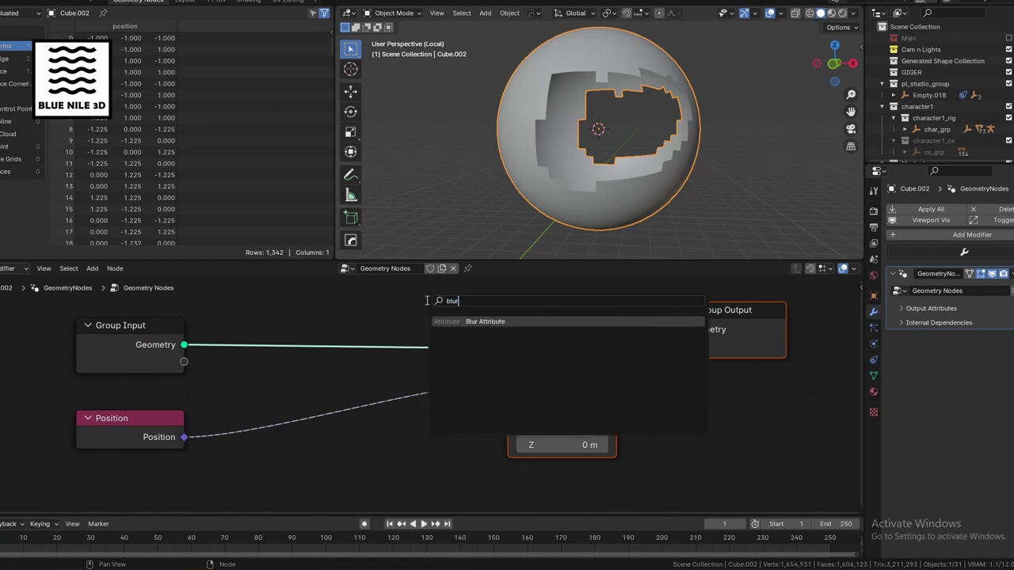
key(Return)
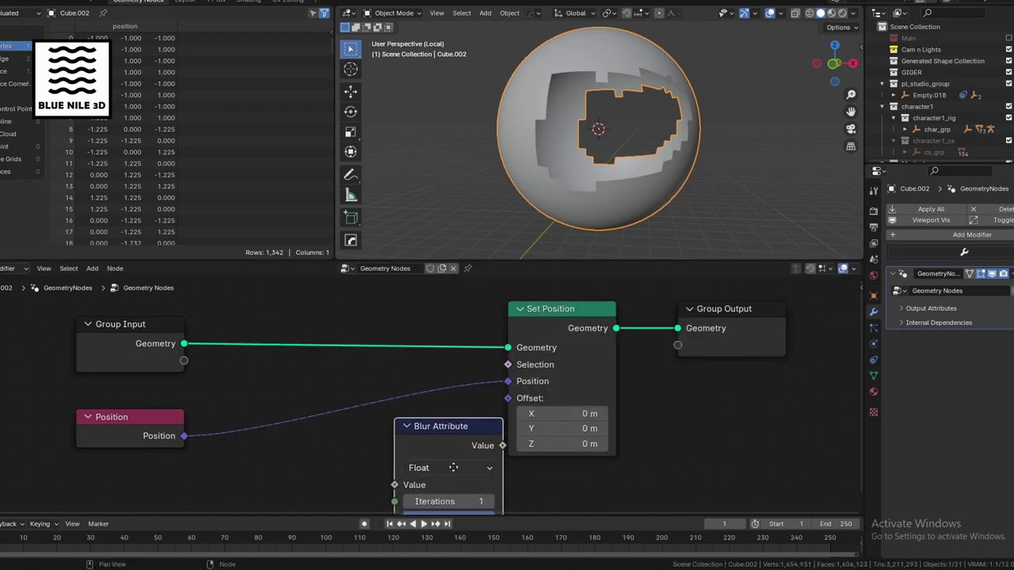
click(451, 460)
middle_drag(451, 460, 455, 420)
drag(456, 394, 384, 368)
Set the Blur Attribute node's data type to Vector and its Iterations to 0
click(418, 432)
click(411, 504)
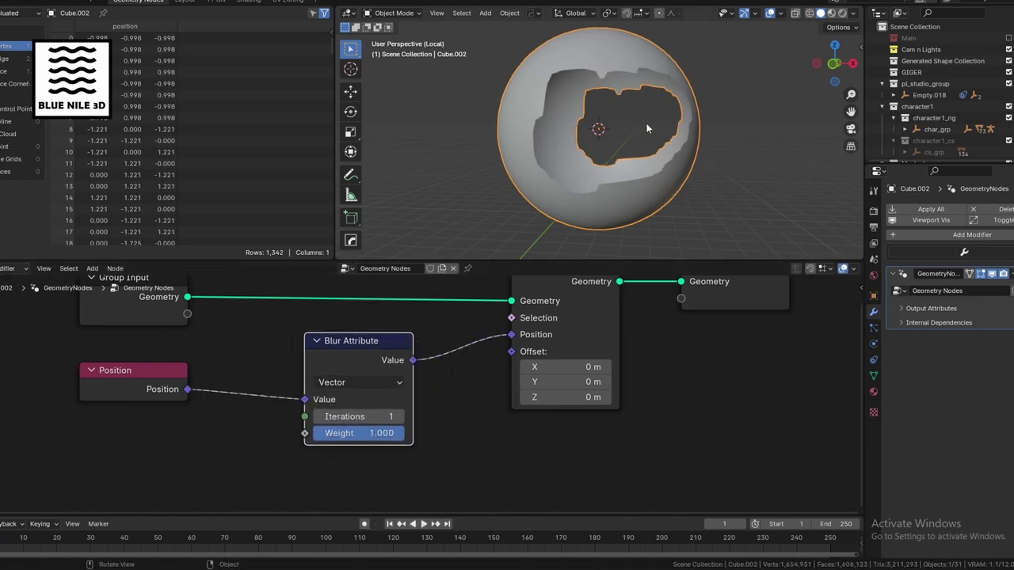
scroll(647, 129, down, 1)
middle_drag(647, 129, 638, 143)
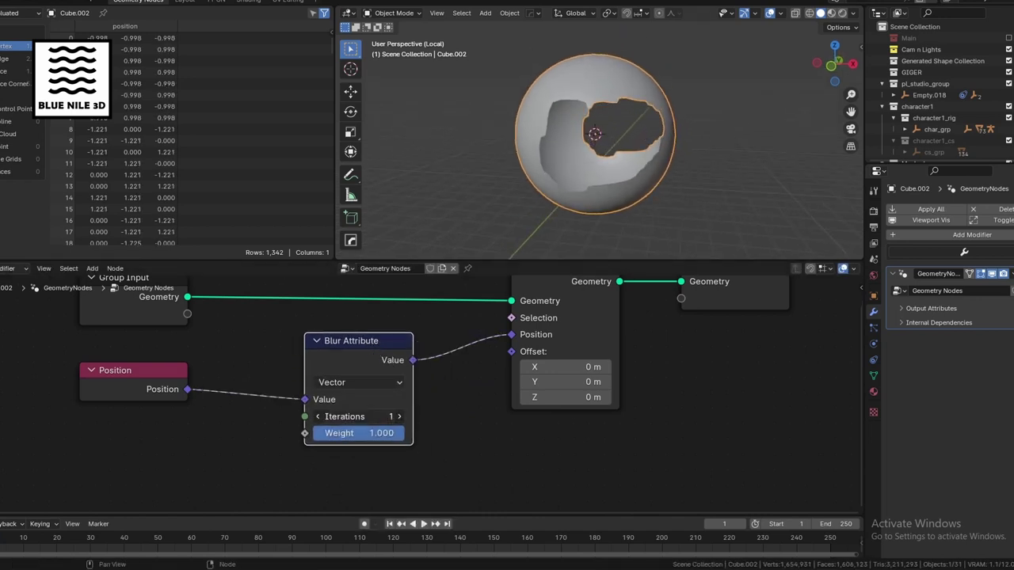
mouse_move(358, 417)
mouse_down()
mouse_move(586, 416)
mouse_move(348, 416)
mouse_up()
key(KP_1)
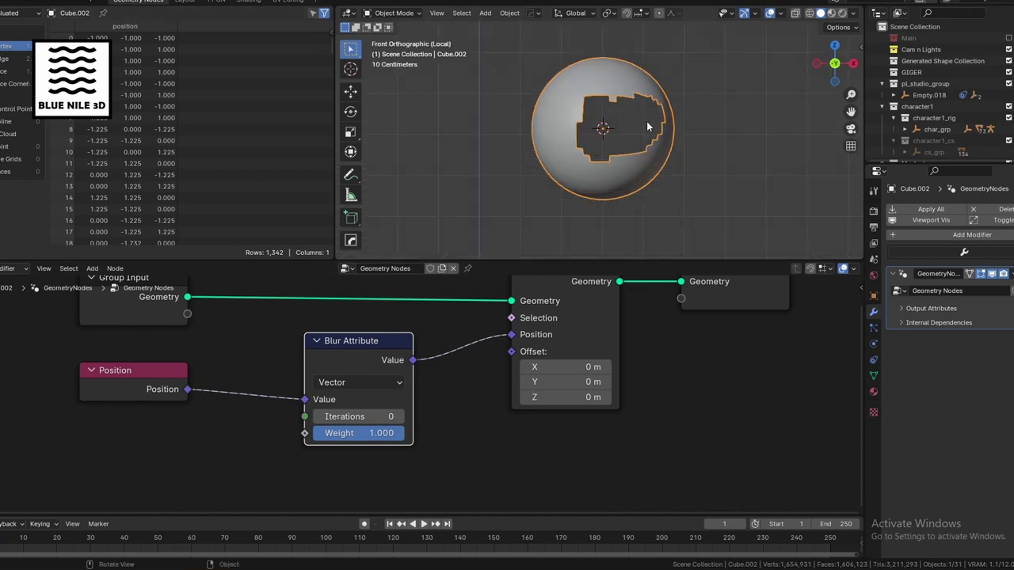
In the Layout workspace, show the viewport overlays and set the jacket's Global Post Smooth Iterations to 0
click(190, 3)
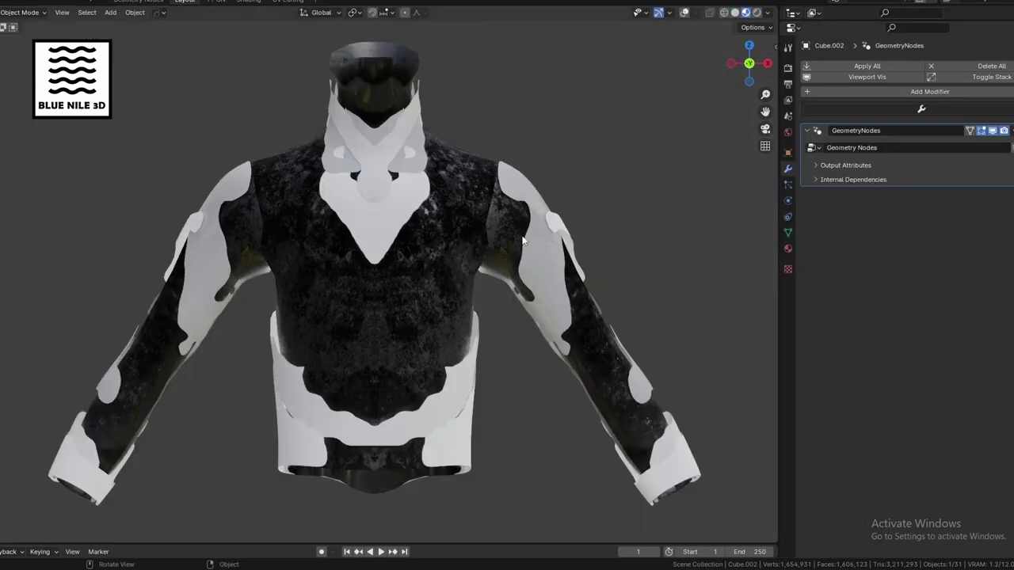
click(684, 13)
click(398, 301)
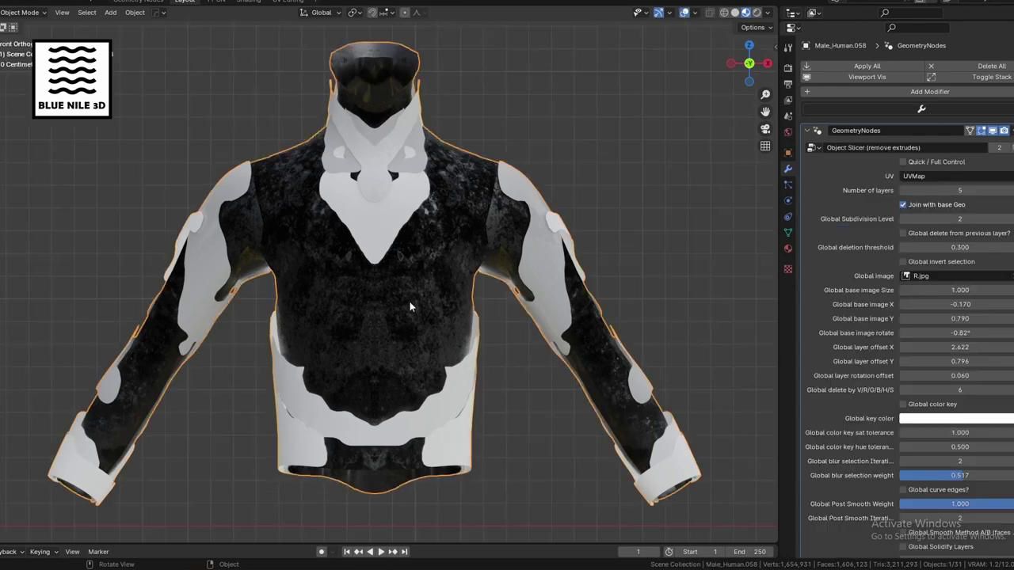
scroll(911, 388, down, 6)
drag(990, 358, 962, 358)
scroll(516, 282, down, 3)
Duplicate the jacket and place the copy beside the original, about 3.45 m along X
key(shift+d)
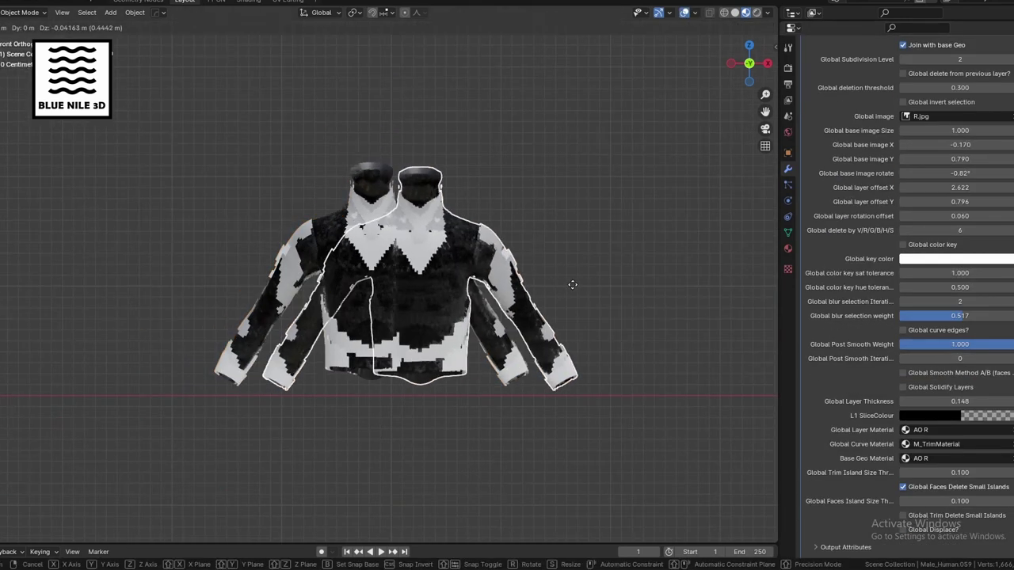
click(78, 295)
shift+middle_drag(596, 262, 281, 247)
scroll(620, 300, up, 2)
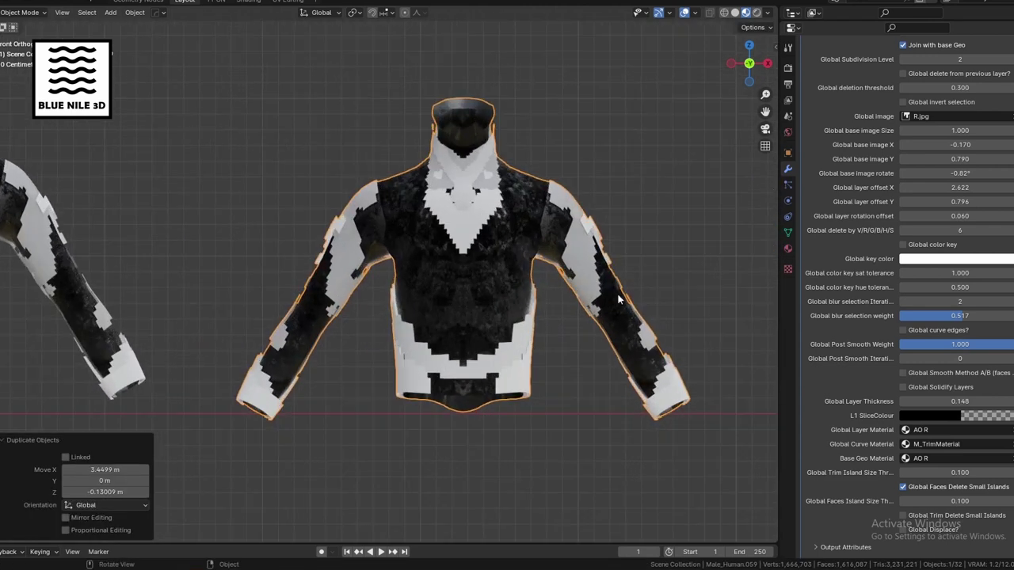
Apply Visual Geometry to Mesh on the jacket copy and raise the Iterations of its Blur Attribute node
key(ctrl+a)
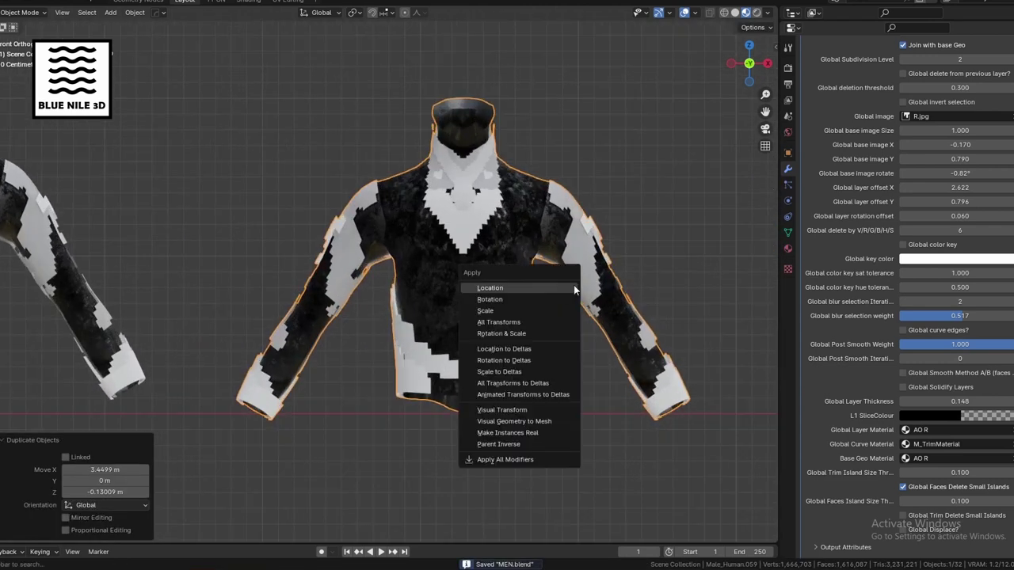
click(514, 421)
shift+middle_drag(549, 276, 481, 296)
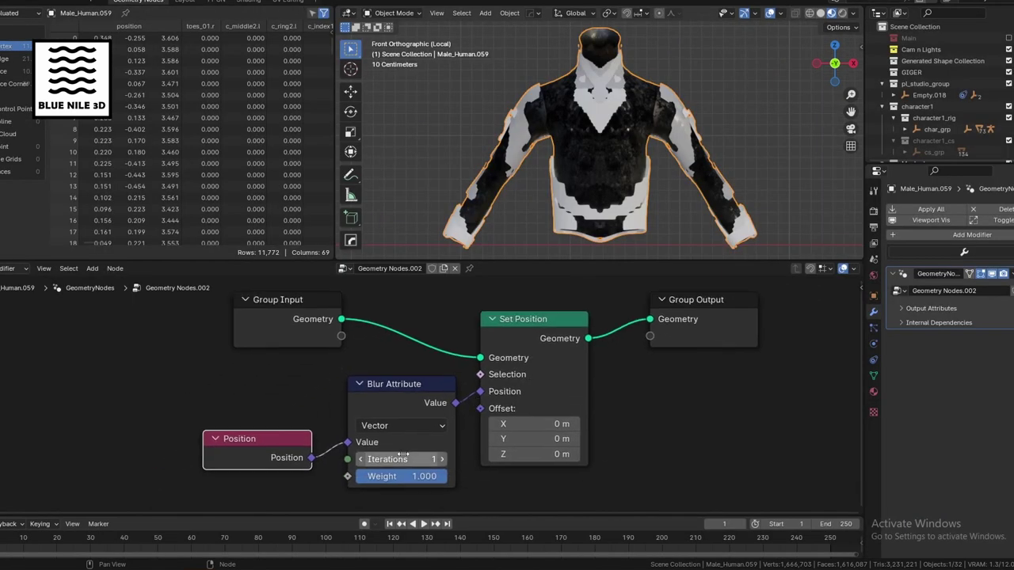
drag(403, 453, 457, 453)
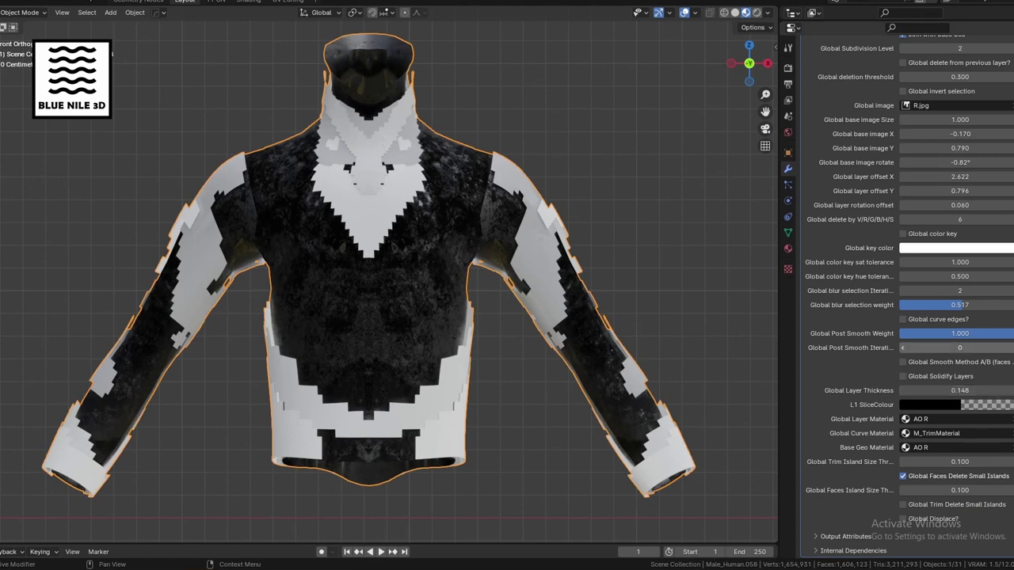
Raise the original jacket's Global Post Smooth Iterations to 15
click(1013, 348)
click(1012, 348)
click(1012, 348)
click(1013, 347)
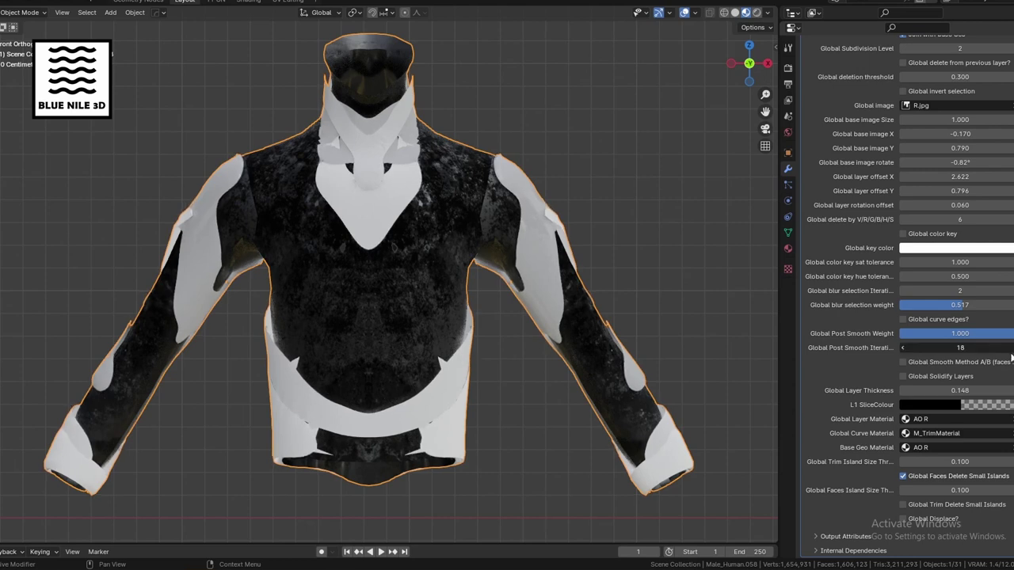
drag(959, 348, 984, 348)
Examine the smoothed panel edges on the jacket up close at the waist and from the back and front
scroll(449, 362, up, 10)
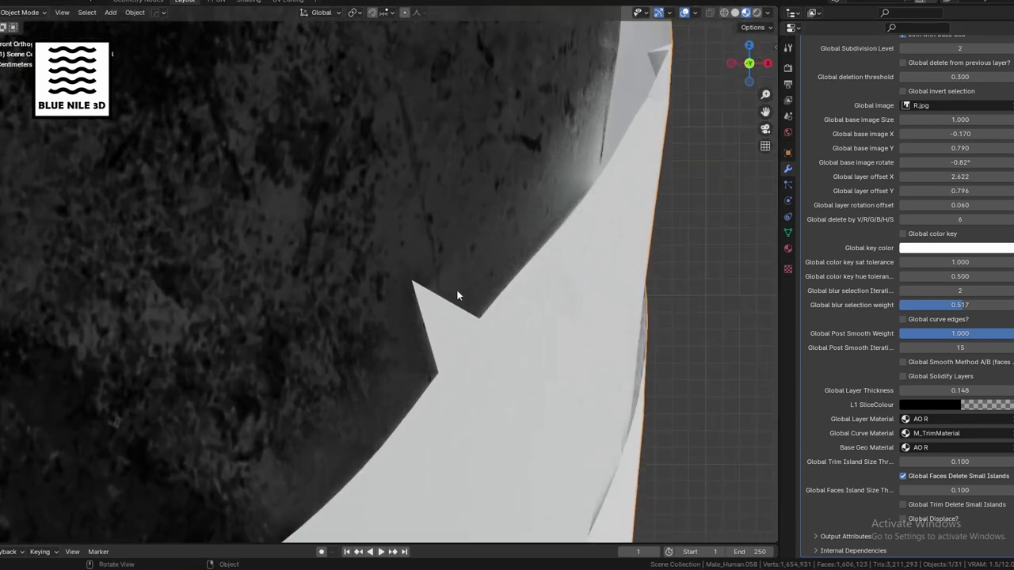
scroll(443, 293, down, 12)
scroll(554, 228, up, 3)
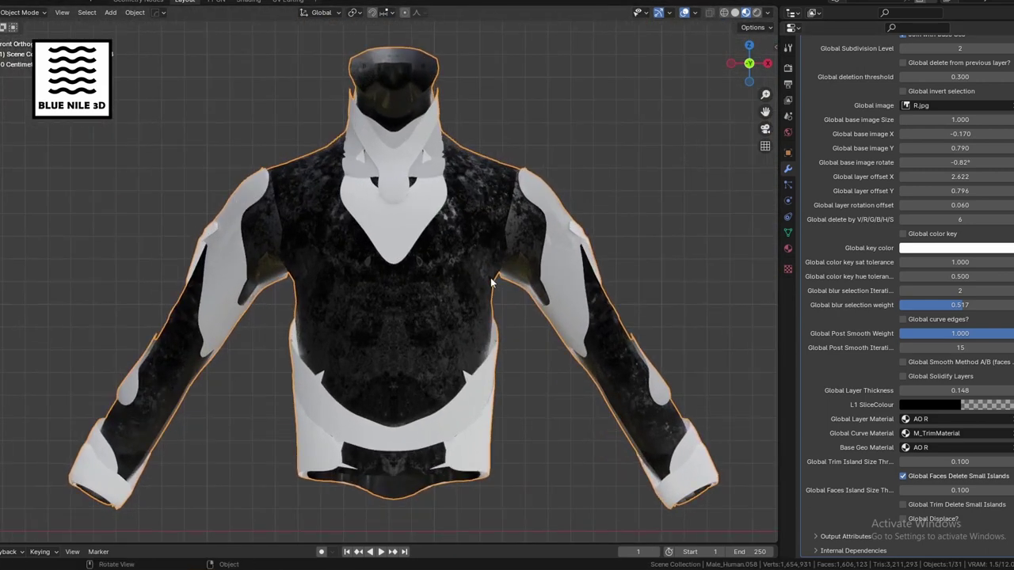
middle_drag(554, 228, 457, 296)
key(grave)
click(354, 225)
key(grave)
click(471, 181)
scroll(539, 316, up, 1)
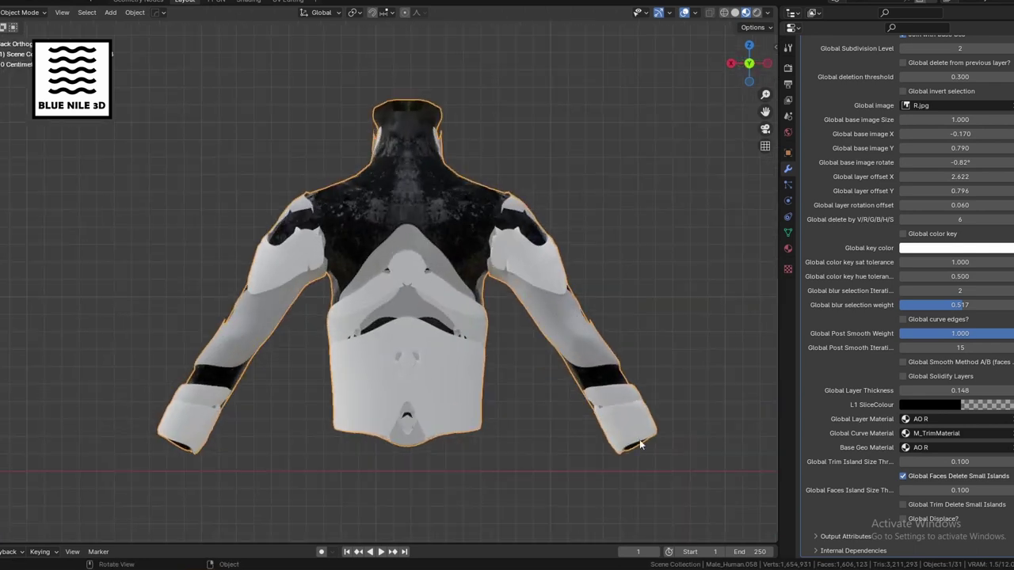
key(grave)
click(341, 233)
scroll(332, 295, up, 1)
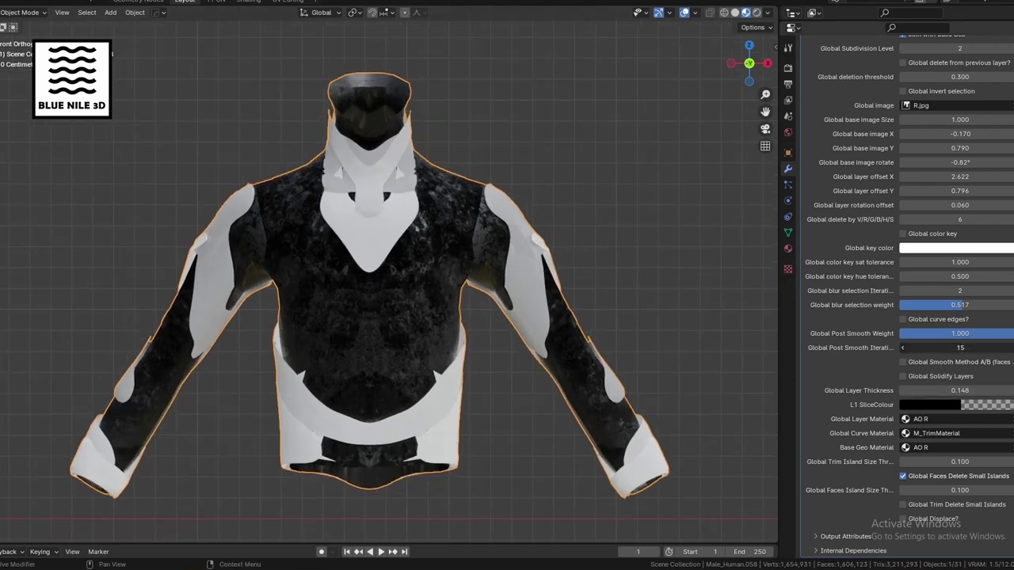
Set the jacket's Global Post Smooth Iterations to 0 and switch to the workspace showing the Better Boundary Smooth node tree
drag(959, 348, 910, 348)
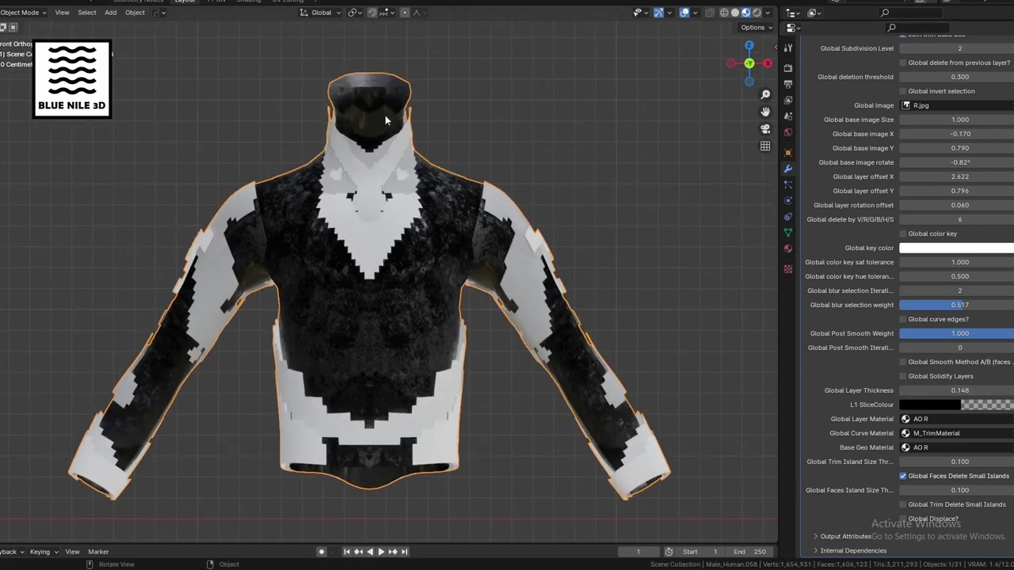
click(222, 2)
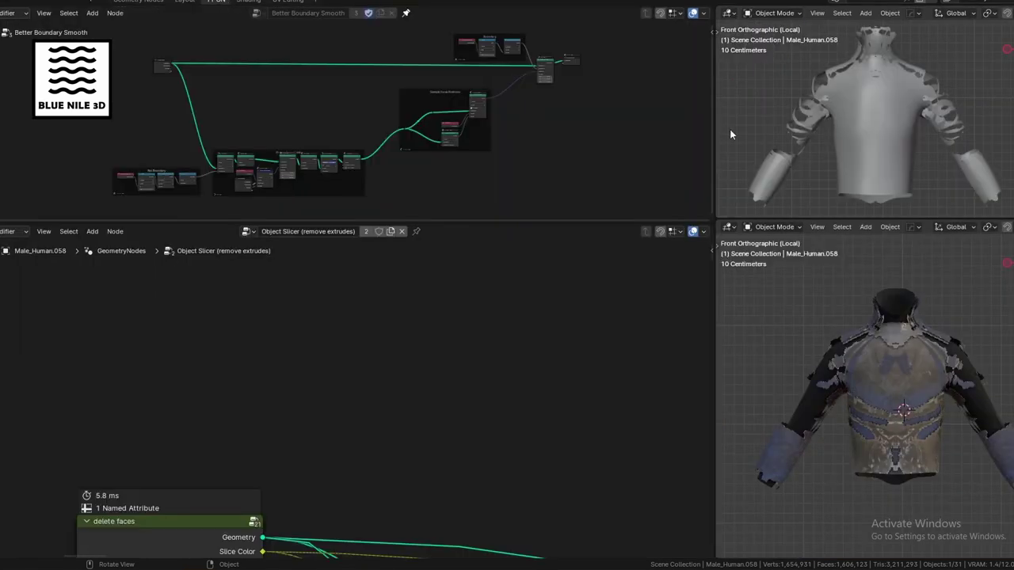
Show the upper viewport's jacket with its materials and select the Male_Human.046 object
key(z)
click(919, 136)
click(884, 119)
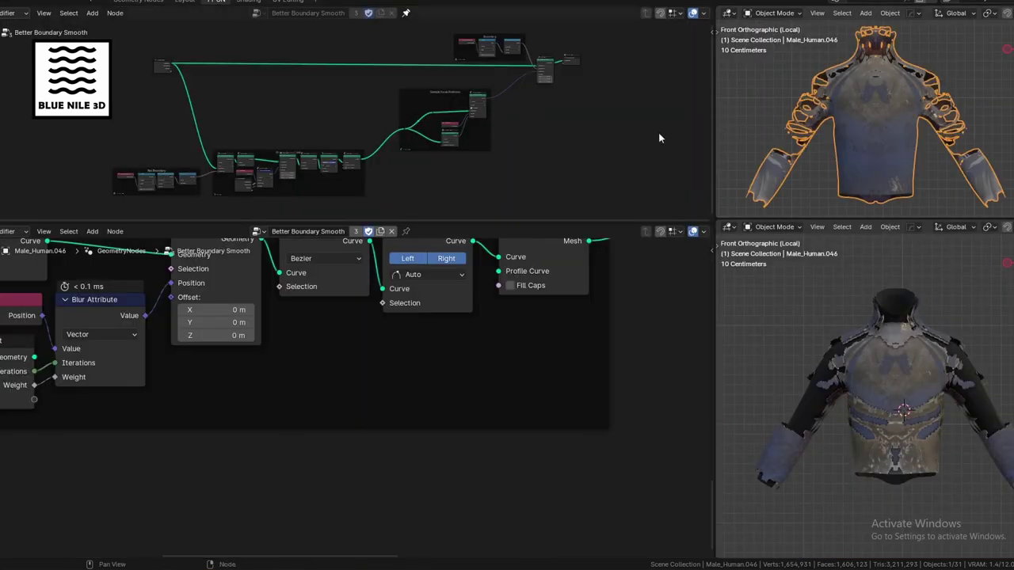
middle_drag(583, 92, 548, 95)
Select the Male_Human.047 jacket and move Group Input far from Group Output in its Geometry Nodes.001 tree
click(944, 372)
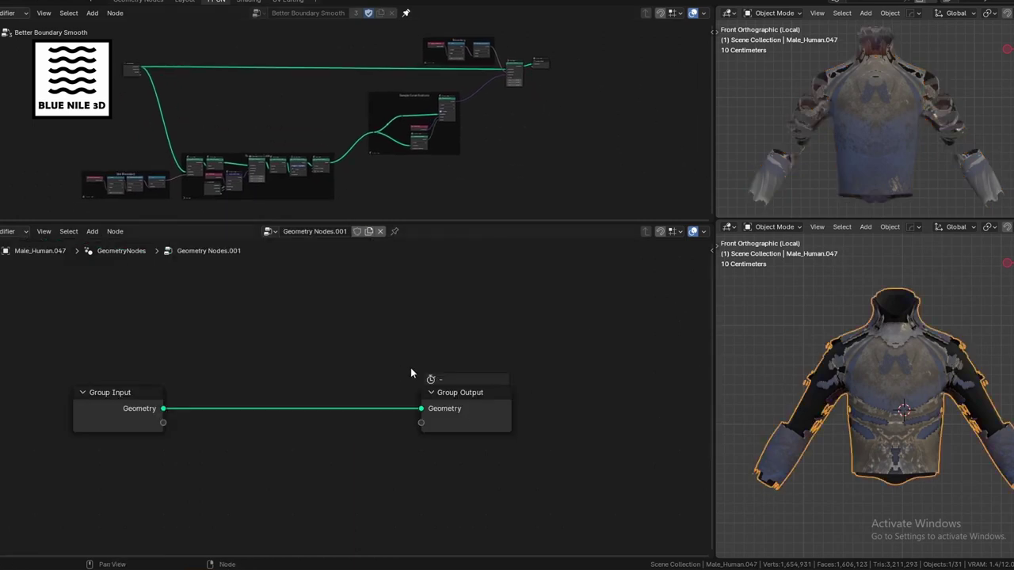
scroll(150, 368, down, 5)
middle_drag(183, 395, 292, 393)
scroll(295, 393, up, 4)
drag(269, 394, 3, 404)
scroll(356, 411, down, 7)
middle_drag(257, 447, 303, 442)
scroll(405, 169, down, 1)
middle_drag(407, 170, 446, 159)
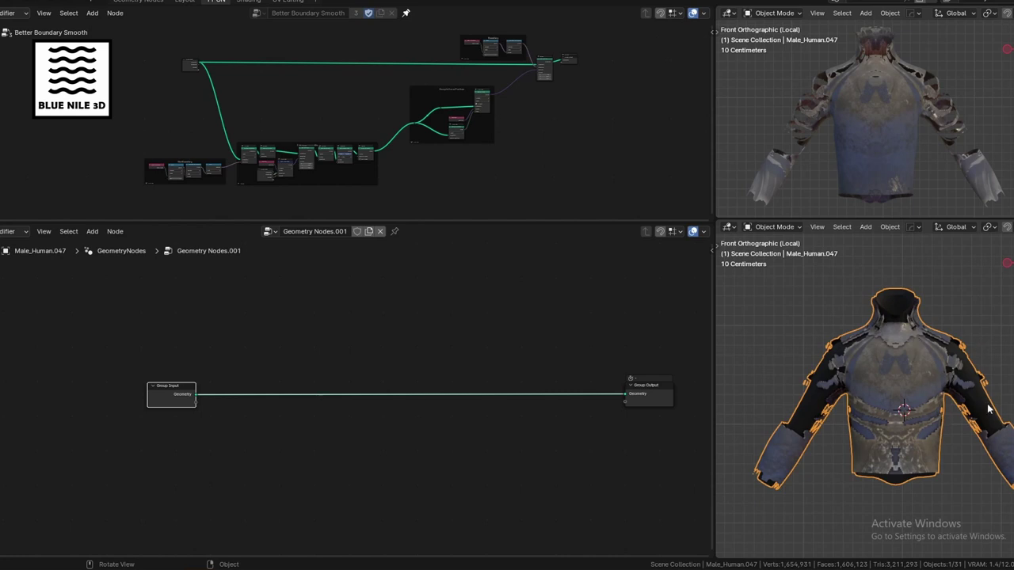
Insert a Delete Geometry node on the link between Group Input and Group Output in the Geometry Nodes.001 tree
scroll(290, 151, up, 4)
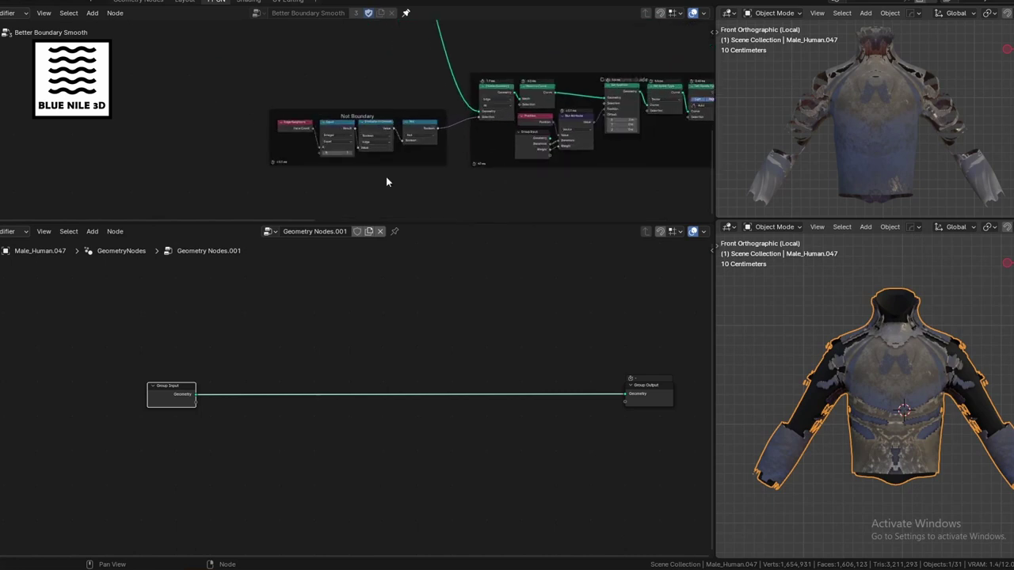
scroll(411, 123, up, 3)
scroll(412, 122, down, 3)
key(shift+a)
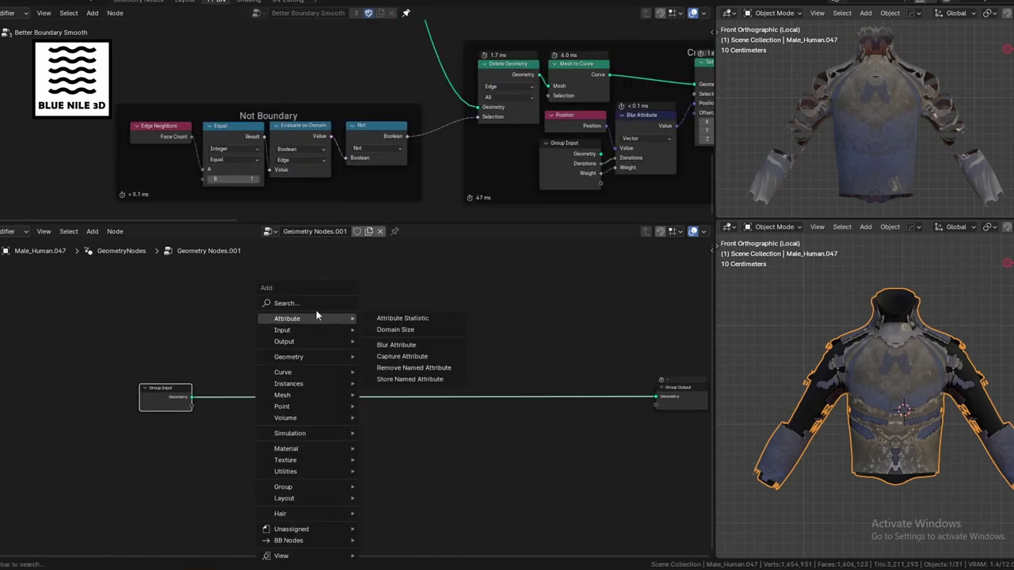
click(318, 305)
text(delete)
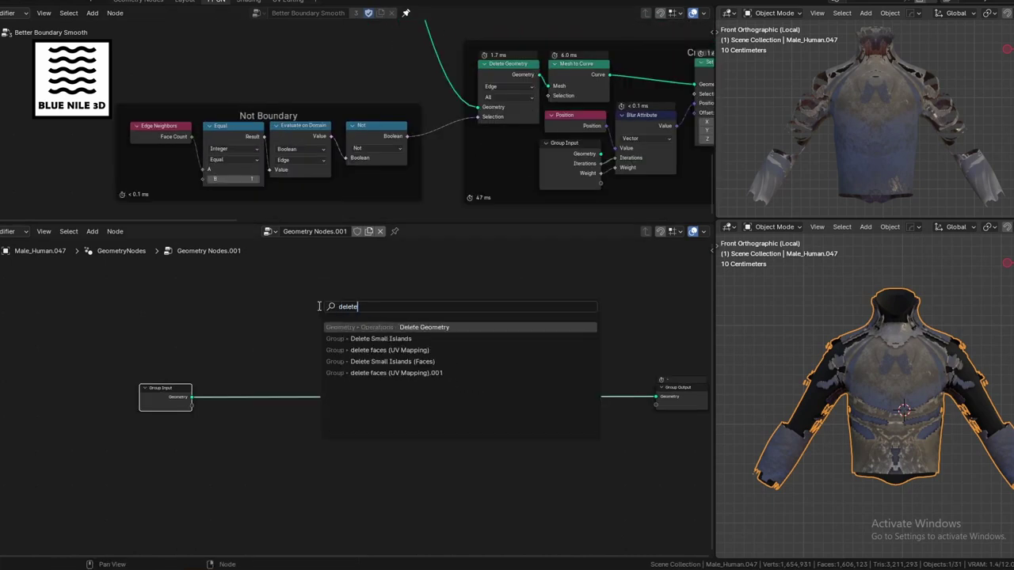
key(Return)
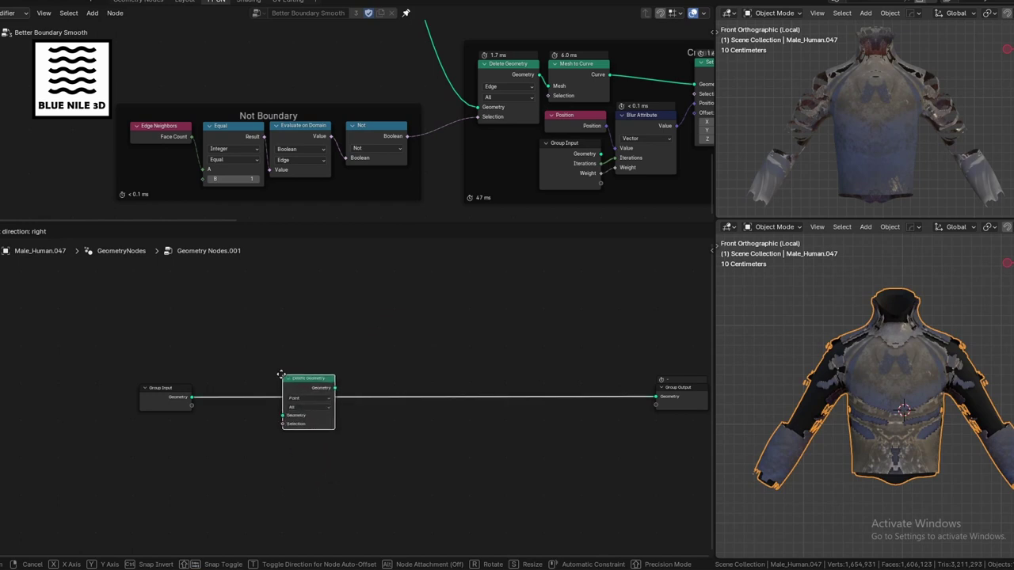
click(279, 377)
Add an Edge Neighbors node below Group Input
scroll(436, 449, up, 5)
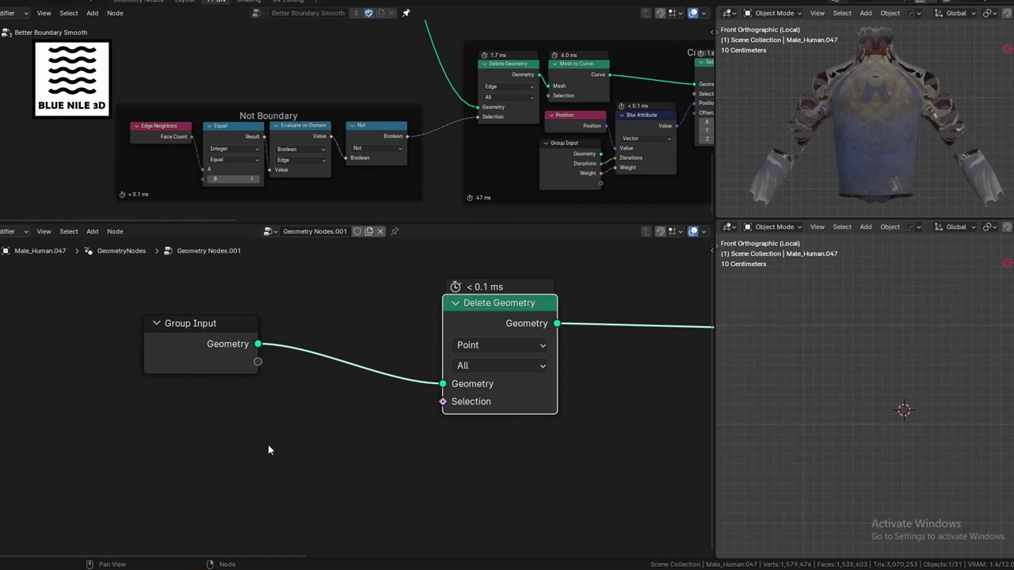
key(shift+a)
click(180, 304)
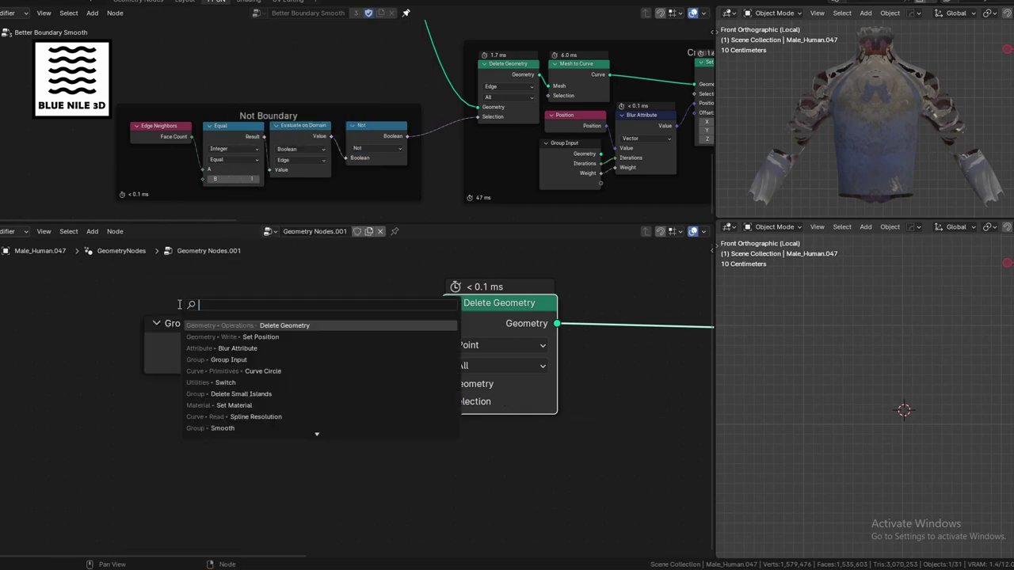
text(edge neigh)
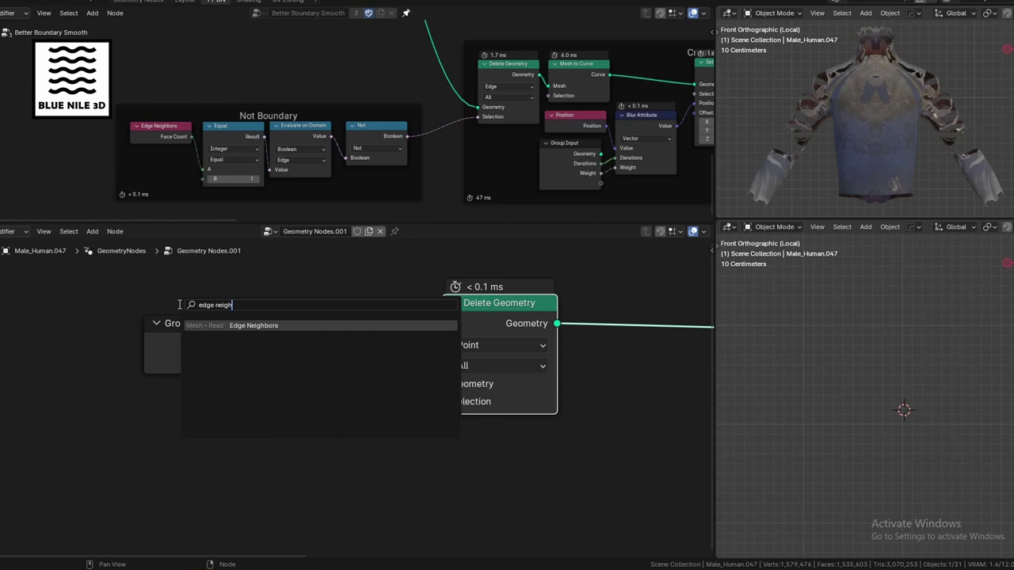
key(Return)
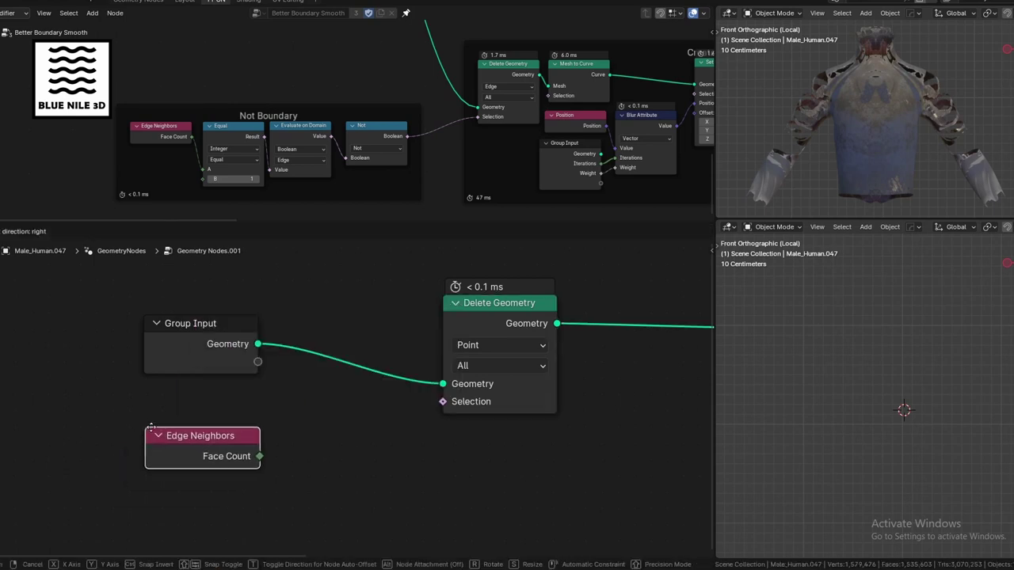
click(146, 429)
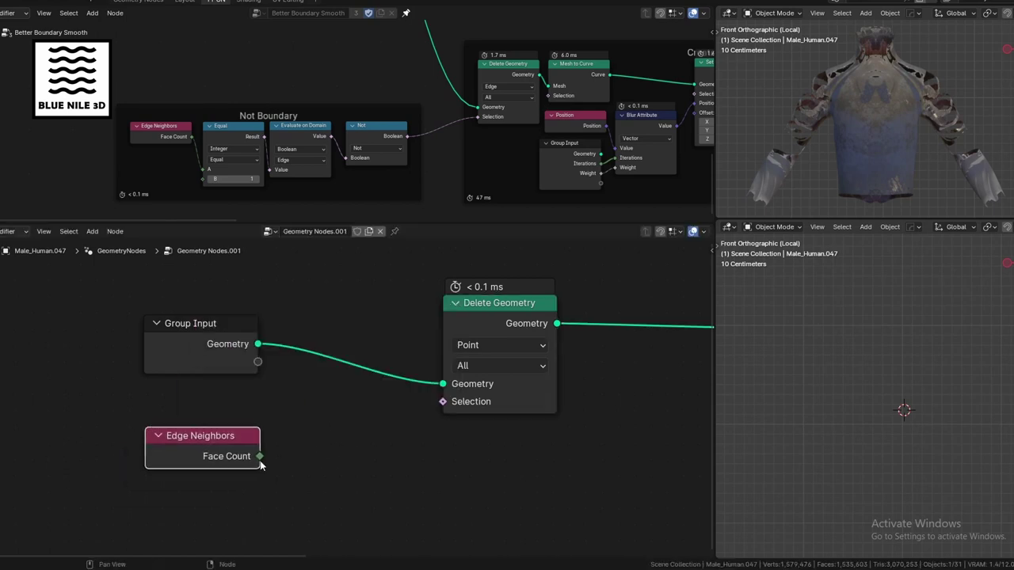
Connect Edge Neighbors' Face Count to input A of a new Integer Equal node and set its B value to 1
drag(258, 462, 335, 474)
text(equal)
key(Return)
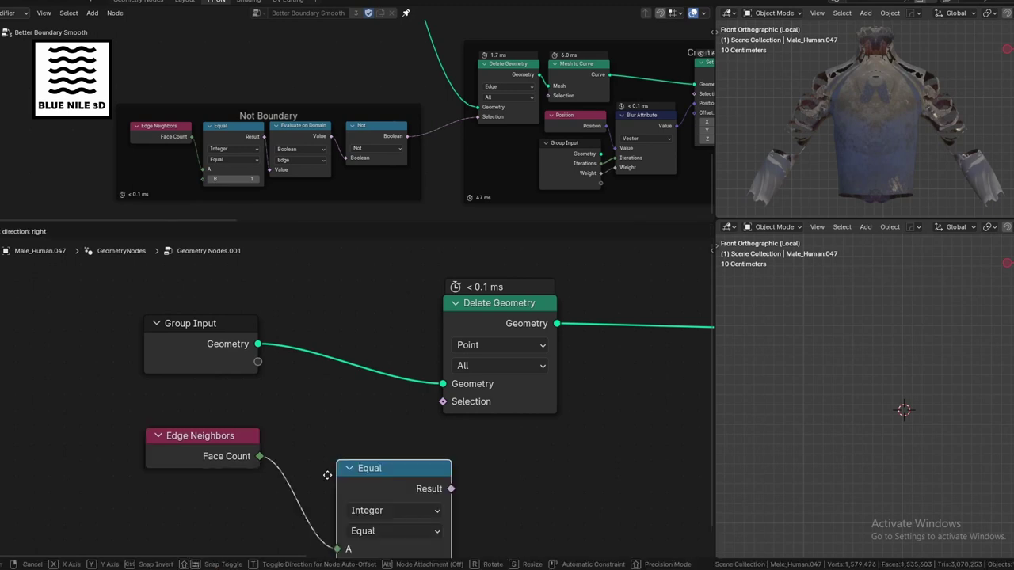
click(266, 460)
middle_drag(237, 543, 258, 475)
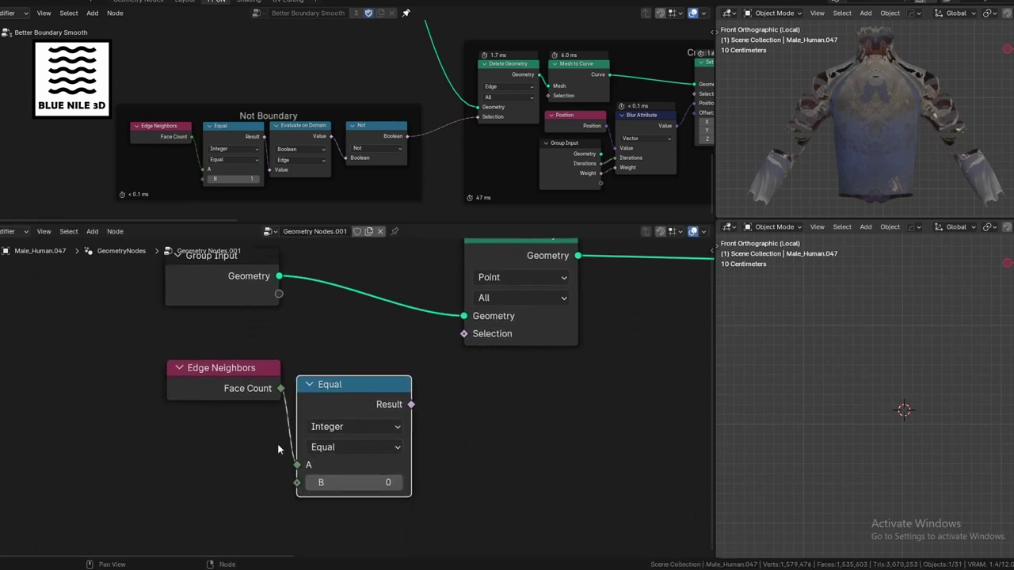
click(356, 482)
text(1)
click(489, 448)
Feed the Equal result into a new Boolean Evaluate on Domain node and set its domain to Edge
drag(413, 404, 476, 398)
text(evaluate)
key(Down)
key(Return)
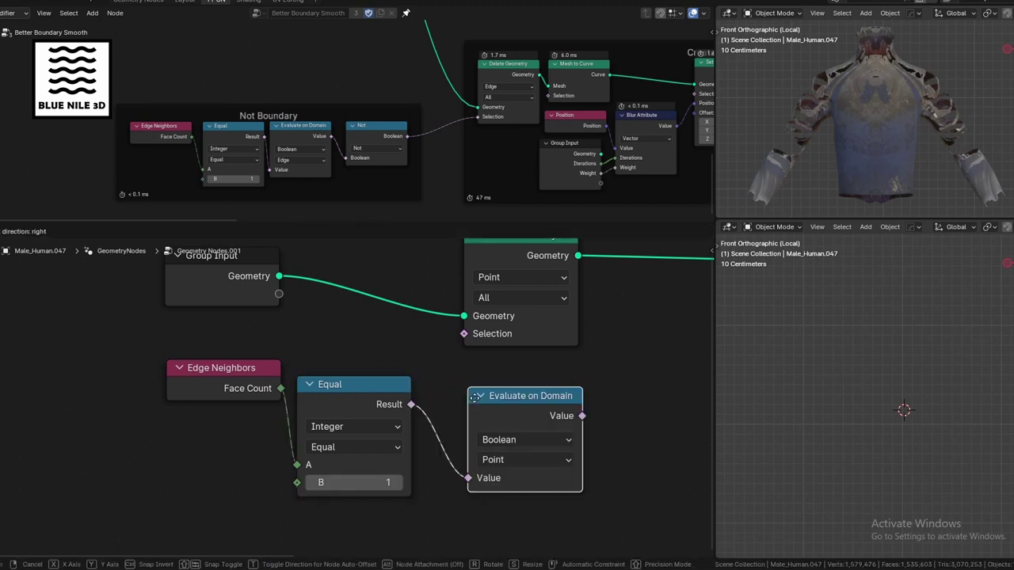
click(432, 369)
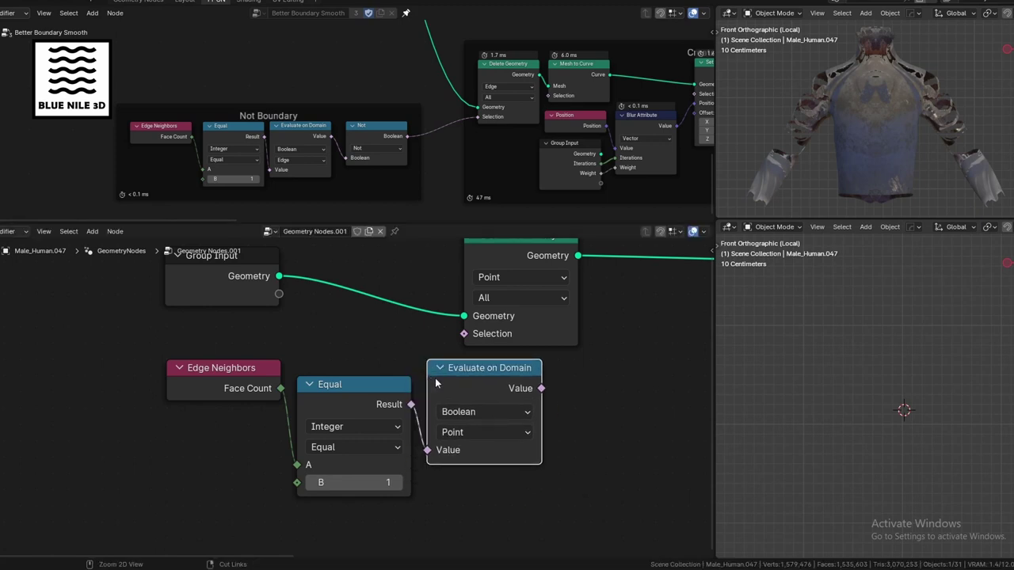
click(483, 432)
click(483, 415)
middle_drag(555, 417, 416, 437)
drag(369, 391, 368, 407)
Reposition Delete Geometry, connect Evaluate on Domain's Value to its Selection, and inspect the jacket's edges from the front
drag(388, 262, 482, 264)
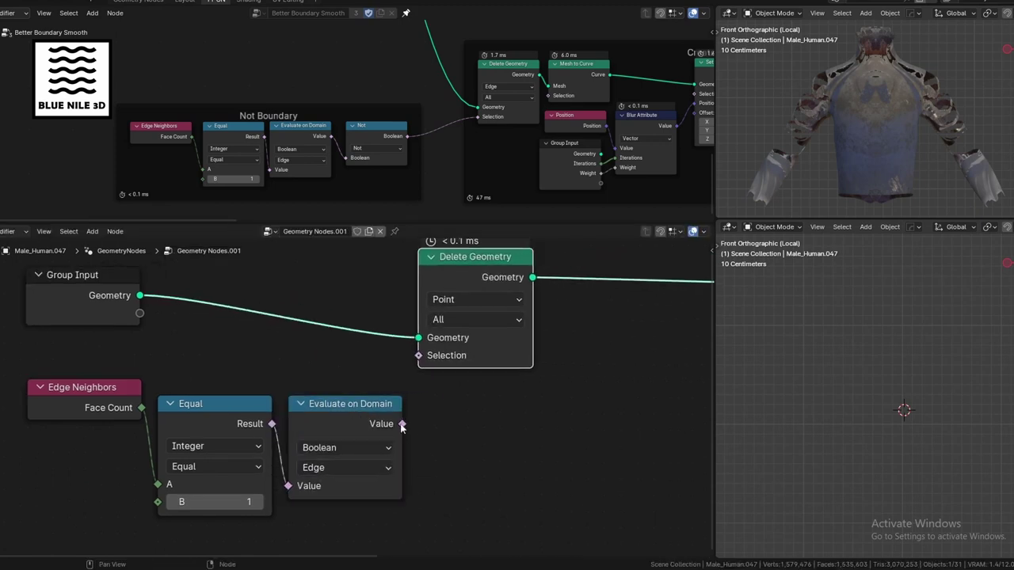
drag(402, 424, 419, 356)
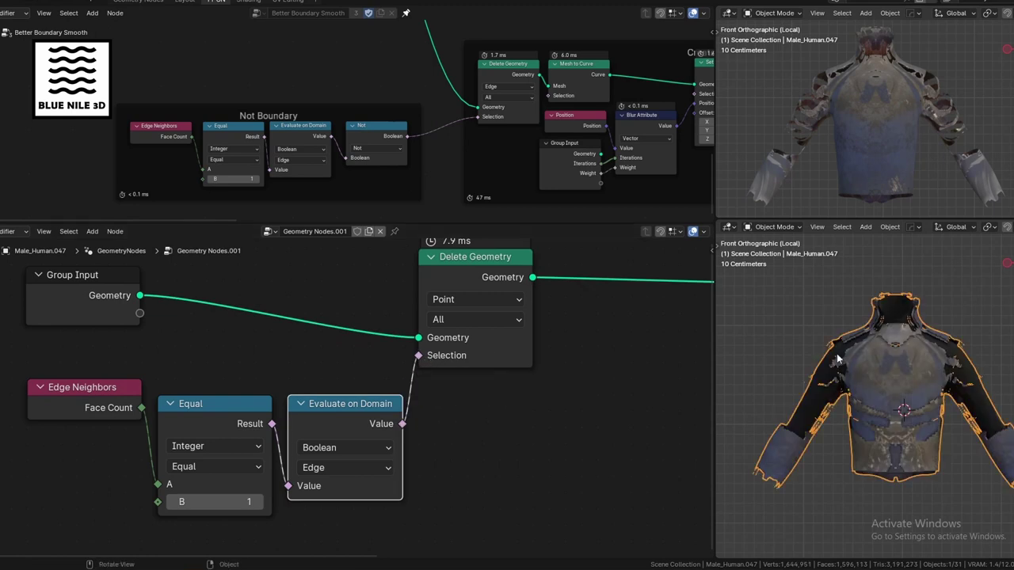
scroll(837, 360, up, 5)
middle_drag(837, 360, 924, 438)
key(grave)
click(871, 366)
middle_drag(626, 386, 500, 402)
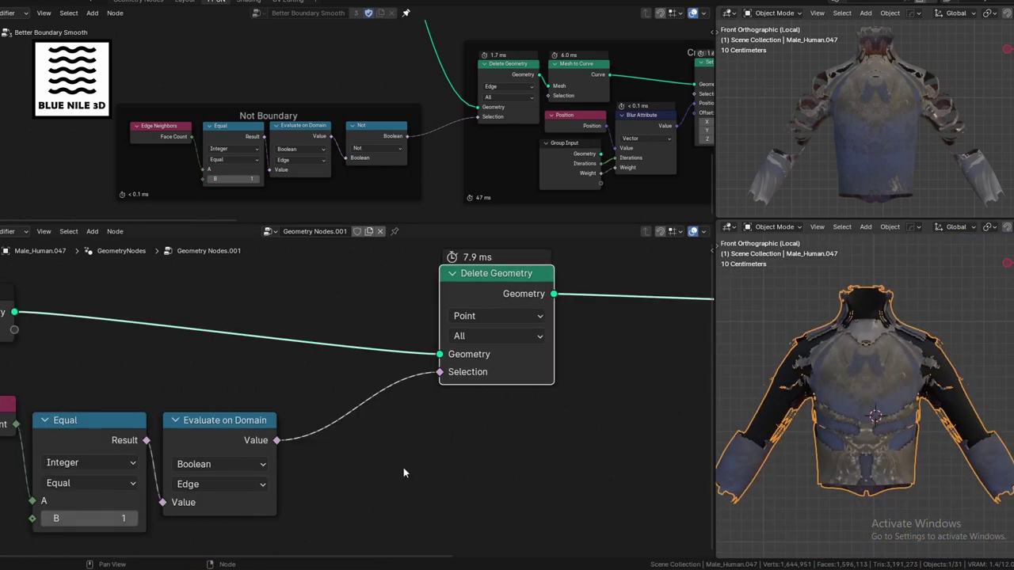
Add a Boolean Math Not node between Evaluate on Domain's Value and Delete Geometry's Selection
drag(276, 440, 349, 458)
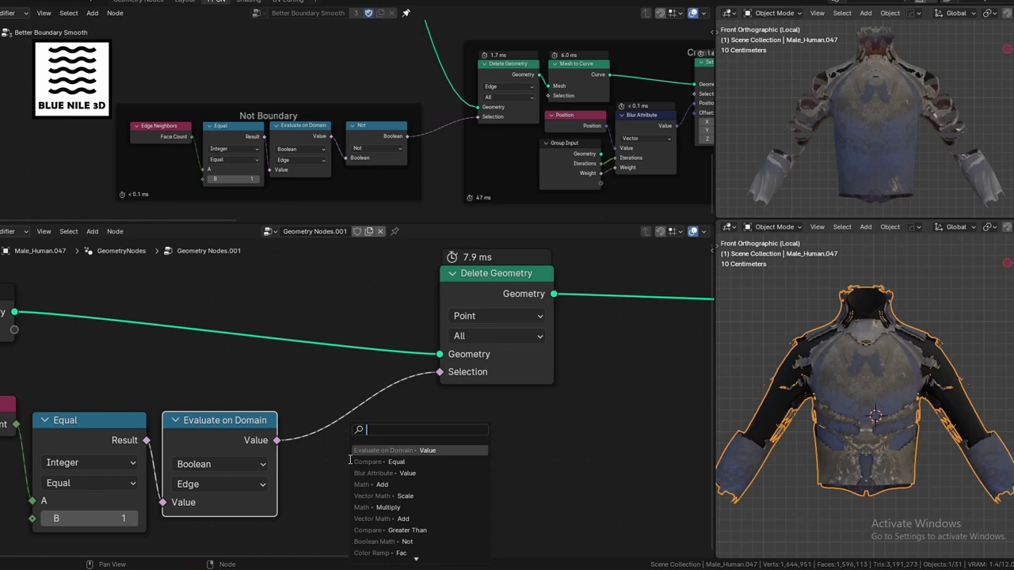
text(bot)
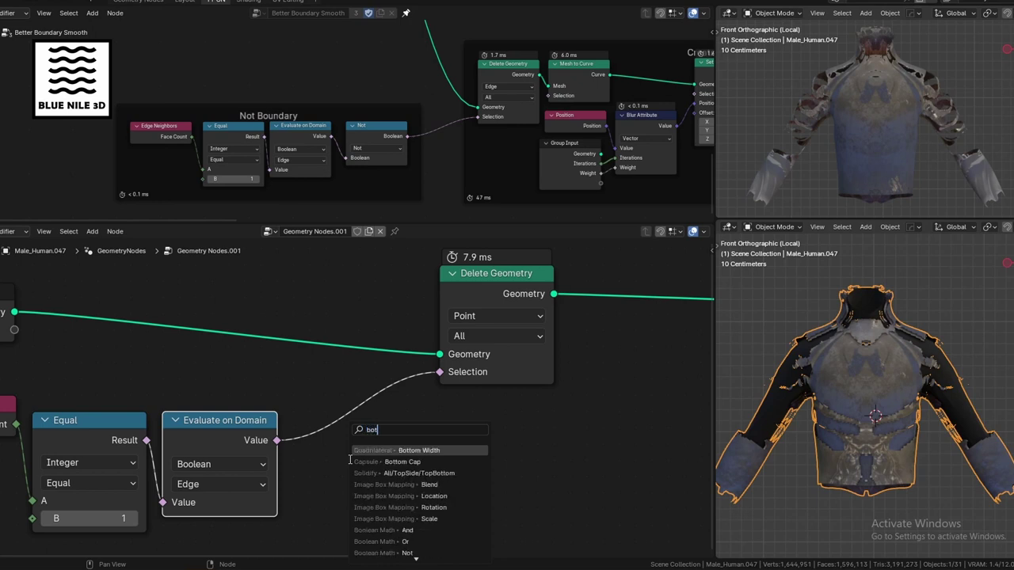
key(BackSpace)
key(BackSpace)
key(BackSpace)
text(not)
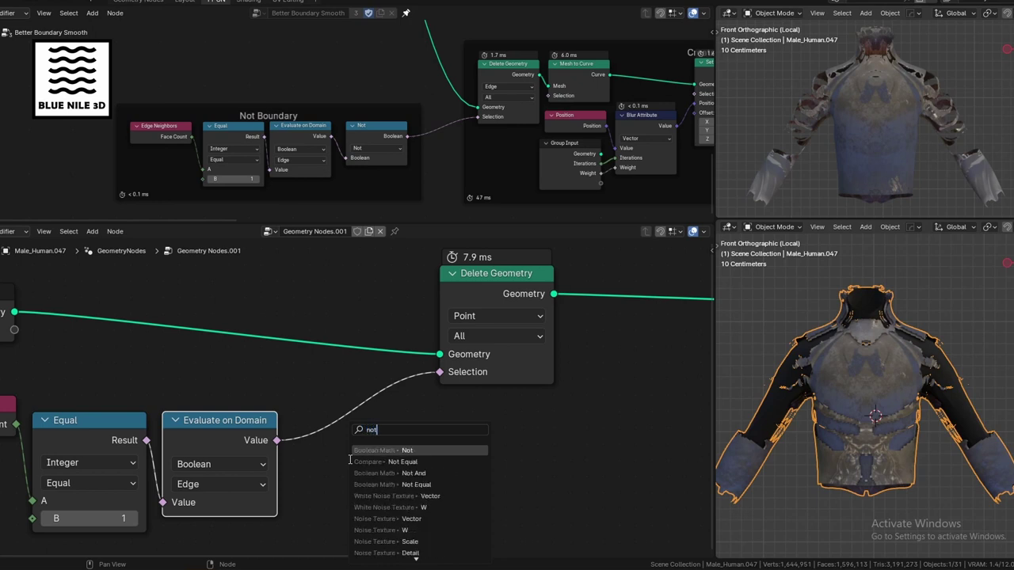
key(Return)
drag(459, 473, 440, 371)
middle_drag(862, 342, 856, 309)
scroll(440, 373, down, 4)
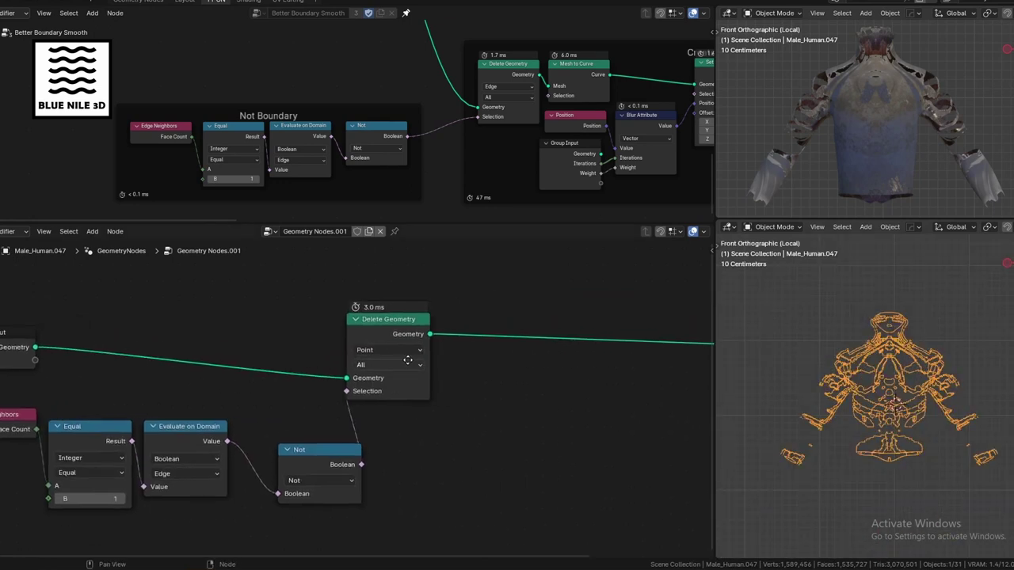
Move Delete Geometry away from the Not node and insert a Mesh to Curve node between Delete Geometry and Group Output
drag(377, 343, 432, 346)
click(432, 346)
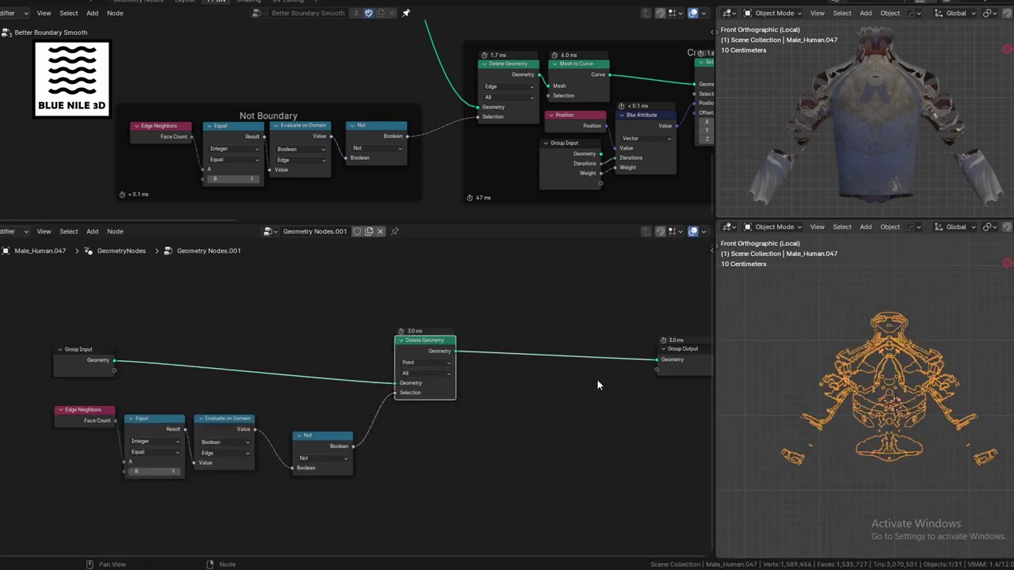
middle_drag(615, 385, 369, 398)
scroll(946, 384, up, 2)
scroll(916, 384, down, 1)
middle_drag(625, 126, 346, 82)
key(shift+a)
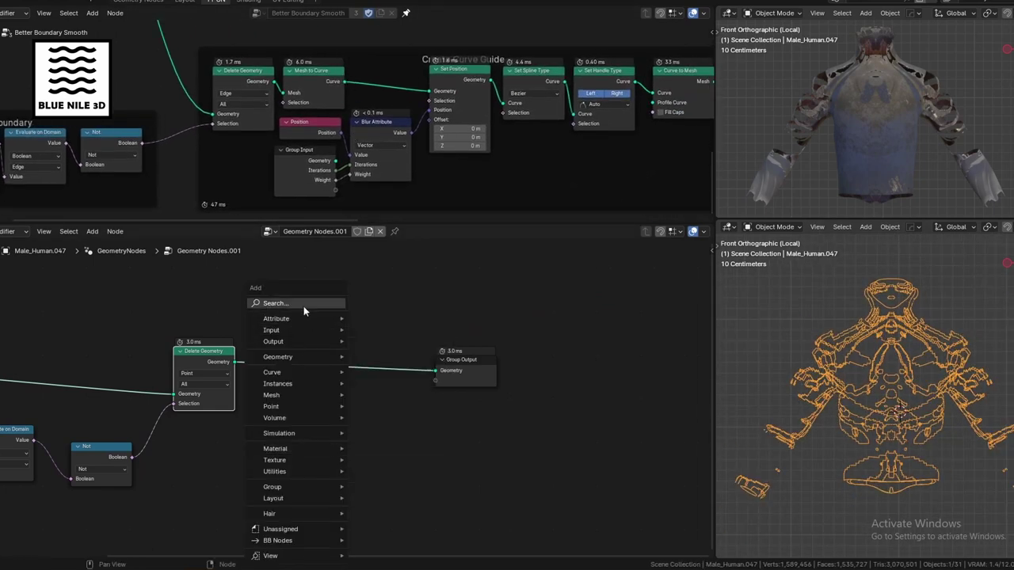
click(307, 302)
text(mesh to curve)
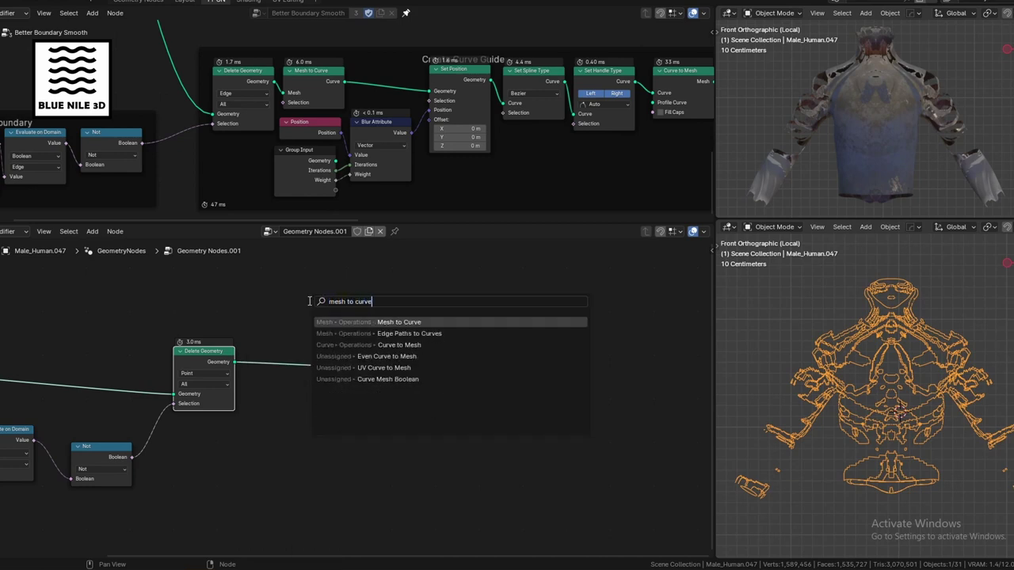
key(Return)
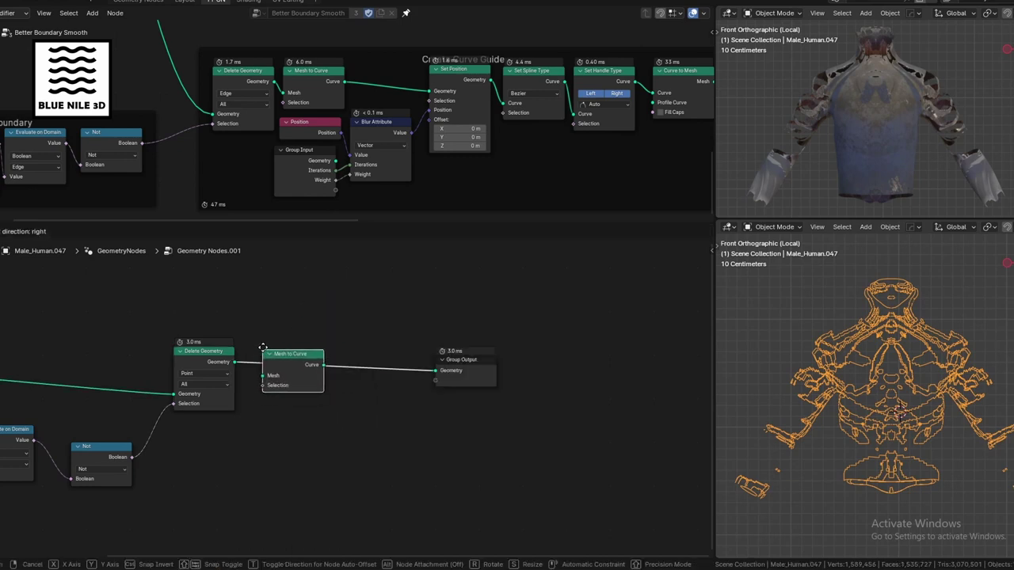
click(279, 358)
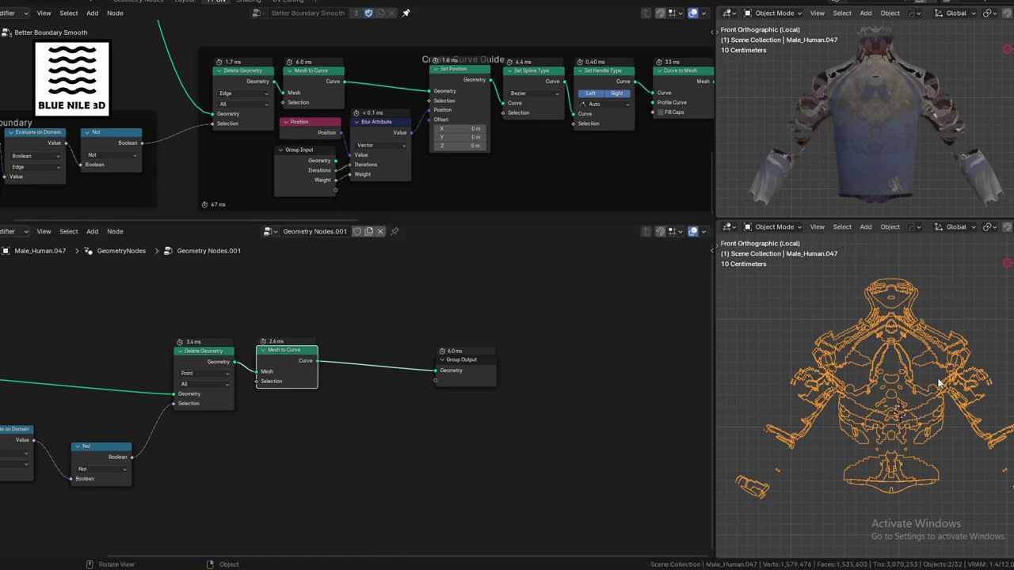
Select the Set Position, Blur Attribute, Position and Group Input nodes in the reference tree's curve guide frame
click(479, 115)
click(374, 120)
shift+click(317, 120)
shift+click(304, 171)
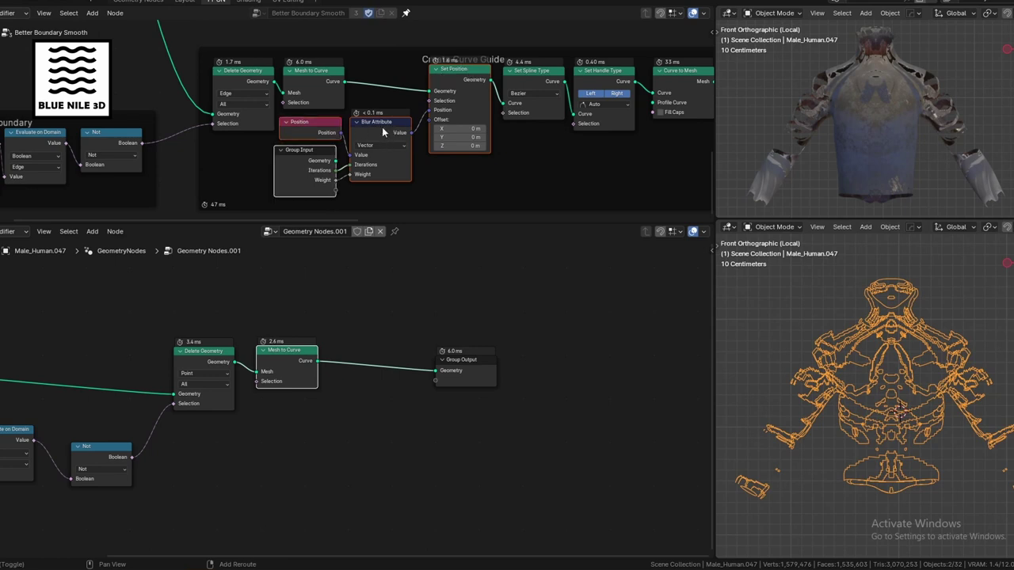
Insert a Set Position node between Mesh to Curve and Group Output
click(374, 390)
key(shift+a)
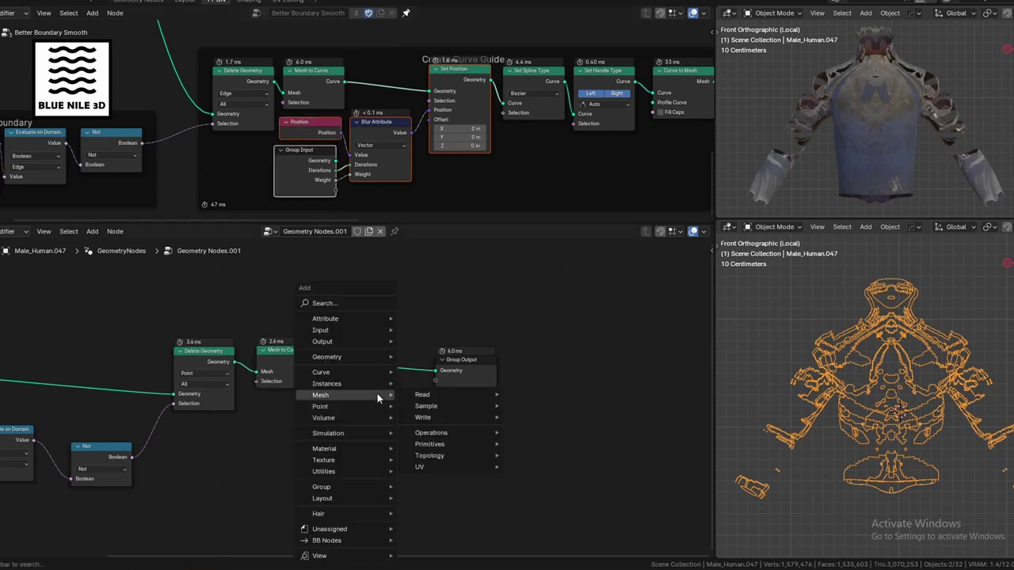
text(set pos)
key(Return)
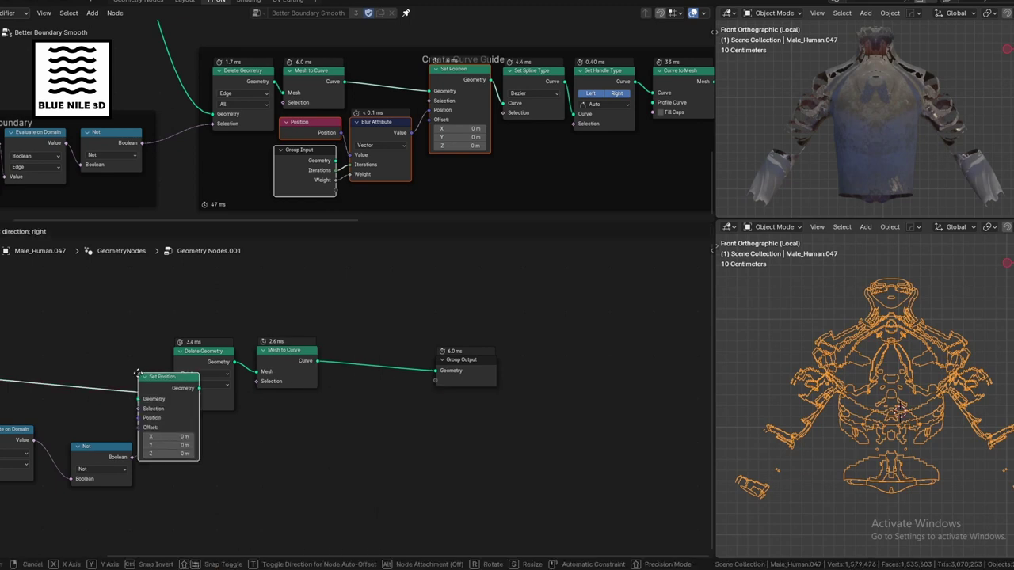
click(339, 406)
scroll(338, 406, up, 2)
scroll(342, 410, up, 1)
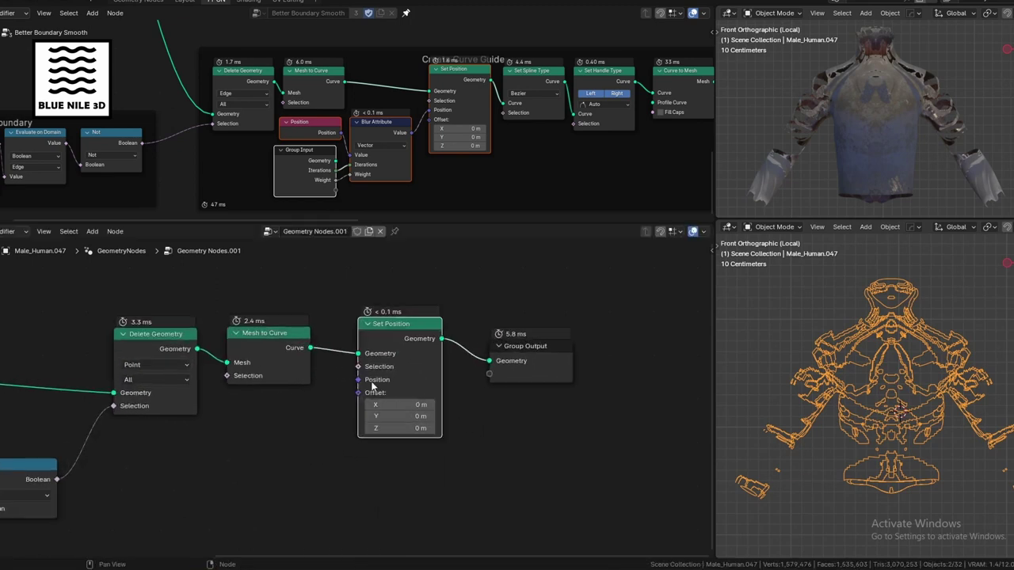
Connect a new Vector Blur Attribute node to Set Position's Position input, with a Position node feeding its Value
drag(361, 383, 343, 415)
text(blur)
key(Return)
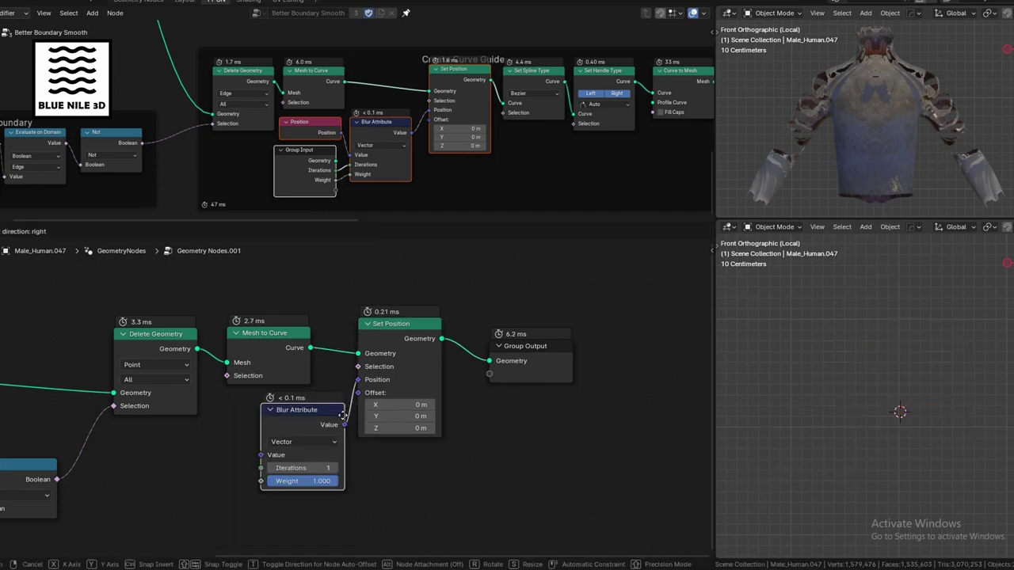
click(343, 415)
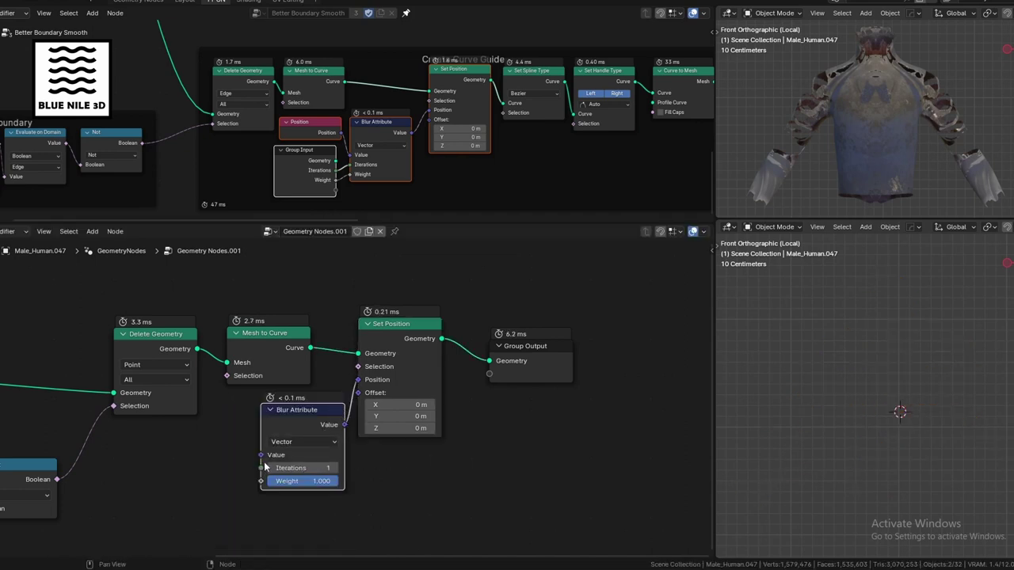
drag(261, 455, 243, 445)
text(pos)
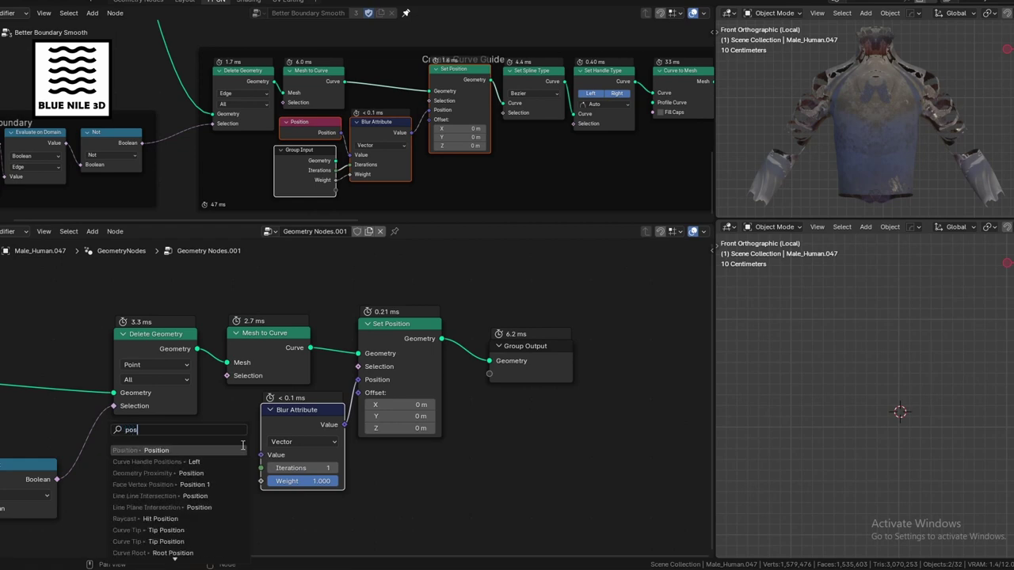
key(Return)
click(243, 447)
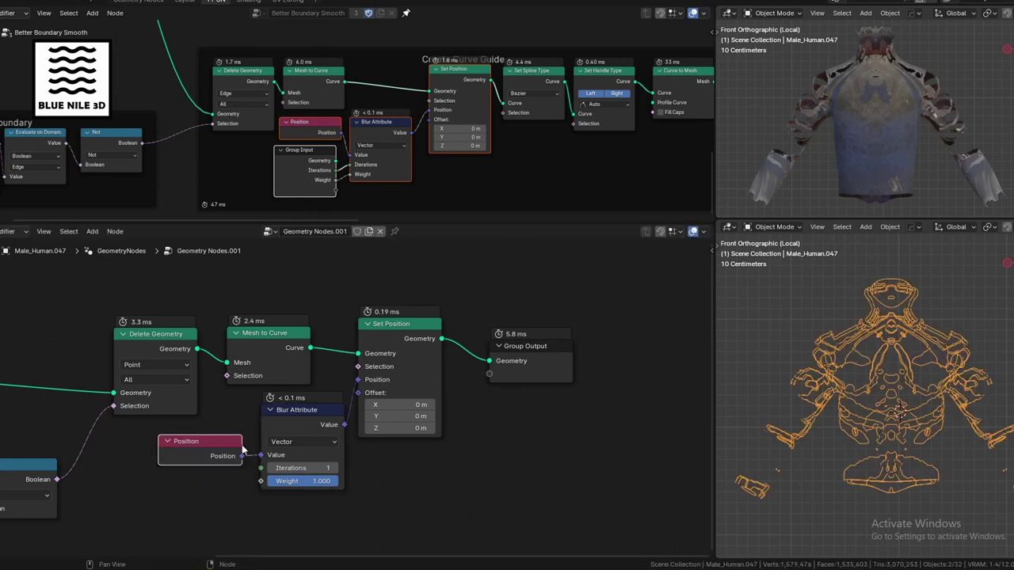
Adjust the Blur Attribute's Iterations while checking the boundary curves, and leave the value at 12
scroll(895, 407, up, 4)
middle_drag(878, 404, 914, 385)
drag(298, 468, 436, 468)
key(grave)
click(863, 266)
mouse_move(301, 468)
mouse_down()
mouse_move(342, 468)
mouse_move(293, 468)
mouse_up()
middle_drag(871, 380, 908, 393)
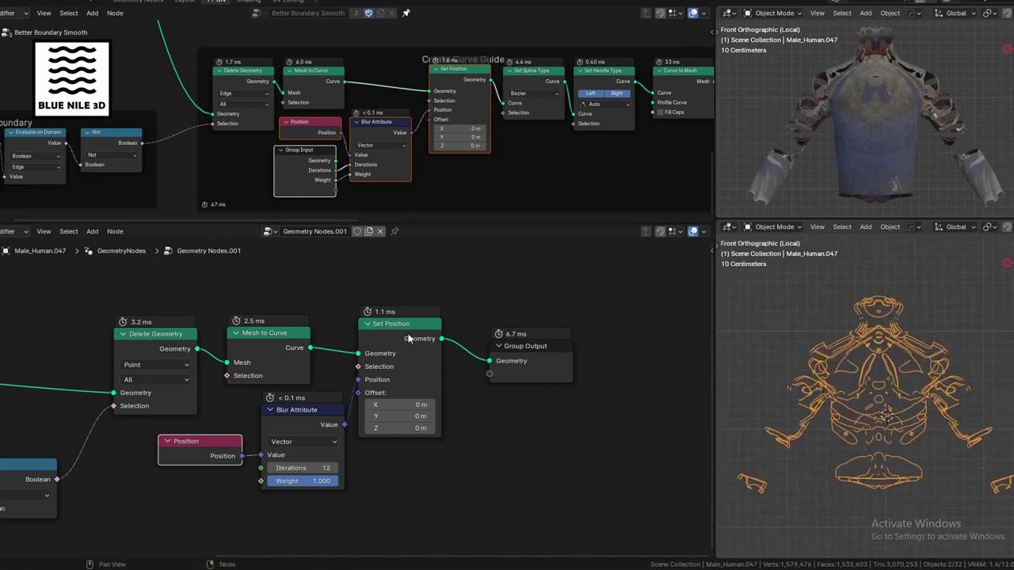
Add a Curve to Mesh node fed by the Set Position node's Geometry output, following the reference tree
drag(312, 345, 316, 324)
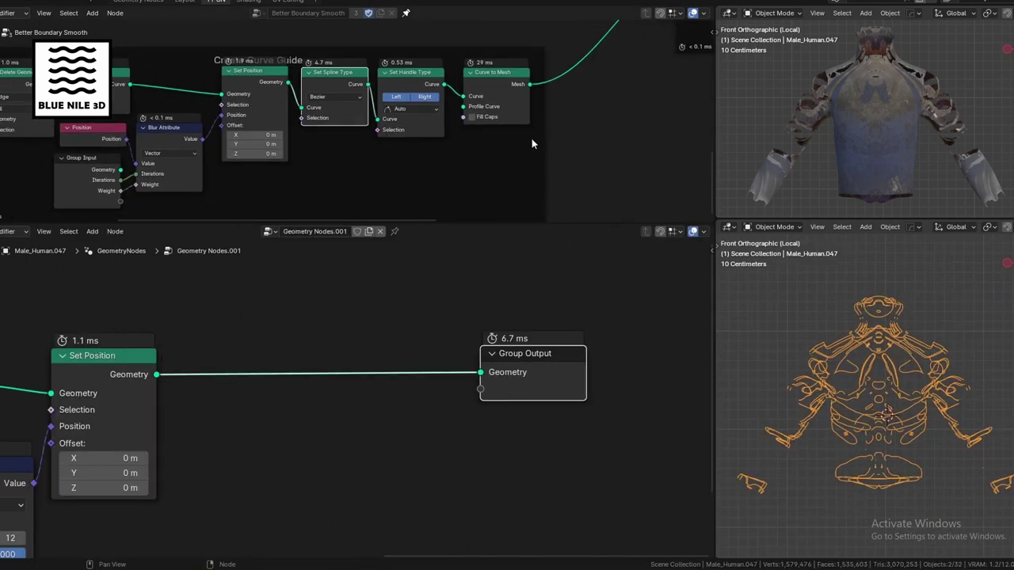
middle_drag(559, 151, 417, 157)
scroll(492, 138, up, 5)
click(330, 108)
click(154, 369)
key(shift+a)
text(curve to mesh)
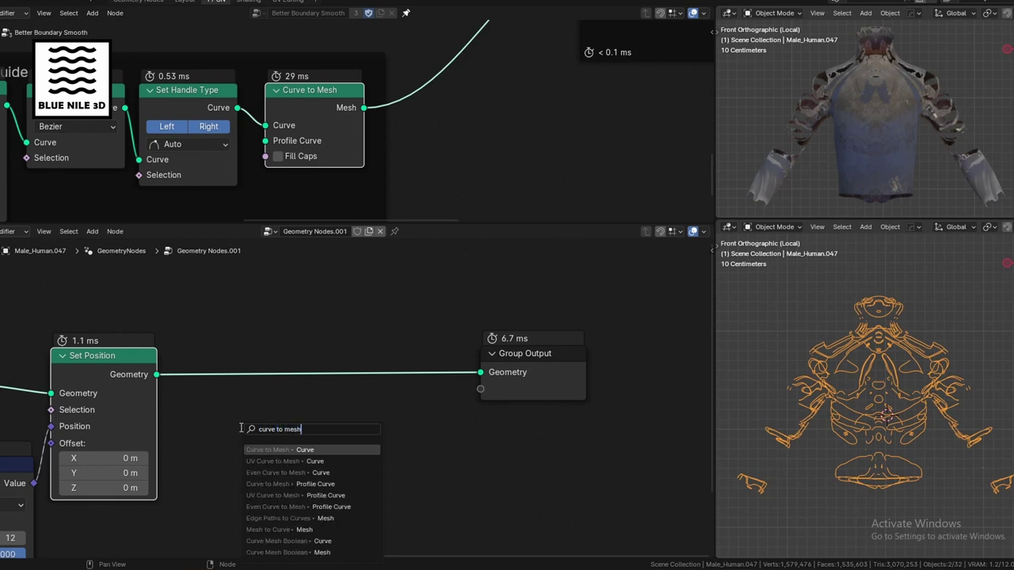
key(Return)
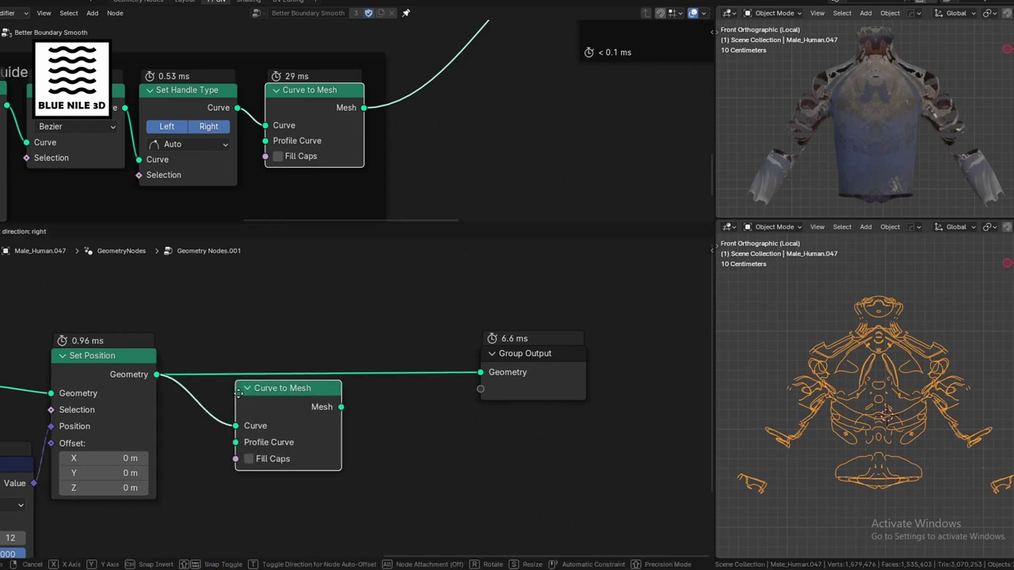
click(241, 399)
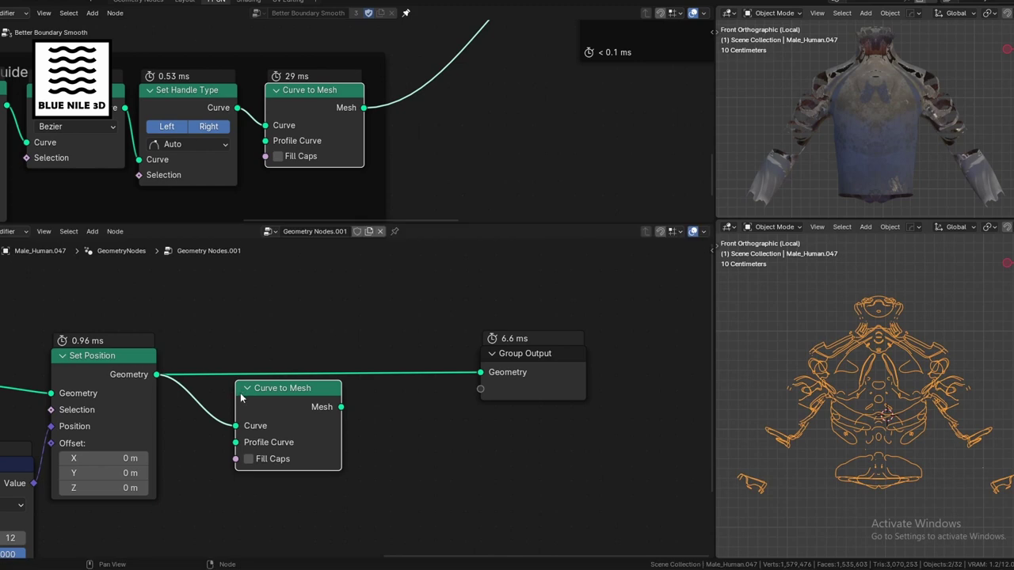
Route the Curve to Mesh node's Mesh output into Group Output and line the node up with its neighbours
alt+shift+click(297, 401)
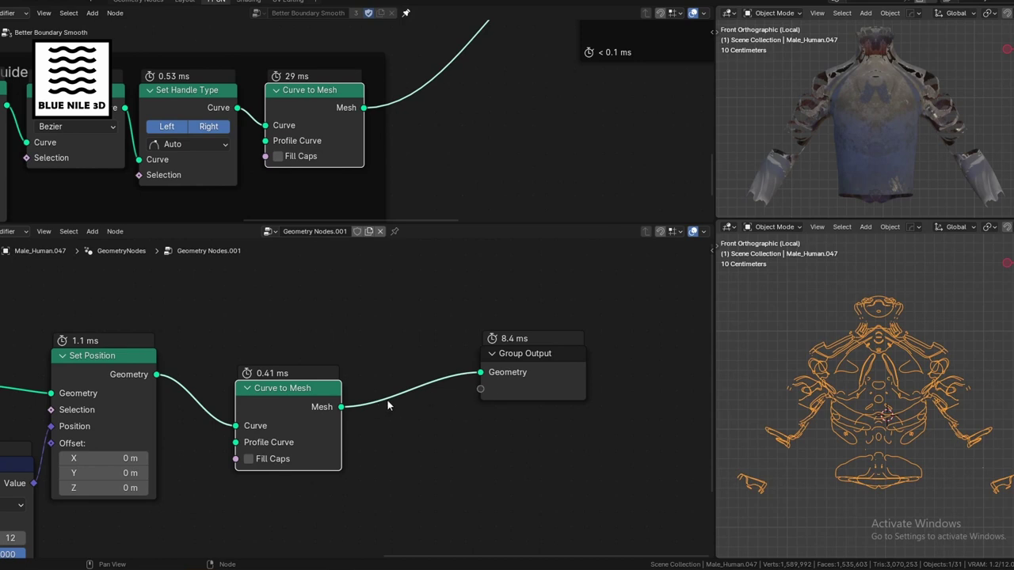
scroll(984, 388, down, 1)
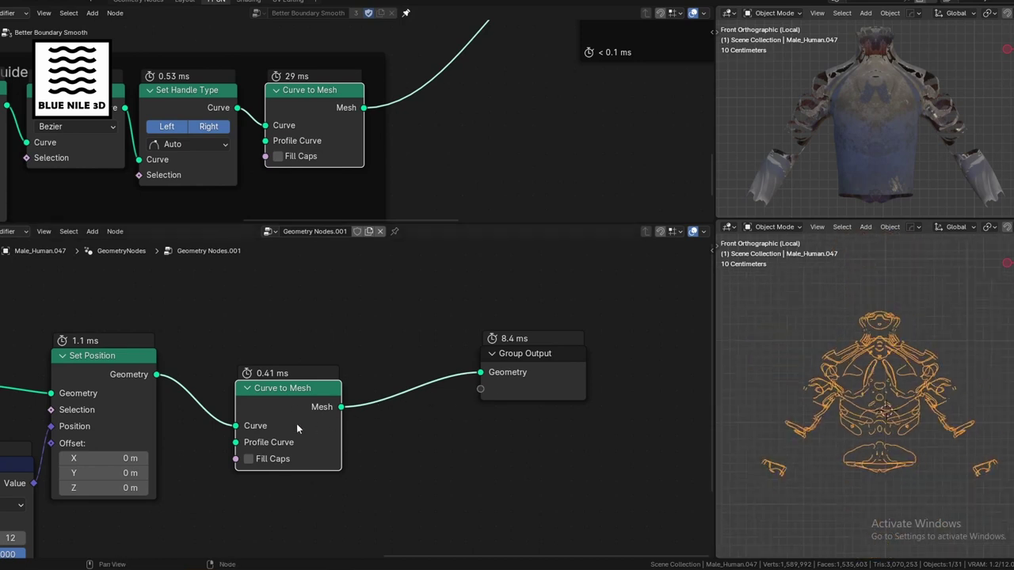
drag(293, 416, 268, 381)
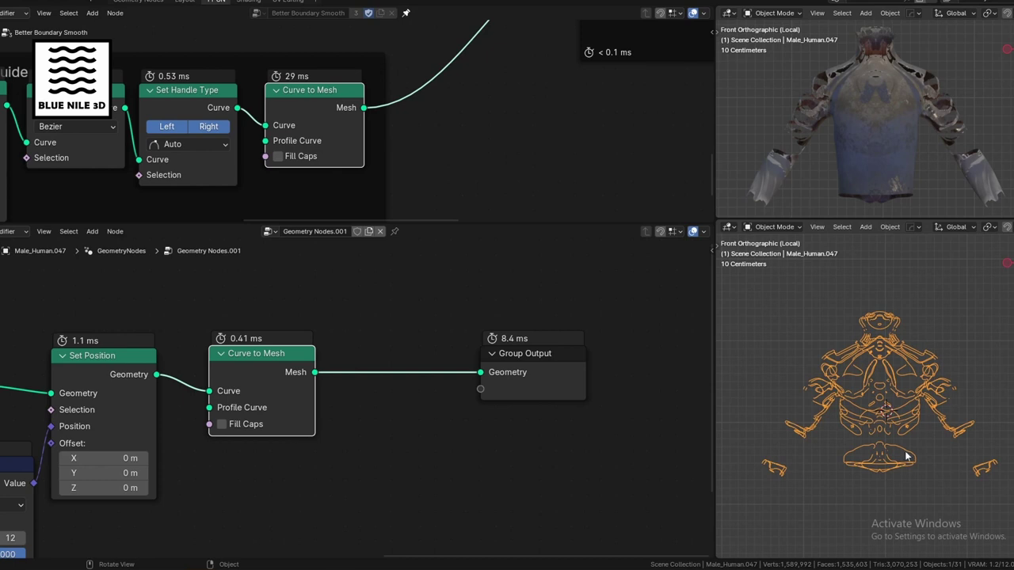
Move the Group Input node above the boundary selection chain, matching the reference tree's layout
scroll(421, 399, down, 6)
scroll(362, 148, down, 6)
middle_drag(314, 73, 430, 153)
scroll(430, 154, up, 2)
scroll(236, 110, up, 5)
middle_drag(273, 120, 257, 157)
scroll(278, 163, up, 3)
scroll(256, 157, up, 2)
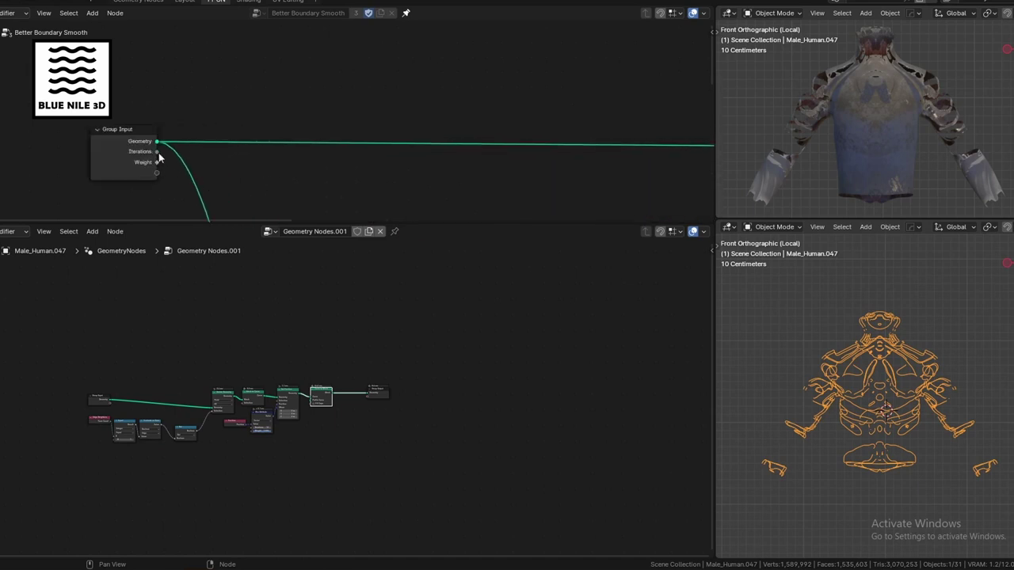
scroll(177, 414, up, 5)
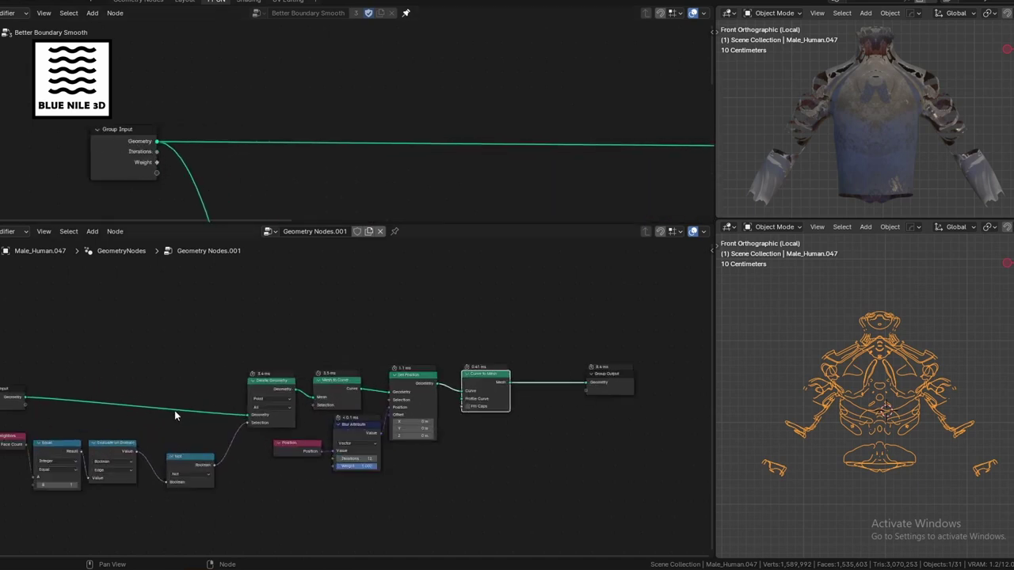
drag(87, 400, 204, 280)
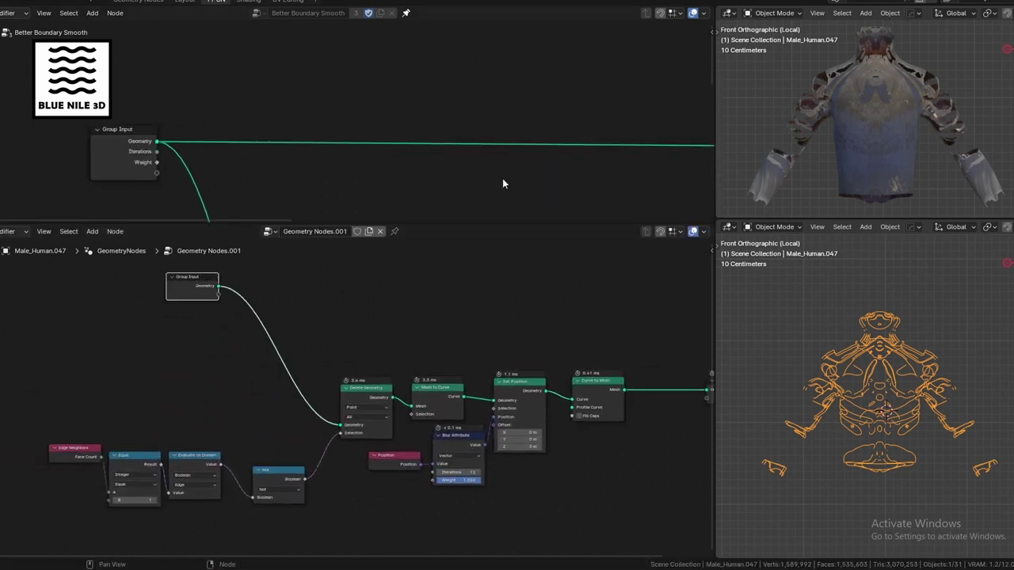
Add a second Set Position node that takes its Geometry directly from Group Input
scroll(502, 178, down, 2)
middle_drag(529, 117, 654, 141)
scroll(483, 171, up, 2)
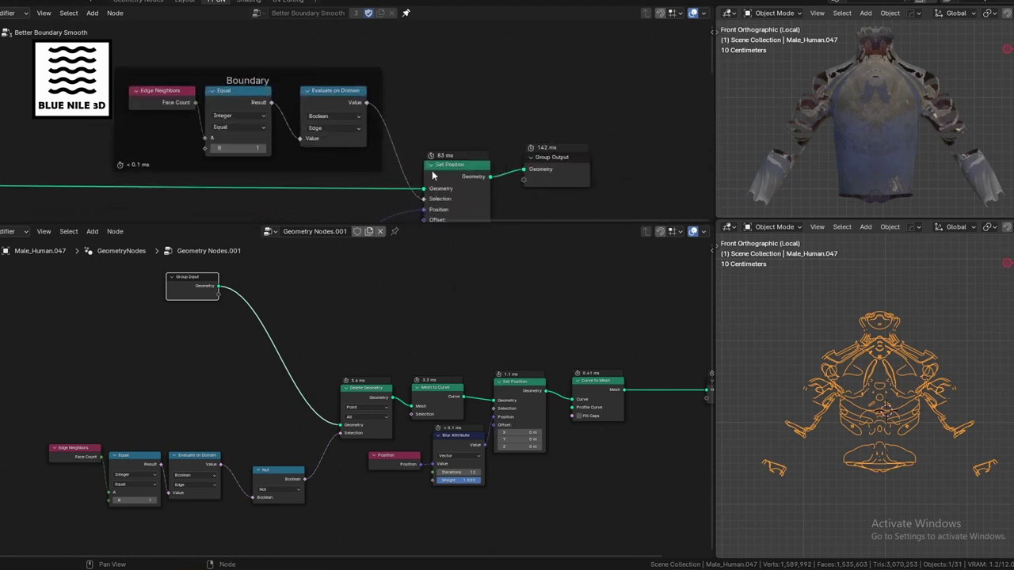
middle_drag(225, 241, 194, 269)
drag(194, 318, 634, 319)
text(set pos)
key(Return)
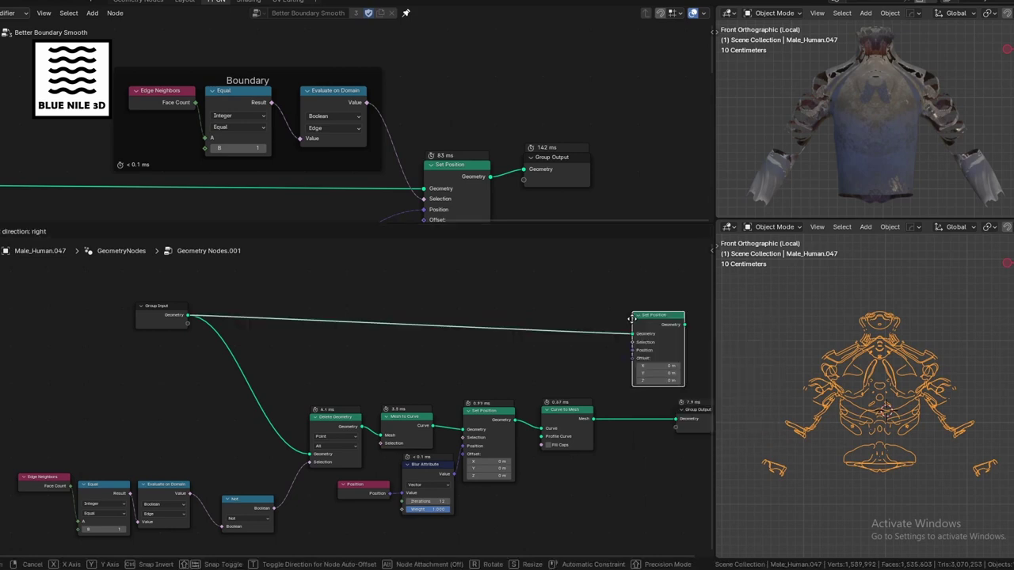
click(631, 318)
middle_drag(631, 318, 445, 319)
Examine the Sample Curve Positions frame in the reference tree and how its Sample Index node is wired
middle_drag(434, 186, 653, 121)
scroll(523, 131, down, 4)
middle_drag(483, 177, 498, 154)
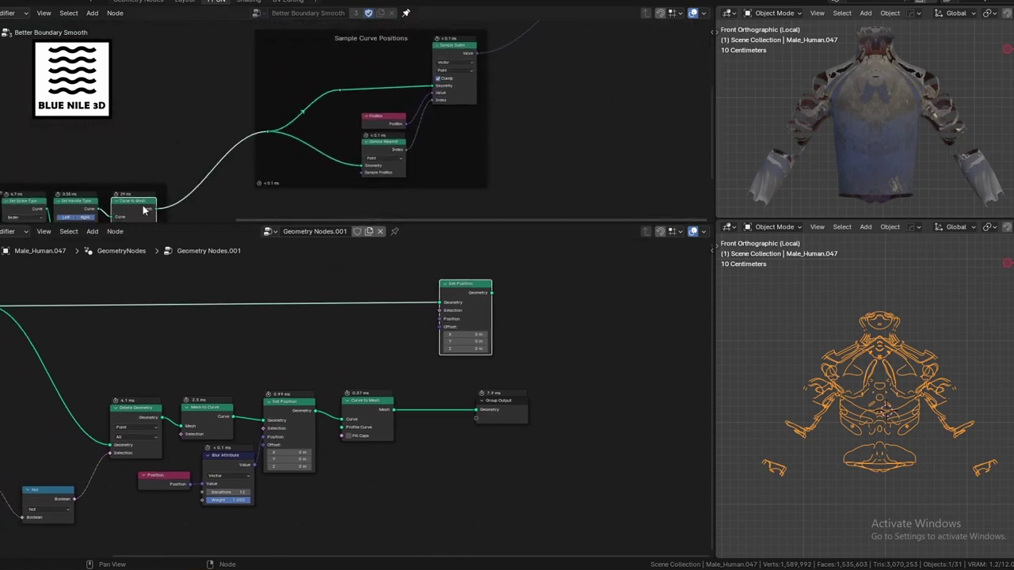
drag(340, 40, 371, 48)
middle_drag(287, 182, 582, 76)
middle_drag(389, 80, 390, 79)
drag(390, 79, 420, 79)
scroll(597, 81, up, 1)
middle_drag(592, 67, 208, 181)
mouse_move(436, 70)
mouse_down()
mouse_move(428, 62)
mouse_move(437, 68)
mouse_up()
right_click(437, 69)
Add a Sample Index node beside the new Set Position node and set its data type to Vector
middle_drag(469, 447, 392, 525)
middle_drag(403, 376, 418, 384)
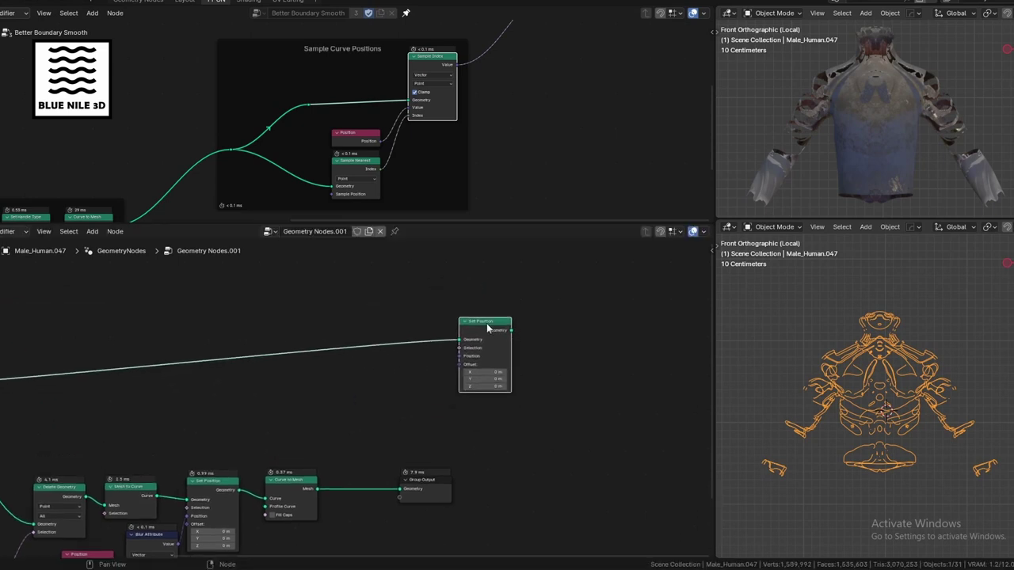
key(shift+a)
text(sample index)
key(Return)
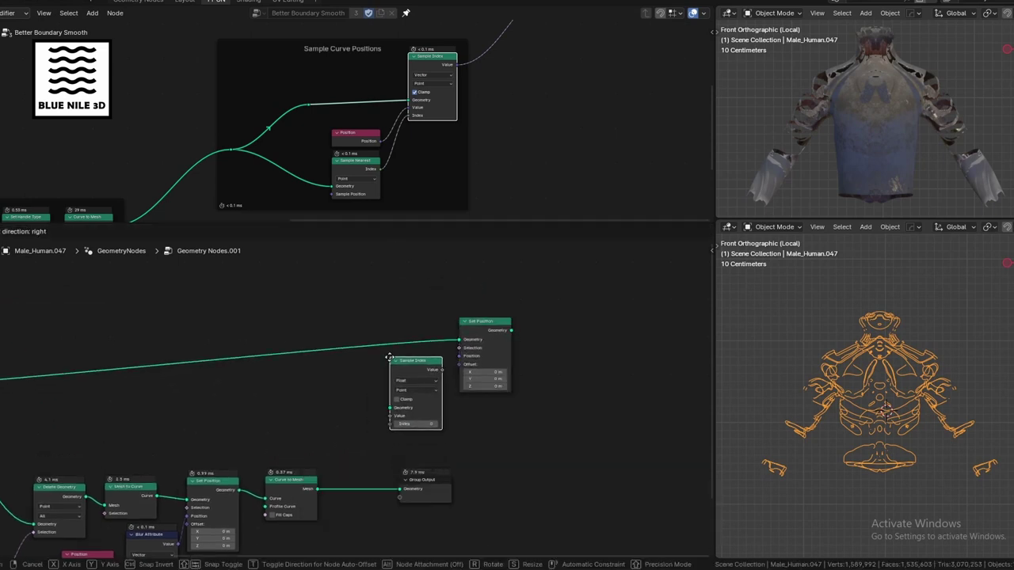
click(388, 357)
scroll(445, 411, up, 2)
click(415, 375)
click(415, 376)
middle_drag(410, 424, 406, 379)
middle_drag(387, 426, 324, 393)
Connect Curve to Mesh's output to Sample Index's Geometry input and spread out Sample Index and the second Set Position
alt+right_drag(210, 444, 348, 340)
scroll(459, 305, down, 4)
middle_drag(486, 275, 423, 351)
drag(421, 316, 469, 262)
drag(335, 357, 392, 335)
scroll(362, 386, up, 2)
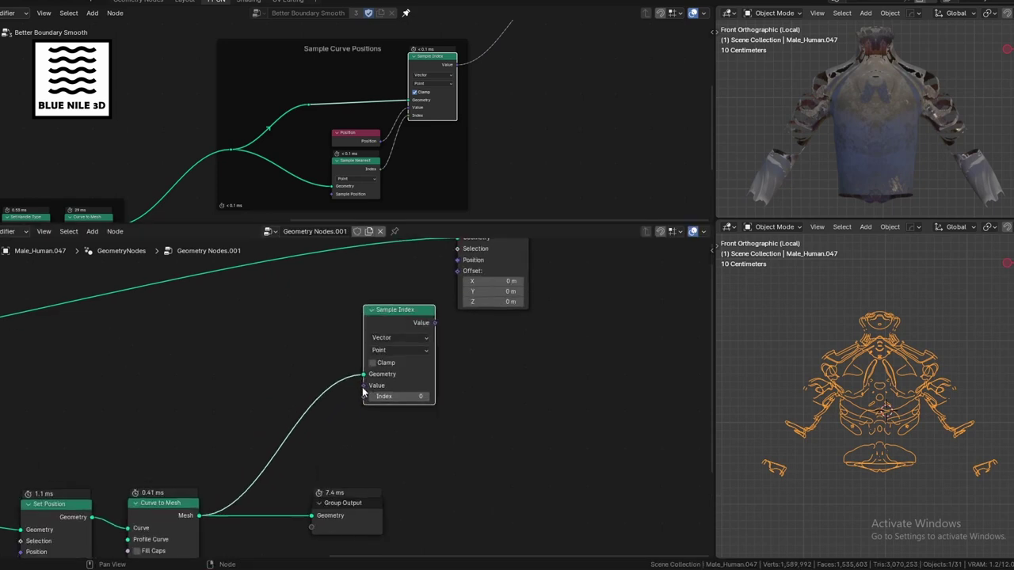
Feed Sample Index's Value input with a new Position node and tidy the Sample Index placement
drag(363, 386, 349, 400)
text(pos)
key(Return)
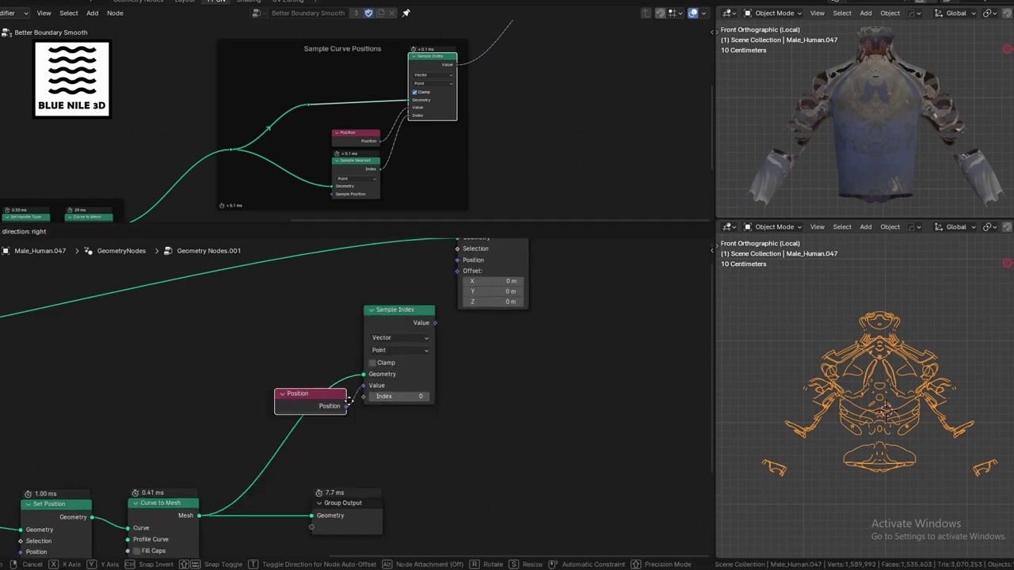
click(348, 402)
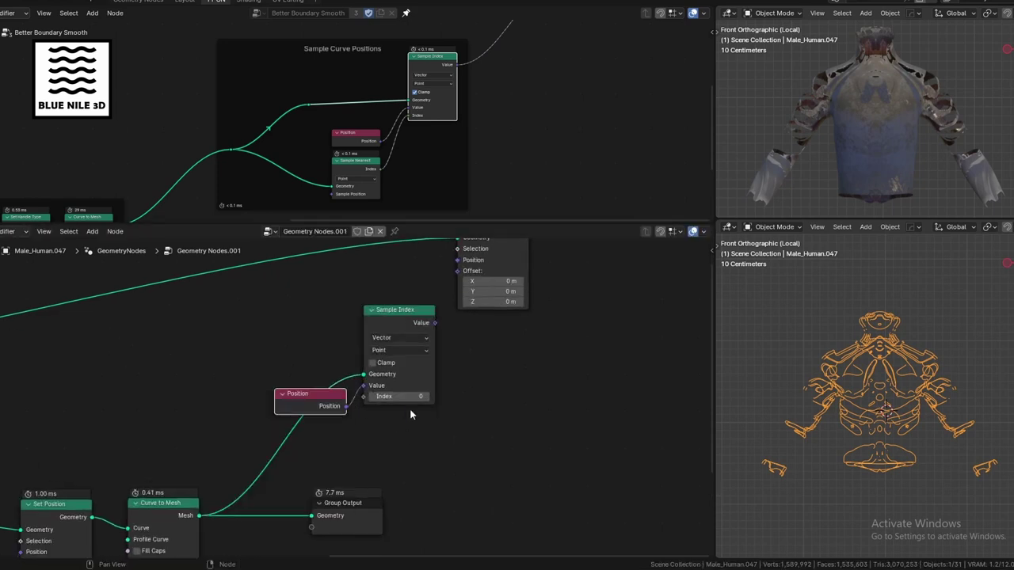
middle_drag(417, 417, 384, 458)
drag(363, 366, 373, 392)
middle_drag(399, 482, 391, 422)
scroll(386, 423, up, 4)
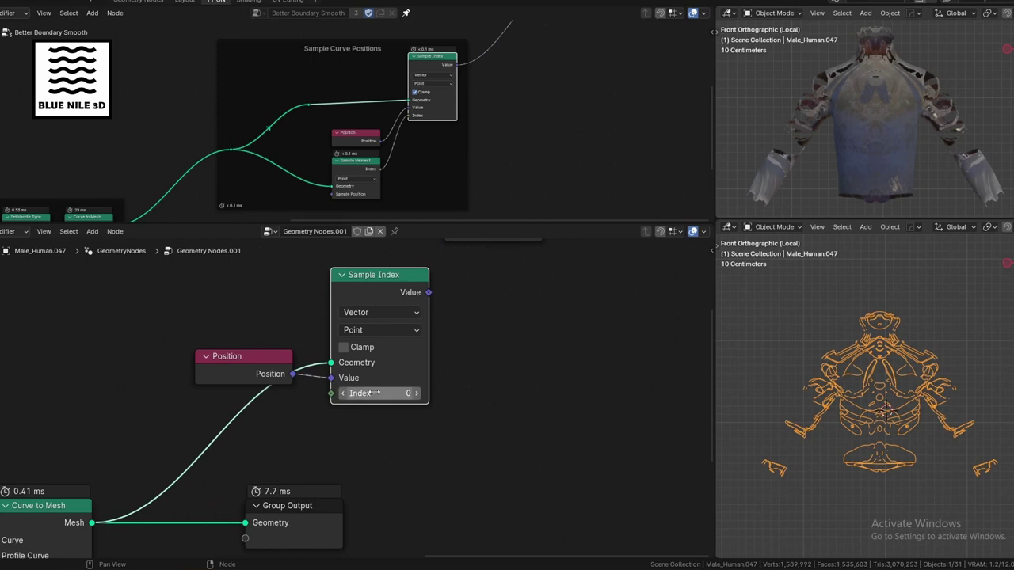
Add a Join Geometry node beyond the second Set Position node
scroll(898, 372, up, 4)
scroll(892, 383, up, 4)
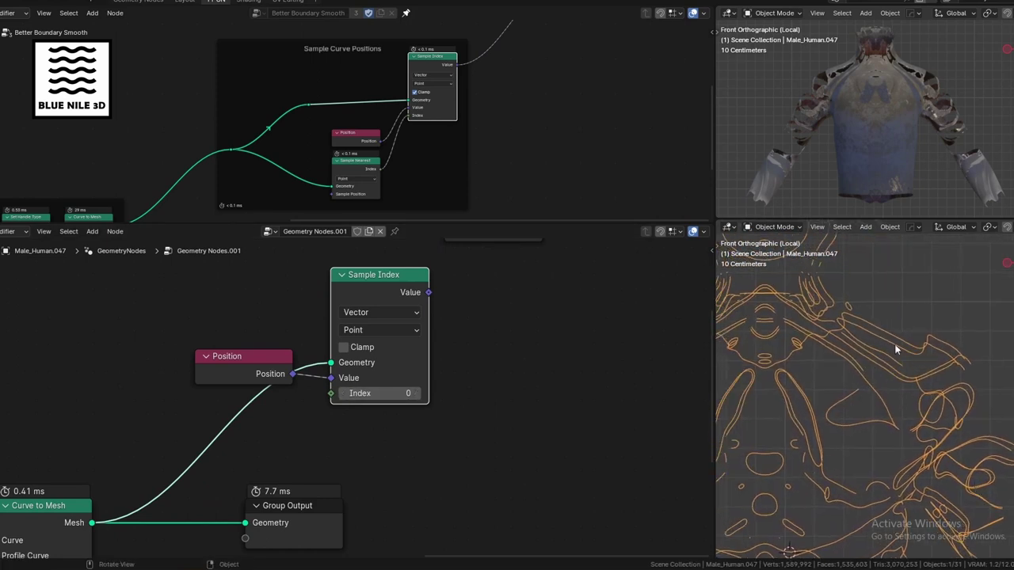
scroll(910, 368, down, 3)
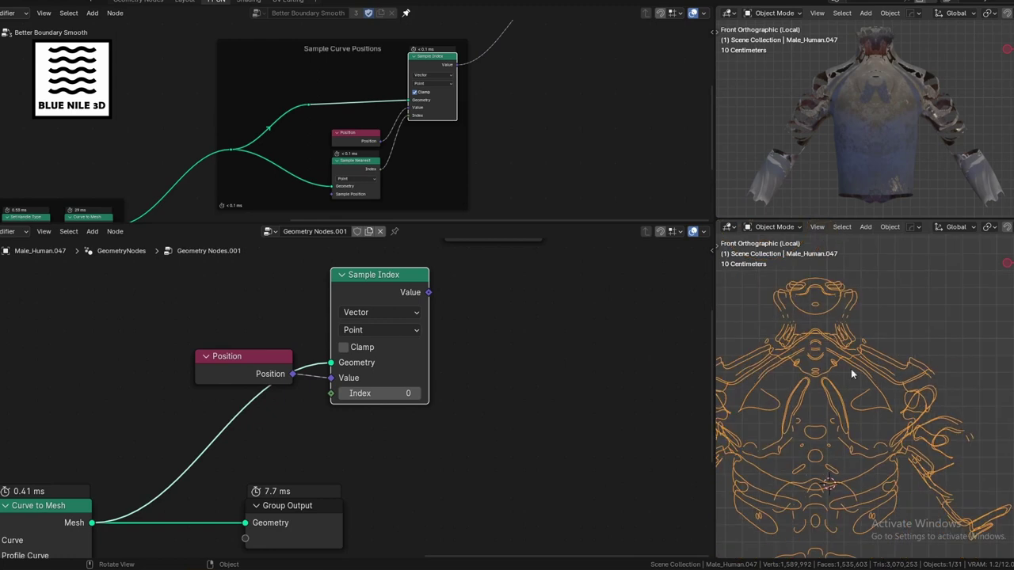
scroll(894, 370, down, 4)
scroll(898, 368, up, 3)
scroll(444, 333, down, 6)
middle_drag(456, 325, 434, 342)
key(shift+a)
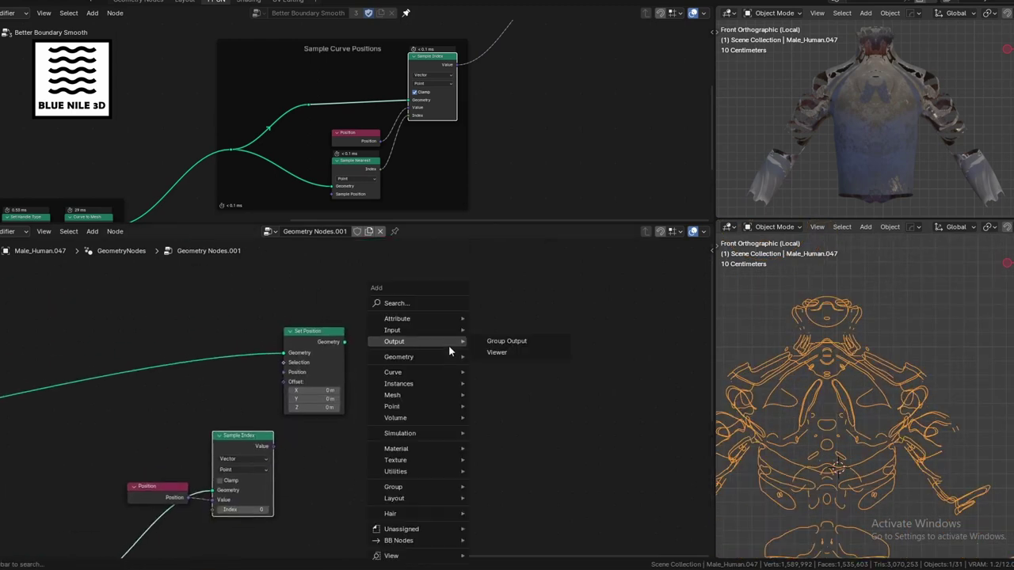
text(join)
key(Down)
key(Return)
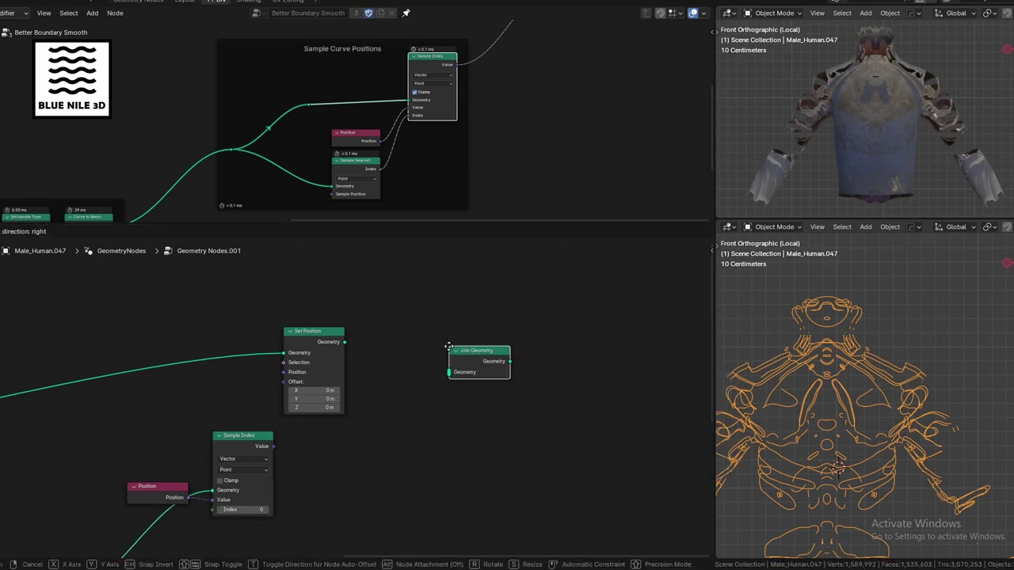
click(448, 349)
scroll(399, 449, down, 5)
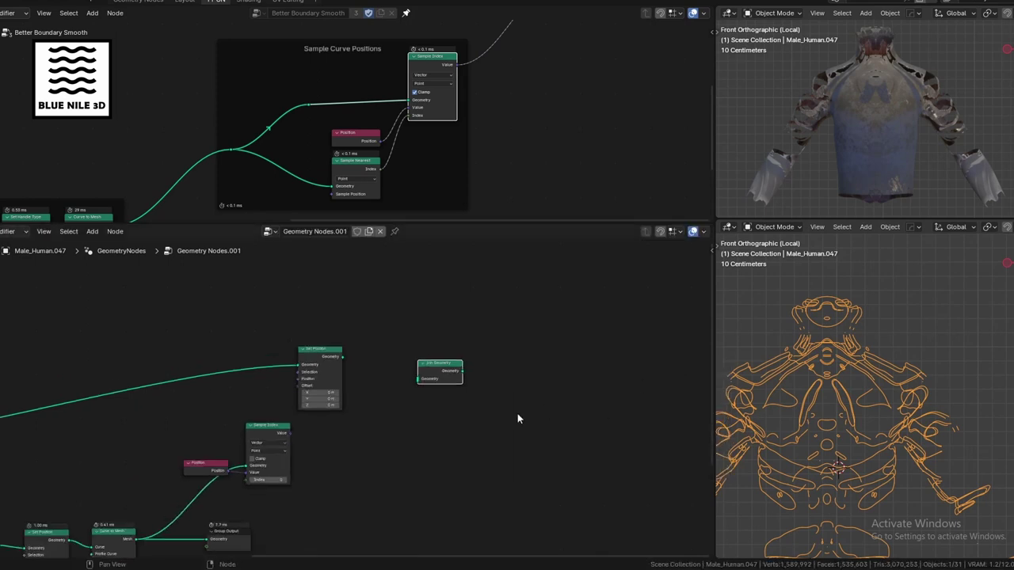
Connect Curve to Mesh and the second Set Position to Join Geometry, placing the join node between both branches
middle_drag(361, 413, 517, 351)
scroll(491, 378, up, 4)
scroll(446, 455, down, 4)
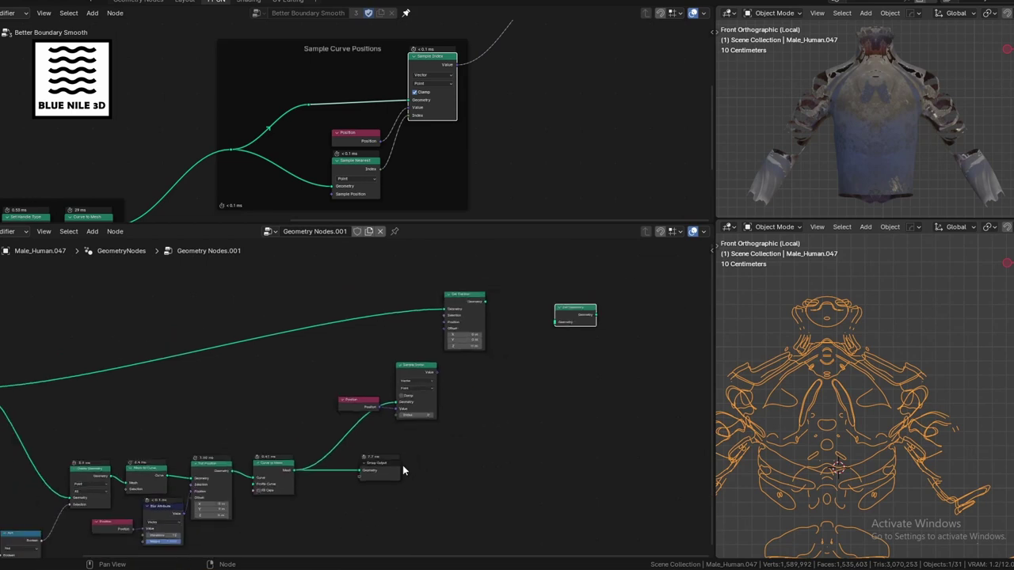
drag(387, 471, 421, 473)
alt+right_drag(279, 473, 597, 318)
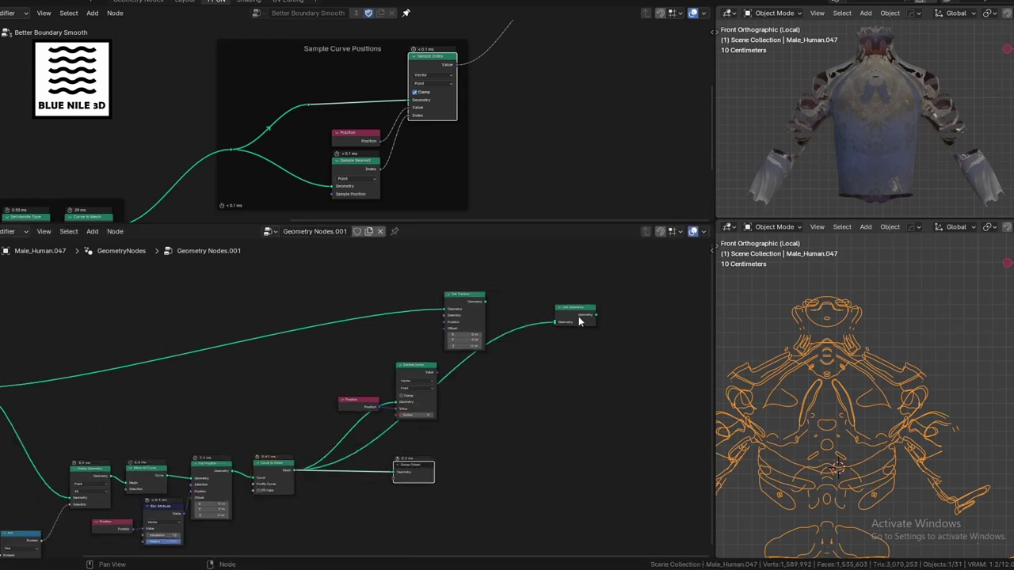
key(g)
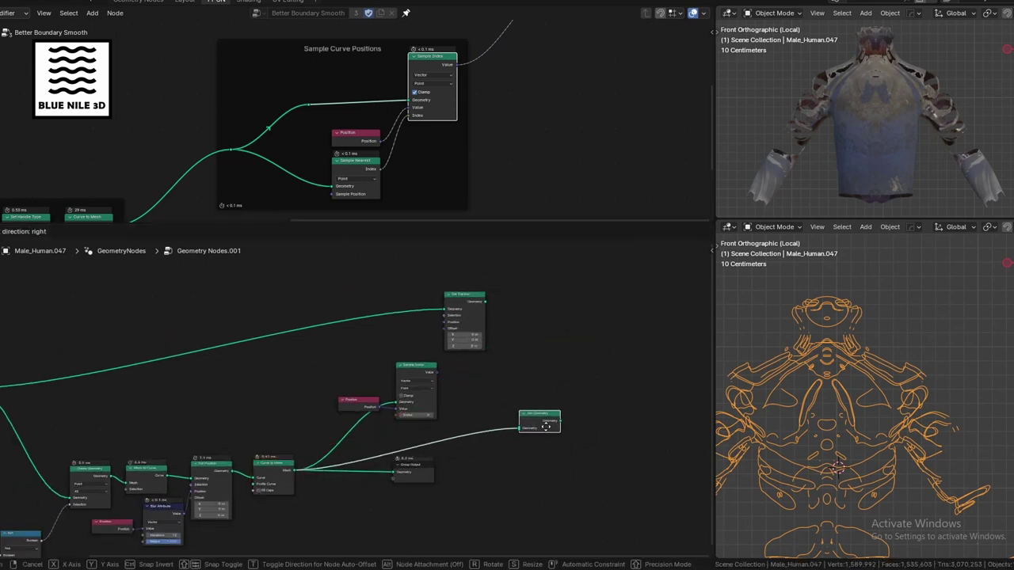
click(549, 422)
alt+right_drag(473, 299, 539, 429)
Move Group Output past Join Geometry and make the joined geometry the tree's output
drag(416, 478, 617, 468)
alt+drag(617, 469, 633, 411)
alt+shift+click(551, 421)
Examine how the blurred guide curves run along the jacket's jagged boundary edges in the viewport
scroll(962, 448, up, 6)
scroll(847, 438, up, 6)
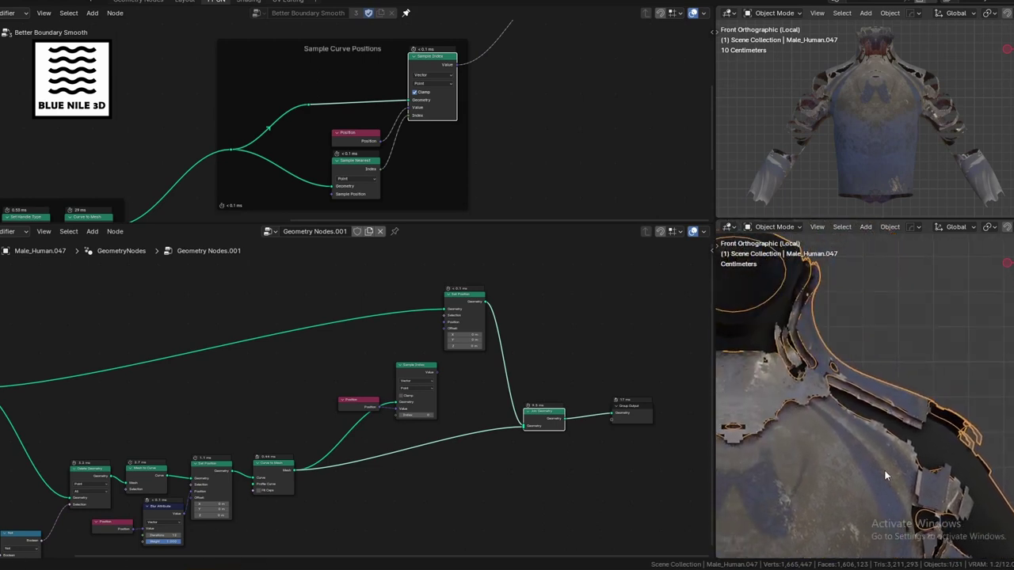
scroll(907, 451, up, 4)
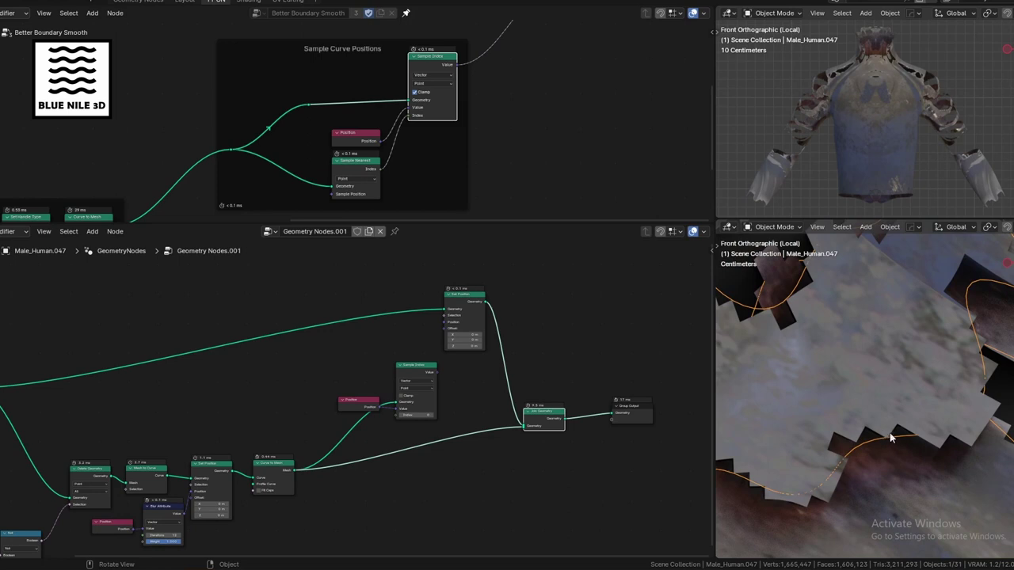
scroll(891, 438, up, 4)
scroll(928, 416, down, 12)
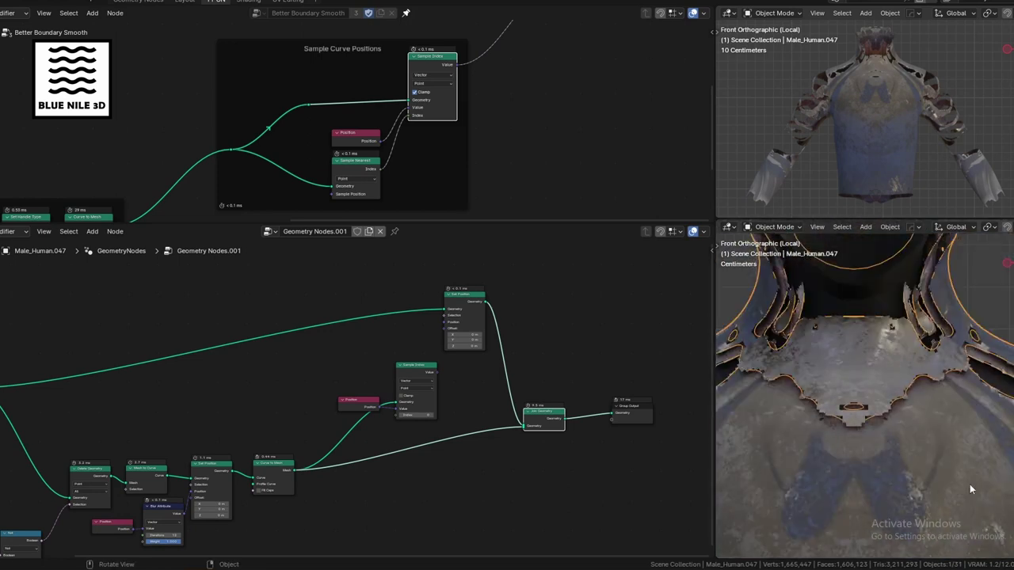
shift+middle_drag(995, 525, 925, 500)
scroll(941, 378, up, 5)
scroll(923, 388, up, 4)
scroll(912, 384, down, 8)
shift+middle_drag(912, 385, 943, 343)
scroll(875, 357, up, 5)
scroll(884, 309, down, 6)
Add a Sample Nearest node and connect Curve to Mesh's Mesh output to its Geometry input
middle_drag(504, 443, 501, 440)
scroll(500, 440, up, 2)
scroll(402, 198, up, 3)
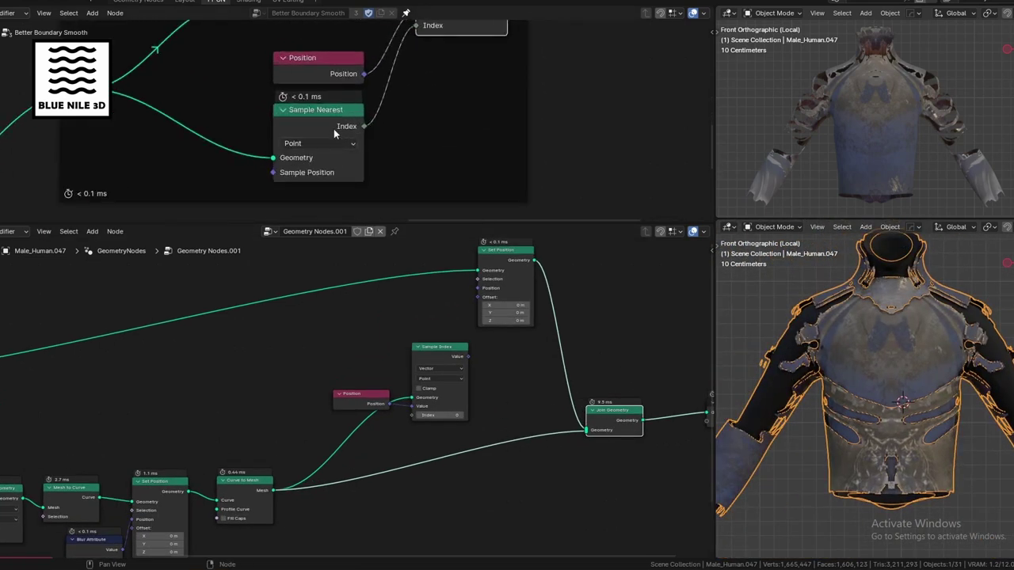
key(shift+a)
text(sample)
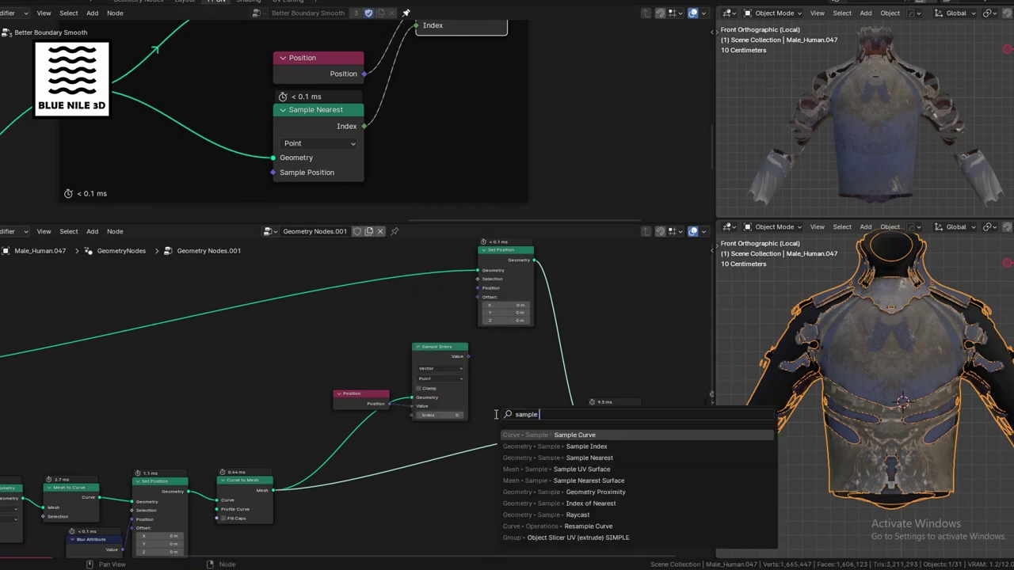
text( near)
key(Return)
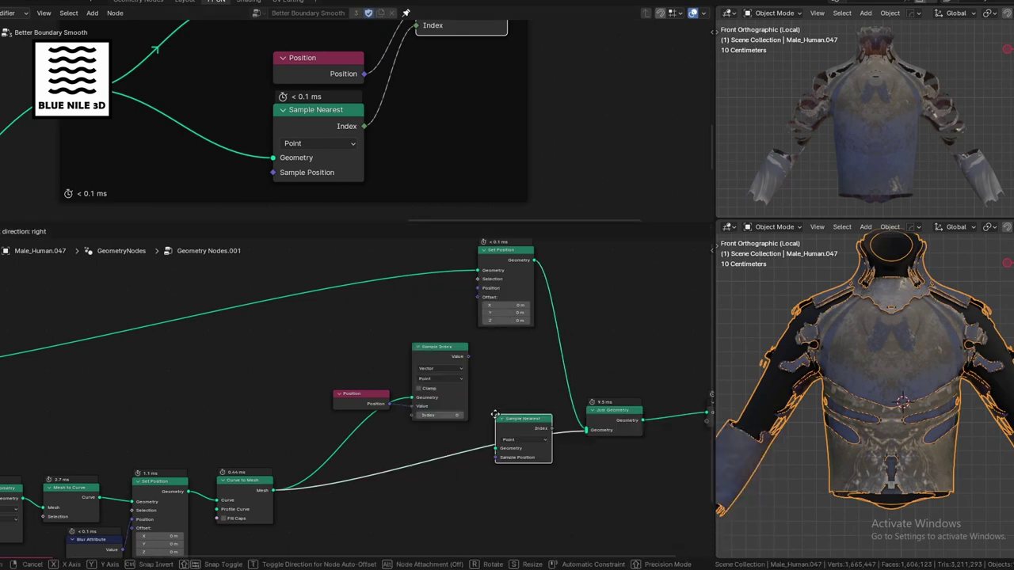
click(475, 479)
middle_drag(475, 475, 496, 417)
scroll(494, 416, up, 1)
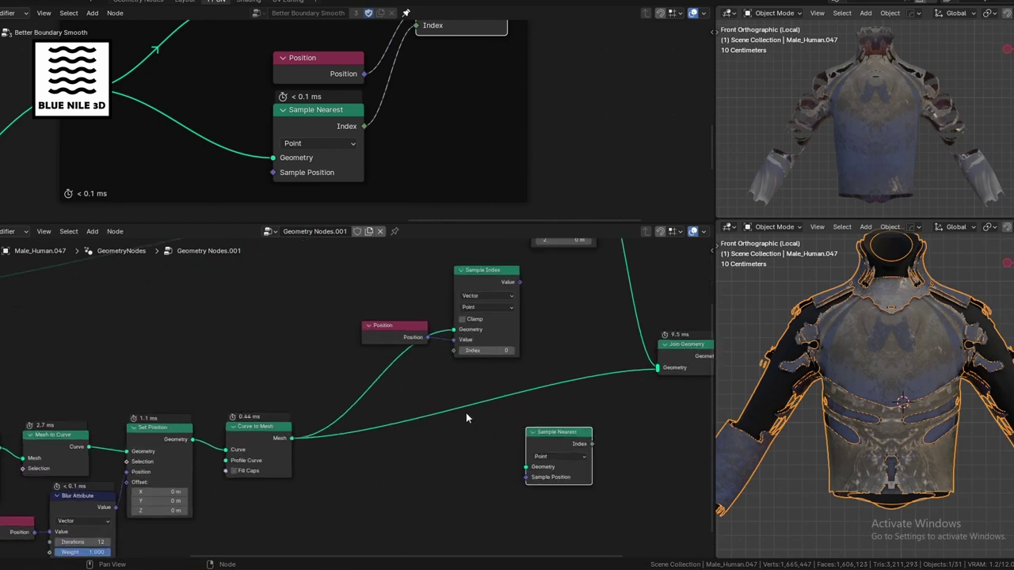
middle_drag(558, 401, 460, 421)
drag(193, 458, 428, 491)
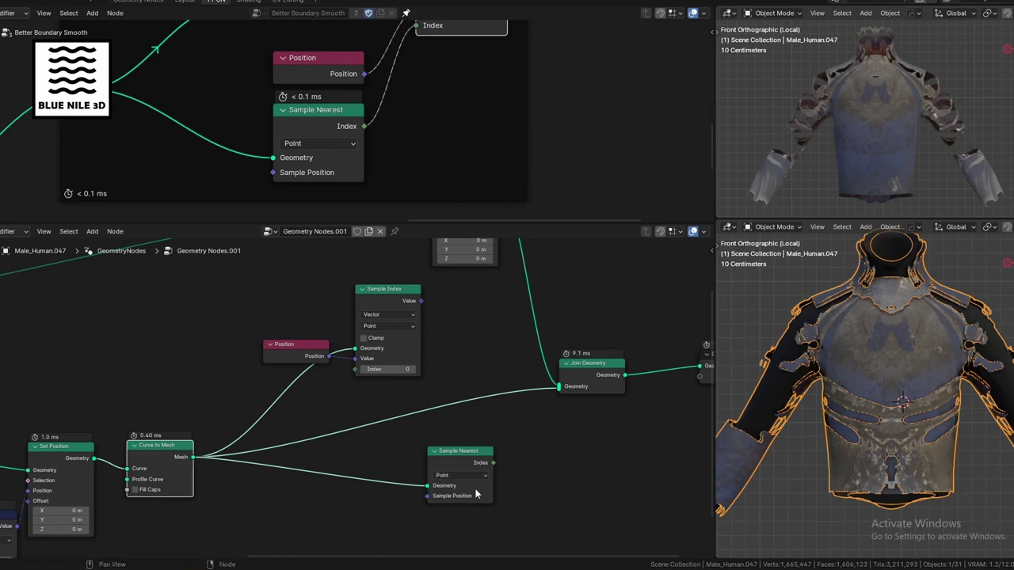
Move Sample Nearest below the Position node and connect its Index output to Sample Index's Index input
drag(491, 466, 546, 462)
right_click(546, 462)
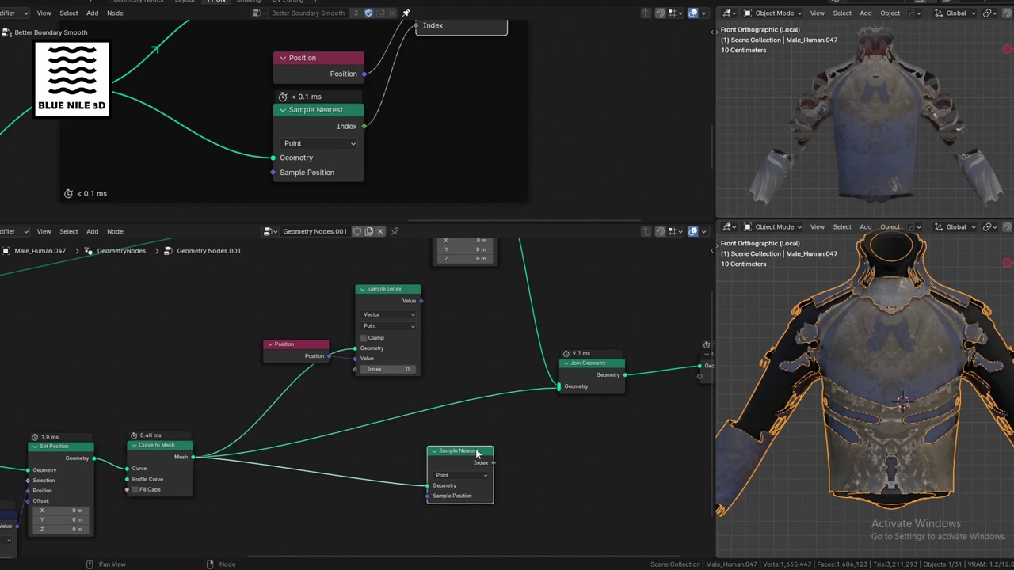
drag(475, 452, 357, 369)
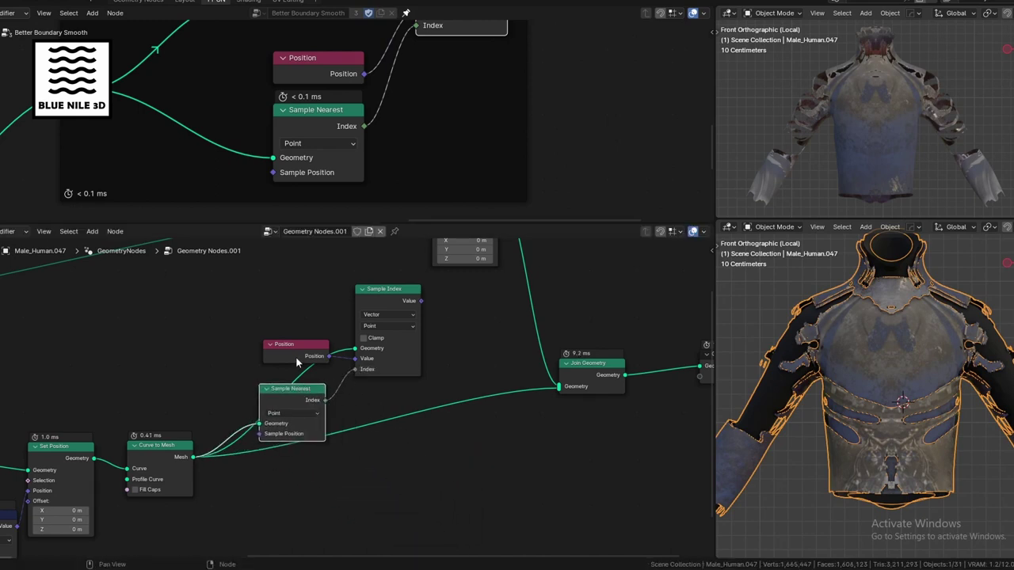
Connect Sample Index's Value output to the Position input of the Set Position node feeding Join Geometry
middle_drag(371, 325, 315, 420)
drag(364, 396, 404, 396)
right_click(403, 396)
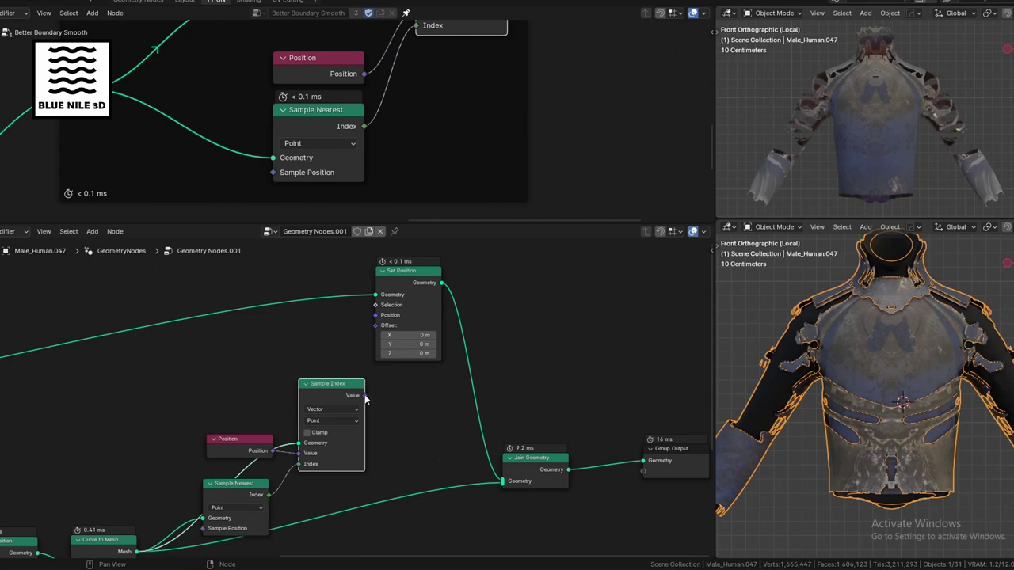
drag(366, 395, 406, 406)
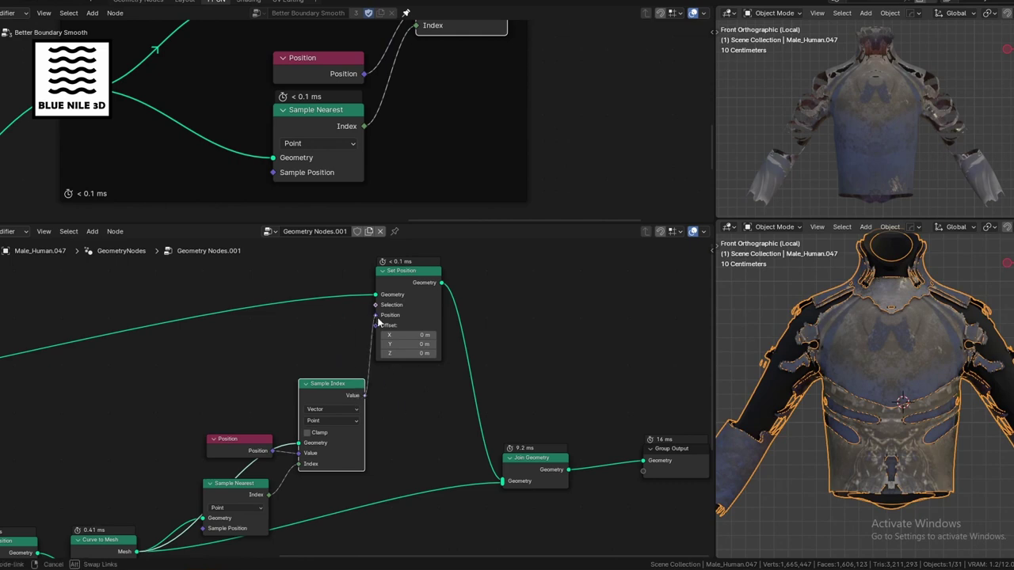
drag(379, 322, 379, 322)
Switch the jacket viewport to Solid shading and examine how the repositioned points affect the mesh surface
scroll(921, 411, down, 2)
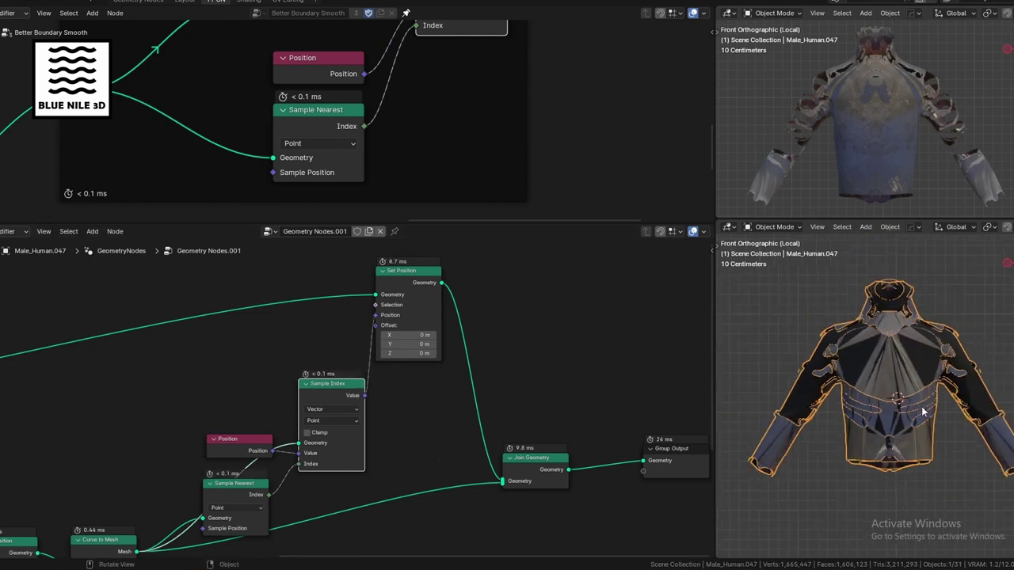
scroll(873, 386, up, 1)
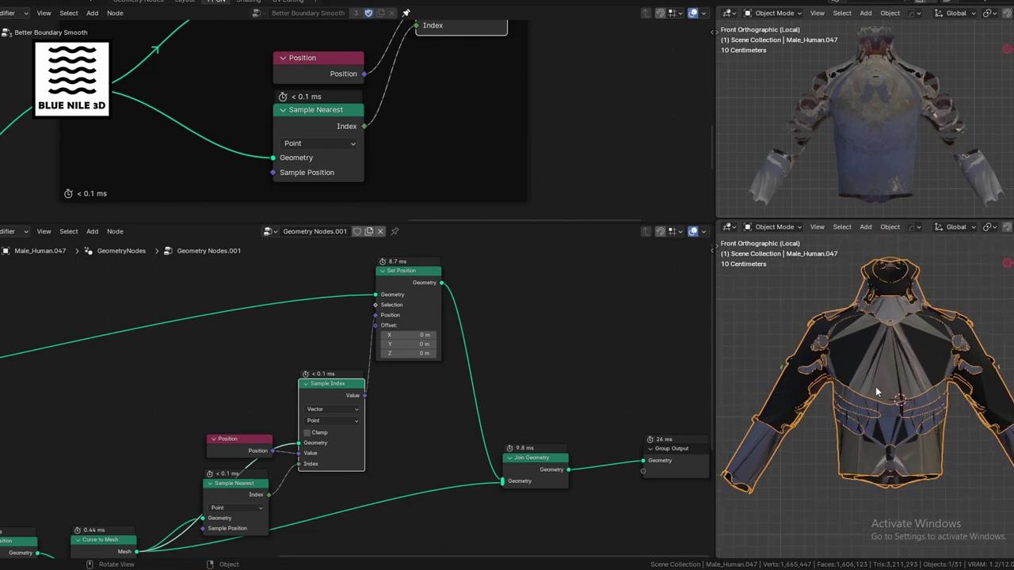
key(z)
click(975, 384)
mouse_move(970, 408)
middle_down()
mouse_move(824, 437)
mouse_move(745, 421)
mouse_move(795, 458)
mouse_move(849, 414)
mouse_move(813, 420)
mouse_move(794, 395)
mouse_move(961, 423)
mouse_move(814, 312)
mouse_move(878, 409)
mouse_move(864, 443)
mouse_move(962, 417)
mouse_move(971, 399)
mouse_move(873, 402)
mouse_move(926, 389)
mouse_move(775, 372)
mouse_move(851, 395)
mouse_move(831, 330)
middle_up()
click(813, 420)
scroll(880, 411, down, 4)
scroll(880, 406, up, 3)
scroll(915, 375, up, 2)
scroll(915, 377, down, 2)
middle_drag(915, 376, 926, 402)
scroll(926, 400, up, 2)
scroll(563, 132, down, 2)
scroll(554, 129, down, 6)
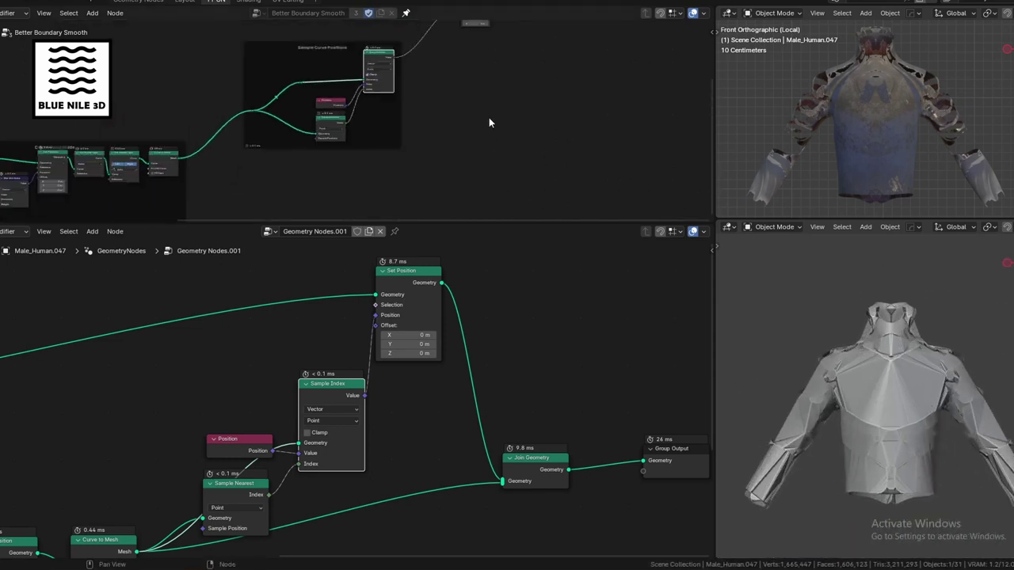
Check how the reference tree's Boundary frame feeds Set Position's Selection, and return the jacket viewport to Material Preview shading
middle_drag(502, 112, 454, 174)
scroll(481, 113, up, 2)
middle_drag(492, 83, 498, 149)
scroll(478, 102, up, 3)
scroll(476, 99, up, 2)
drag(170, 39, 201, 57)
right_click(201, 57)
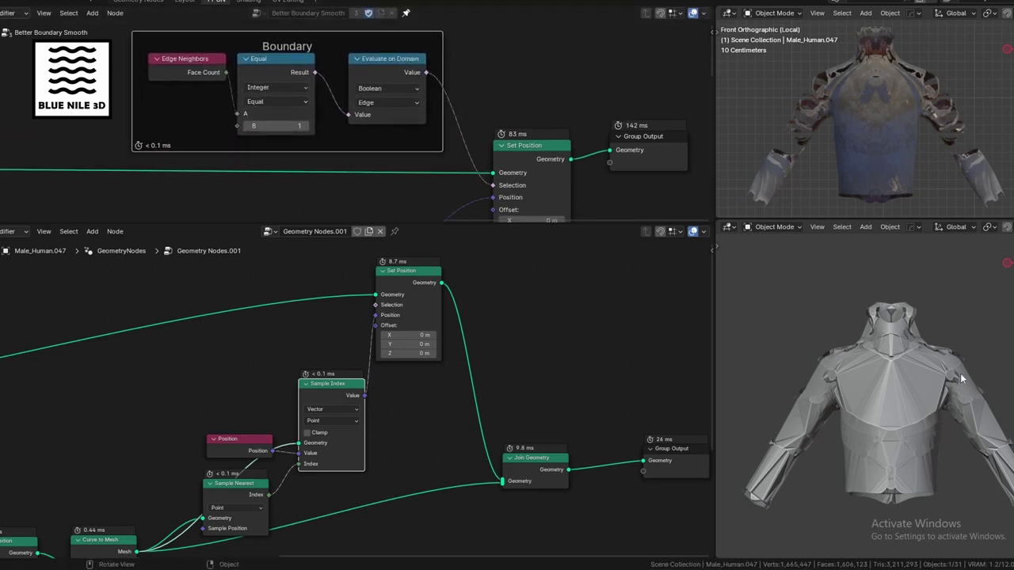
key(z)
click(885, 457)
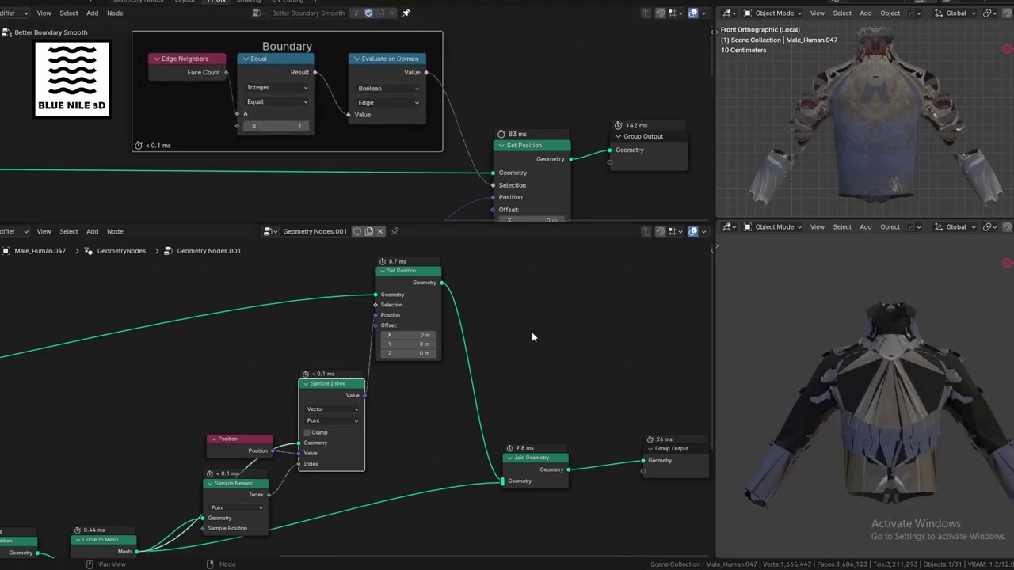
Add an Edge Neighbors node before the Set Position node that moves the jacket's points
middle_drag(533, 332, 665, 433)
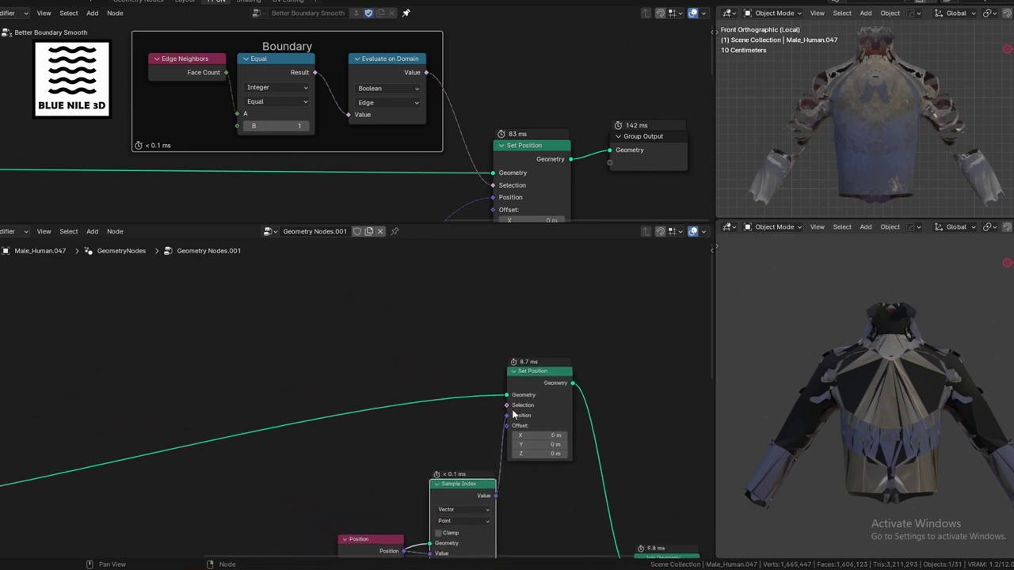
key(shift+a)
text(edge)
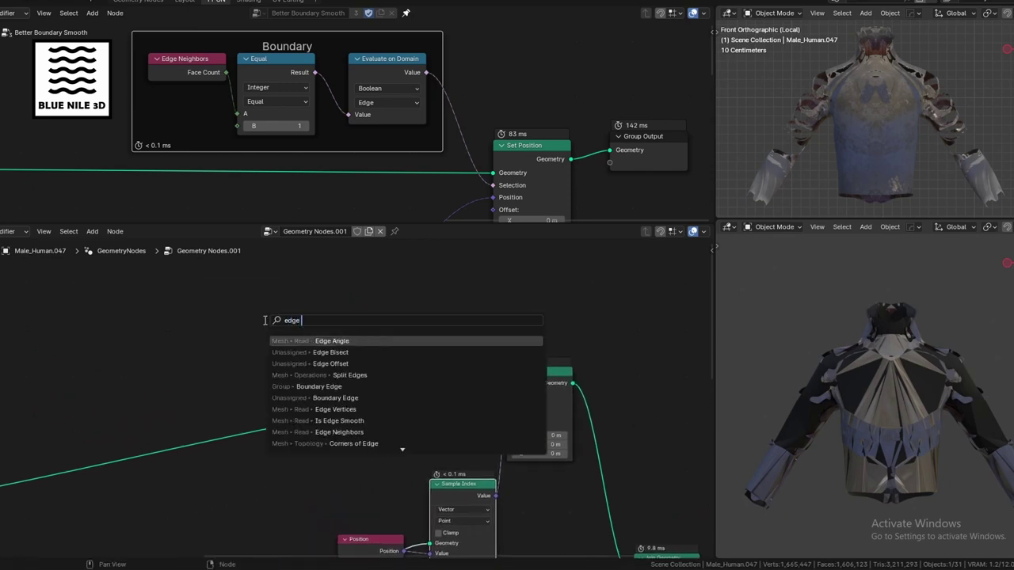
text( neighb)
key(Return)
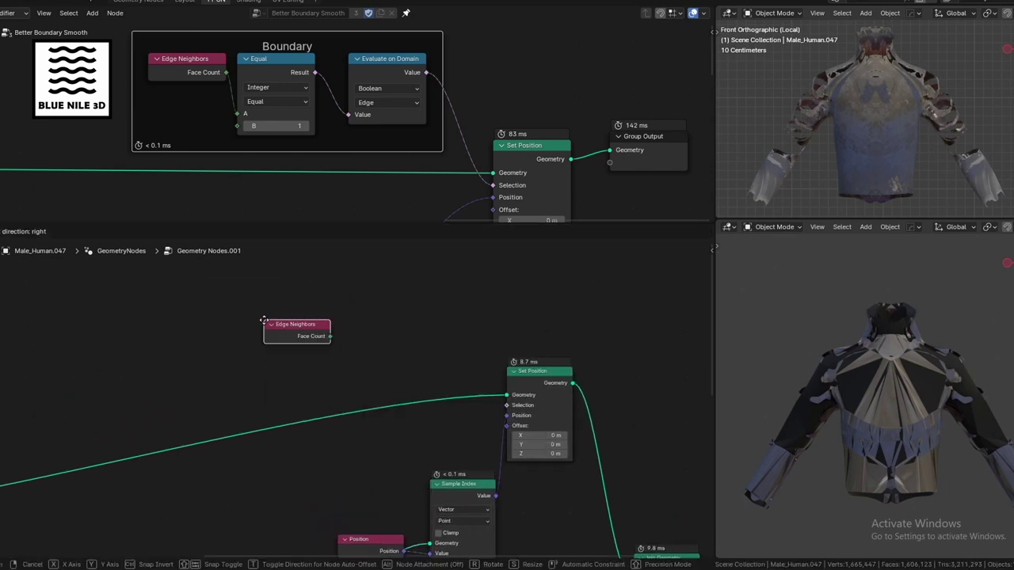
click(263, 320)
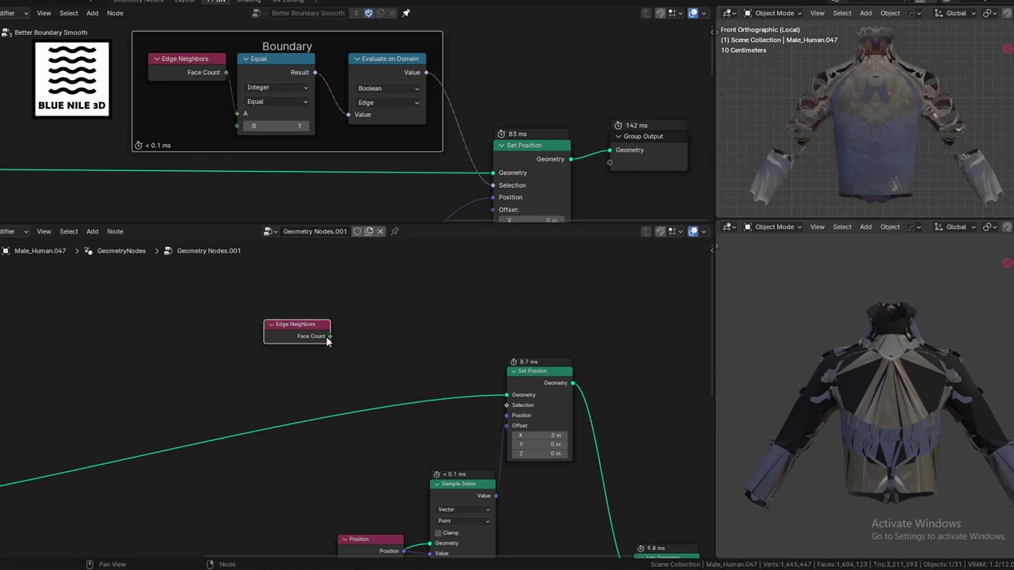
Feed Edge Neighbors' Face Count into input A of a new Integer Equal node with B set to 1
drag(328, 337, 369, 324)
text(equal)
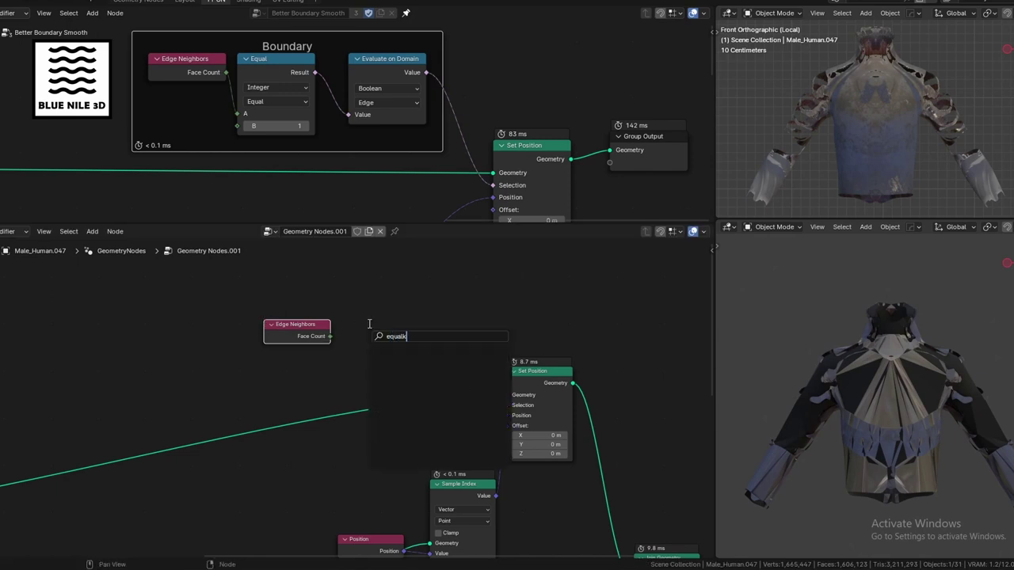
key(Return)
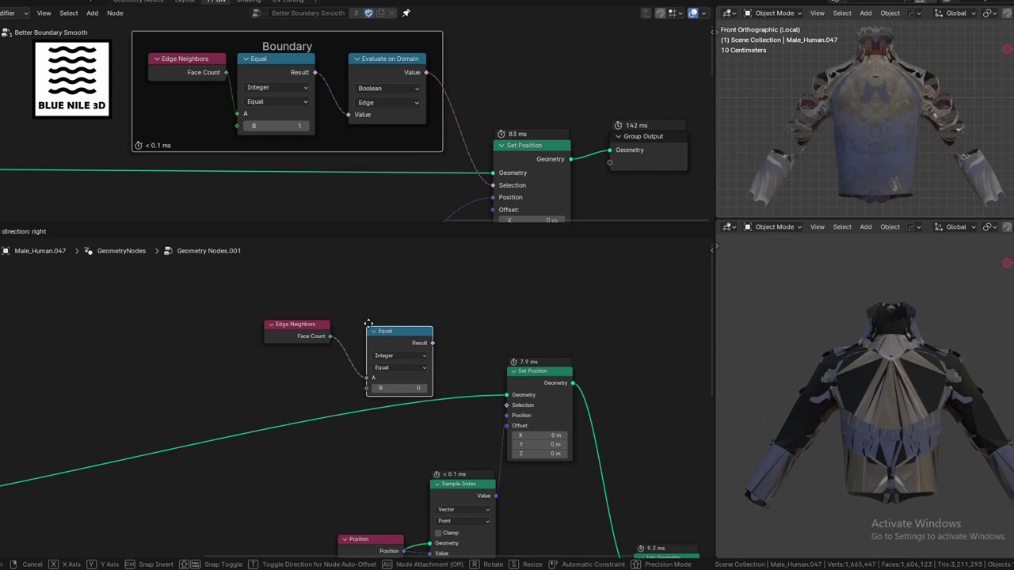
click(339, 315)
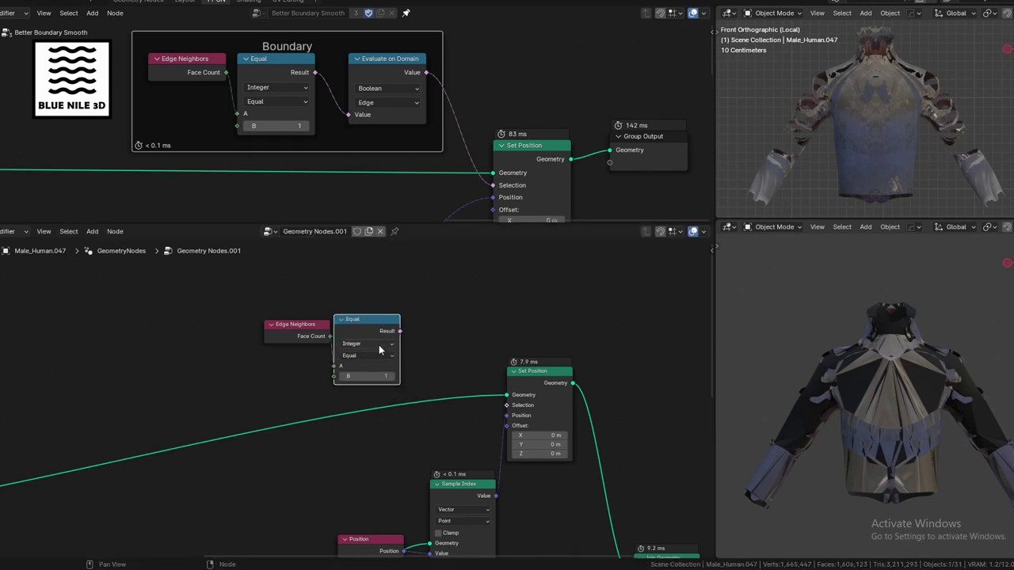
Add a Boolean Evaluate on Domain node after Equal and connect its Value to Set Position's Selection input
drag(400, 330, 436, 325)
text(eva)
key(Down)
key(Return)
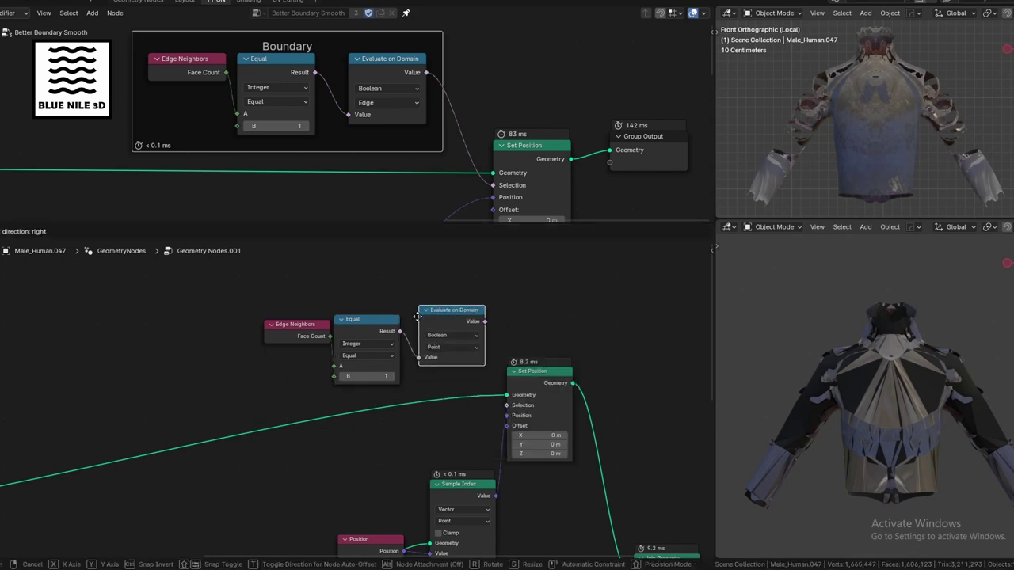
click(417, 322)
drag(475, 331, 532, 407)
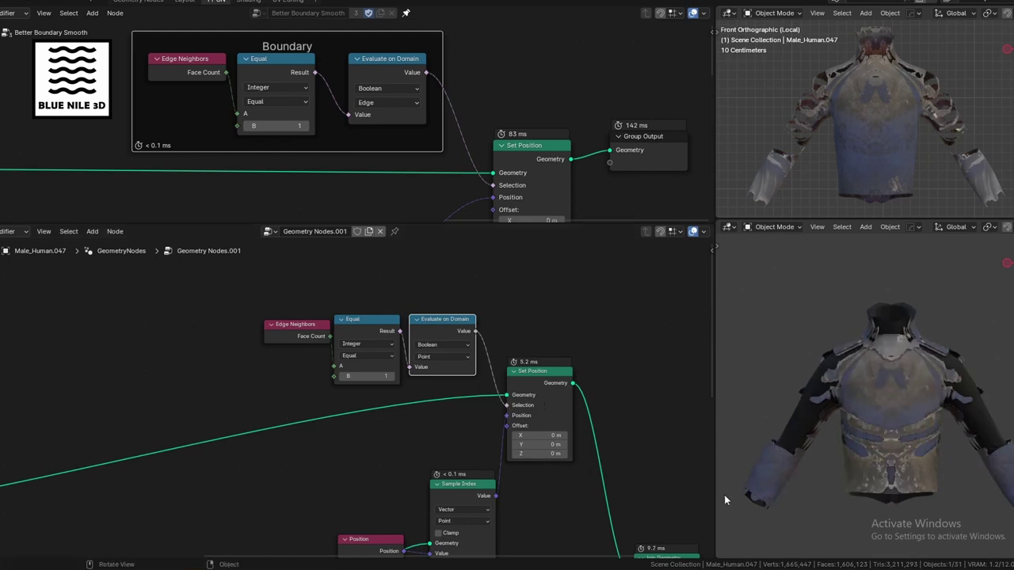
Inspect the jacket's boundary edges up close around the torso, shoulder and sleeve
shift+middle_drag(928, 429, 845, 380)
scroll(844, 381, up, 4)
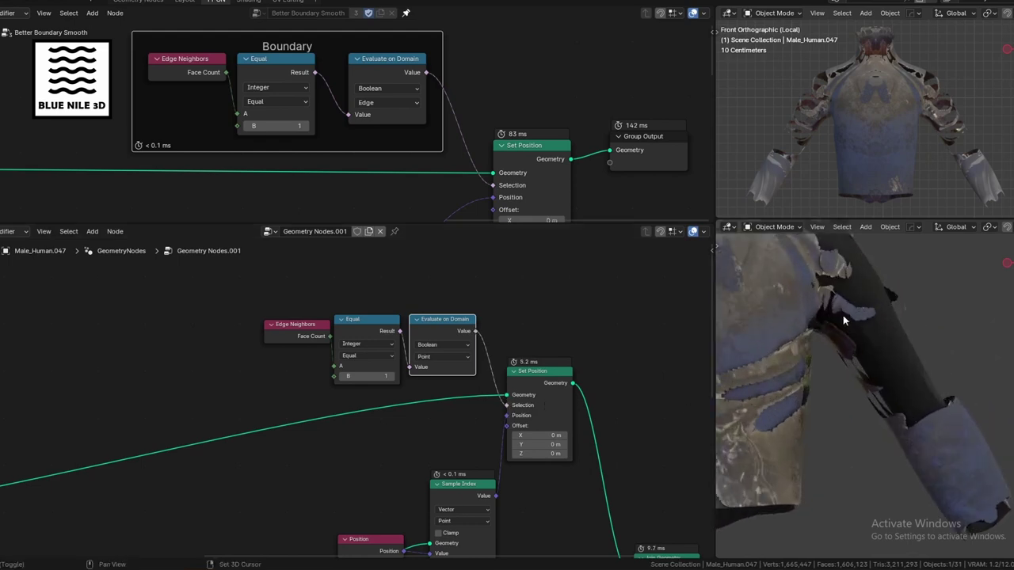
shift+middle_drag(855, 341, 946, 431)
scroll(902, 341, up, 2)
shift+middle_drag(903, 341, 852, 384)
scroll(910, 418, down, 6)
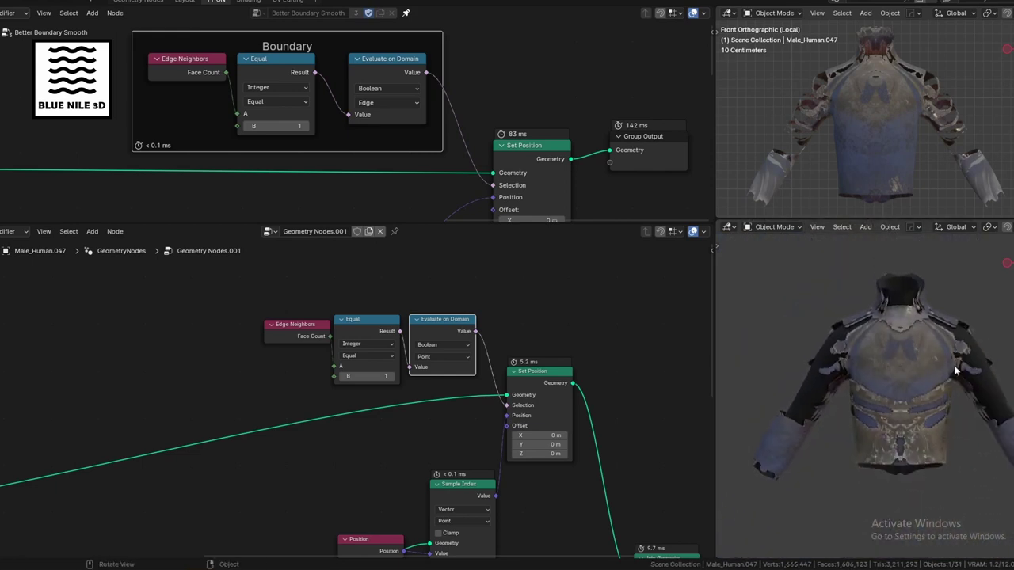
Adjust the Iterations of the Blur Attribute node that smooths the guide curve positions
scroll(555, 485, down, 5)
middle_drag(515, 450, 481, 318)
scroll(261, 434, up, 2)
middle_drag(217, 452, 450, 351)
scroll(493, 382, up, 4)
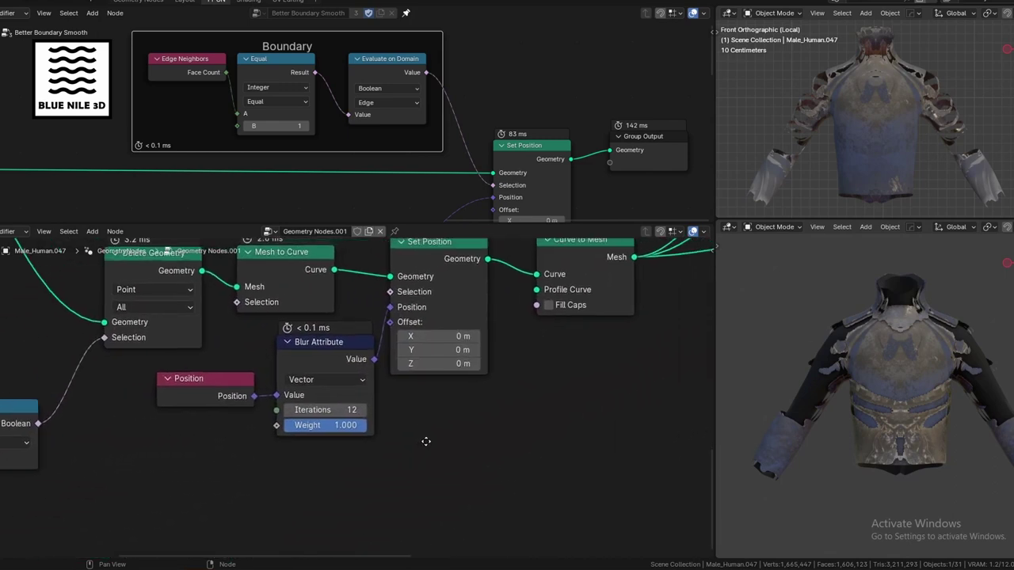
scroll(940, 364, up, 5)
mouse_move(346, 410)
mouse_down()
mouse_move(324, 410)
mouse_move(405, 409)
mouse_move(334, 410)
mouse_up()
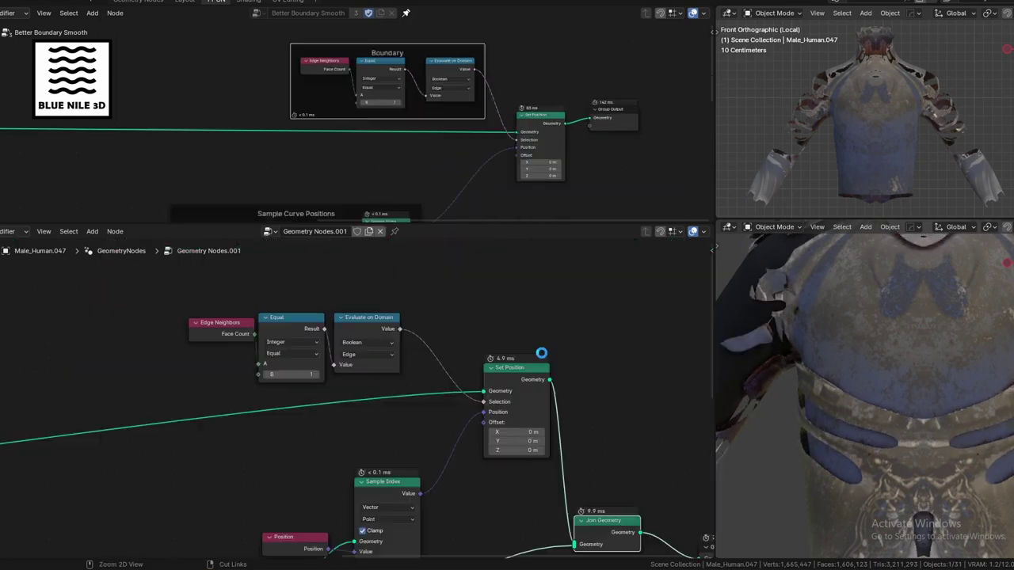
Try the Point domain on the selection's Evaluate on Domain node and inspect the jacket's boundary edges
scroll(541, 358, down, 2)
scroll(554, 424, down, 2)
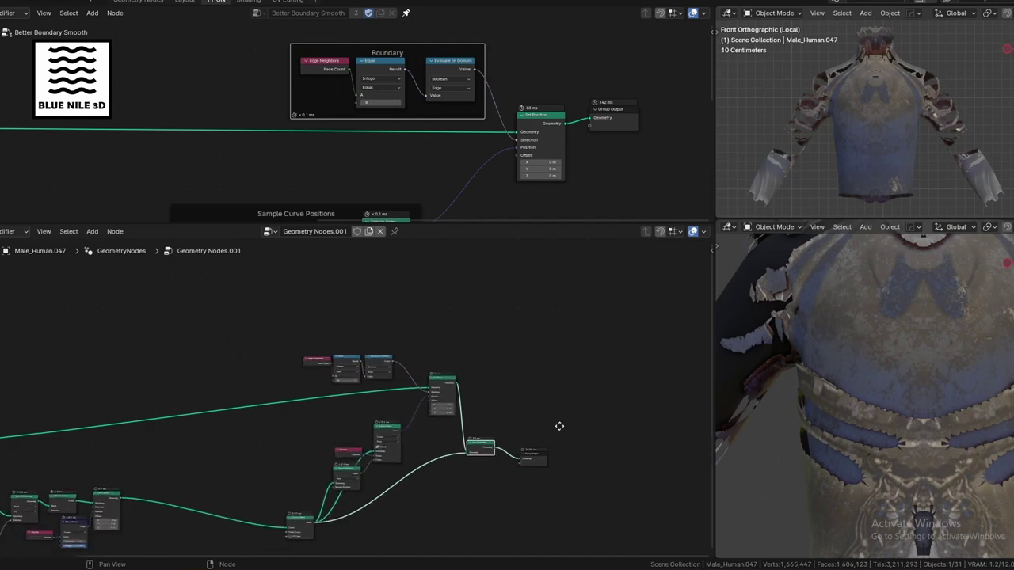
scroll(487, 352, up, 4)
middle_drag(511, 366, 551, 398)
scroll(509, 405, up, 5)
middle_drag(487, 390, 395, 420)
scroll(446, 412, up, 2)
scroll(948, 467, up, 6)
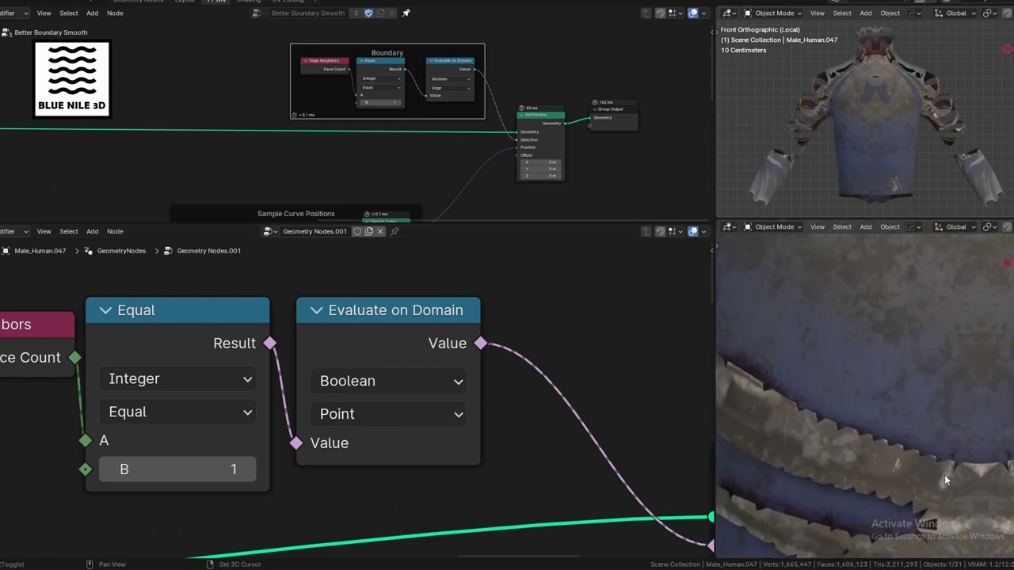
scroll(935, 358, down, 5)
middle_drag(968, 438, 911, 346)
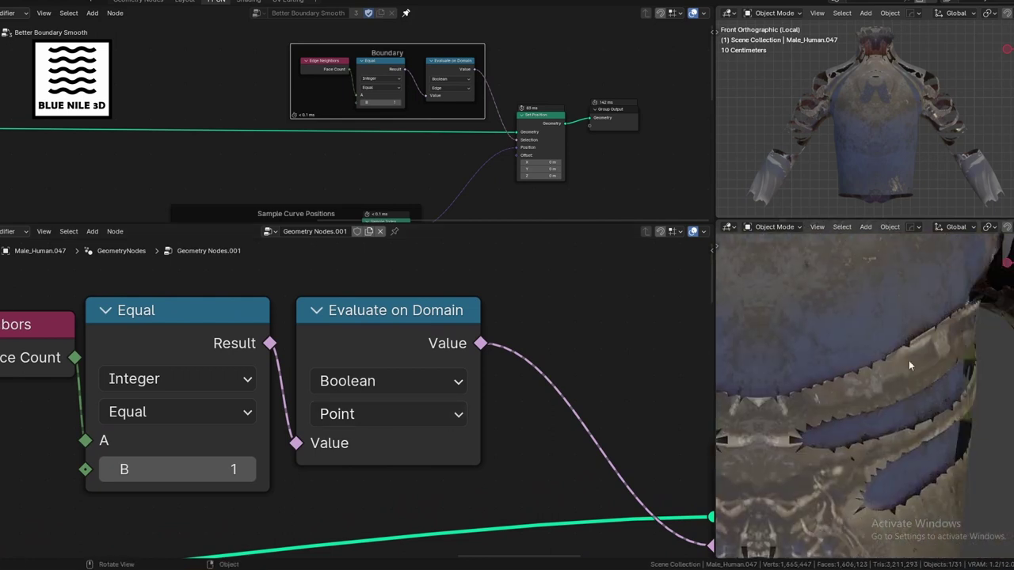
Set the selection's Evaluate on Domain node to the Edge domain and check the jacket's boundaries
scroll(854, 362, up, 4)
click(392, 411)
key(e)
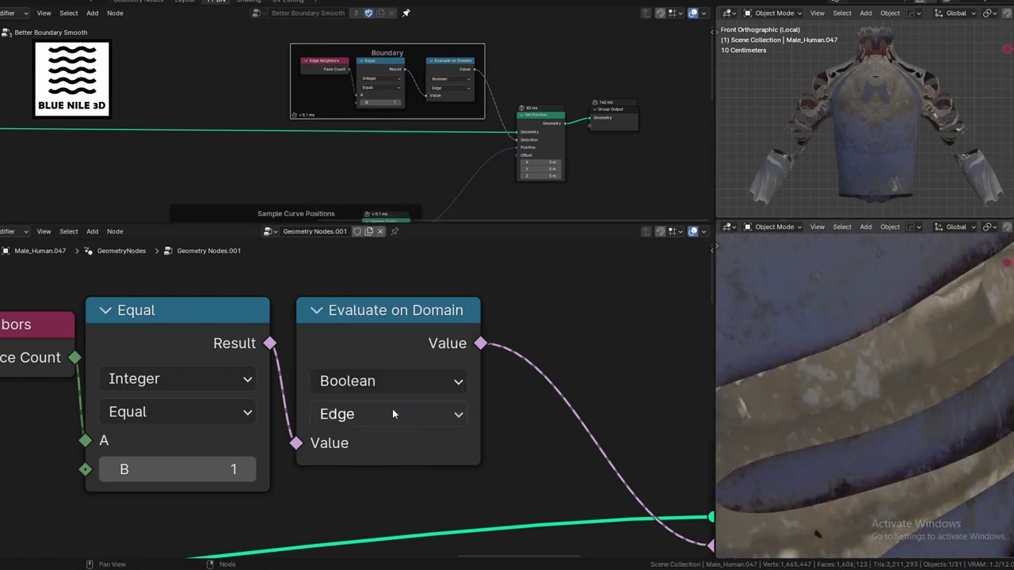
scroll(859, 433, down, 8)
middle_drag(859, 433, 897, 406)
scroll(897, 406, down, 3)
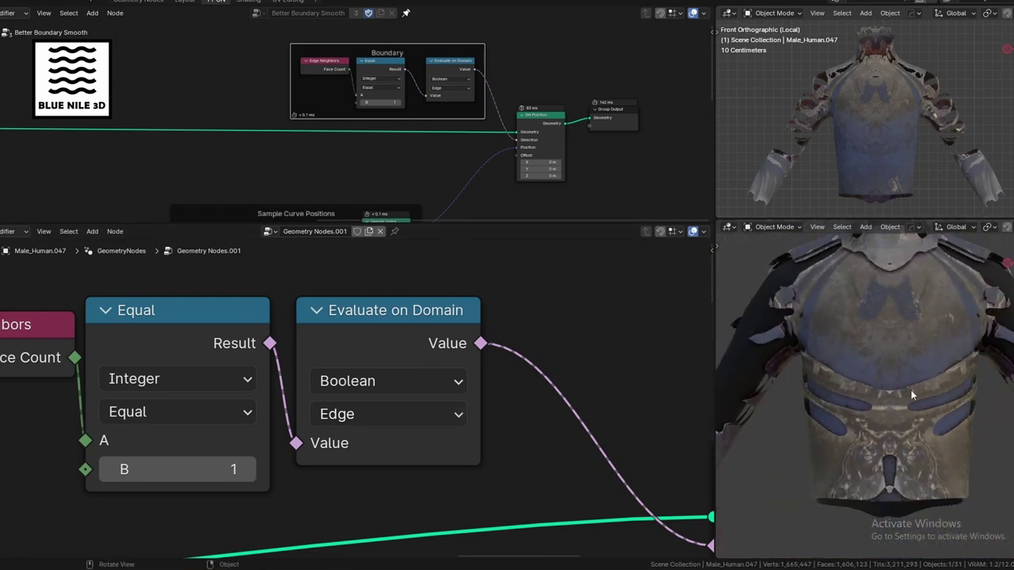
Set the Delete Geometry node's domain to Edge ahead of Mesh to Curve
scroll(265, 452, down, 6)
middle_drag(367, 430, 253, 425)
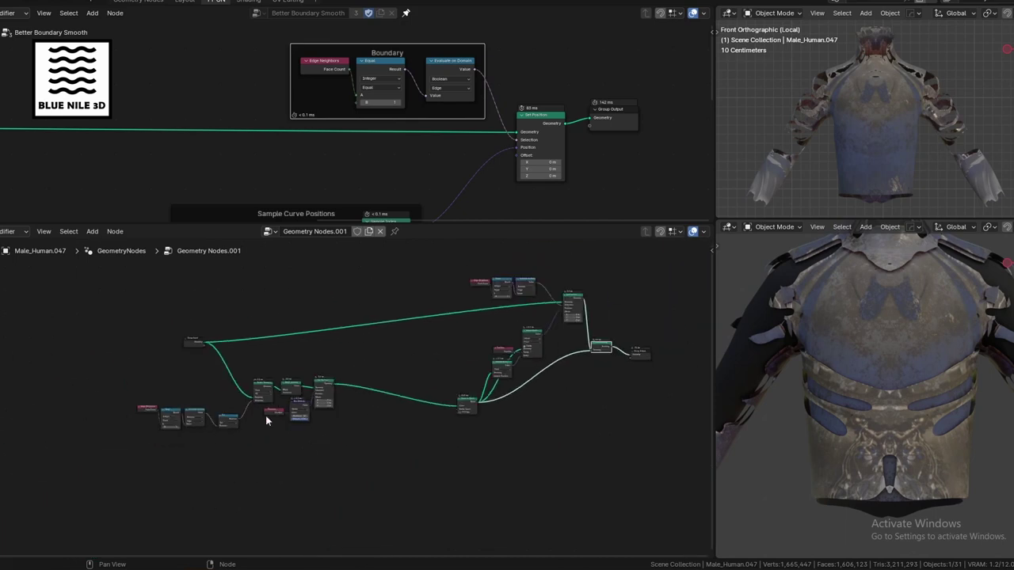
scroll(316, 459, up, 10)
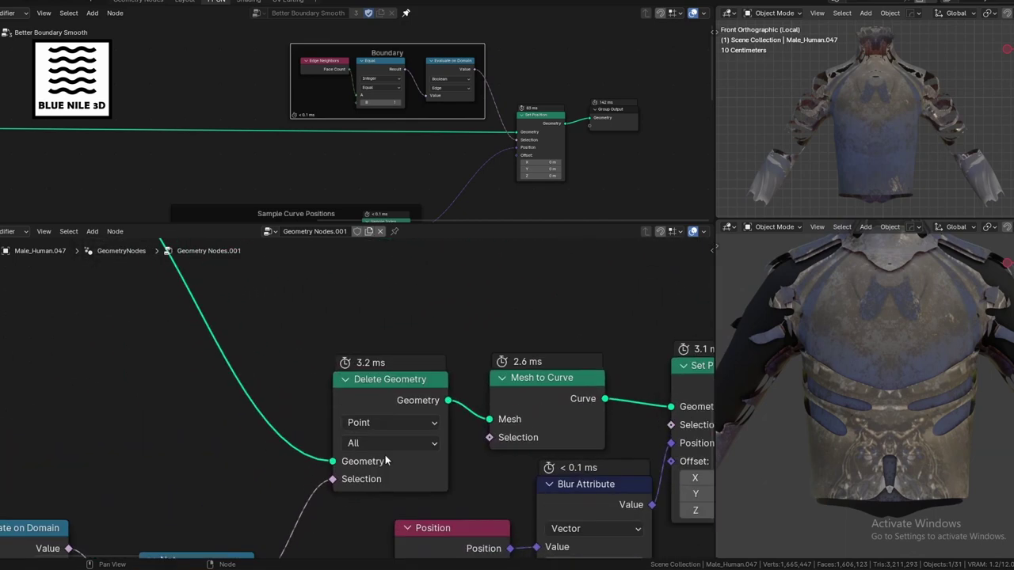
drag(396, 383, 403, 362)
middle_drag(443, 419, 408, 415)
scroll(407, 408, up, 2)
click(360, 405)
click(346, 480)
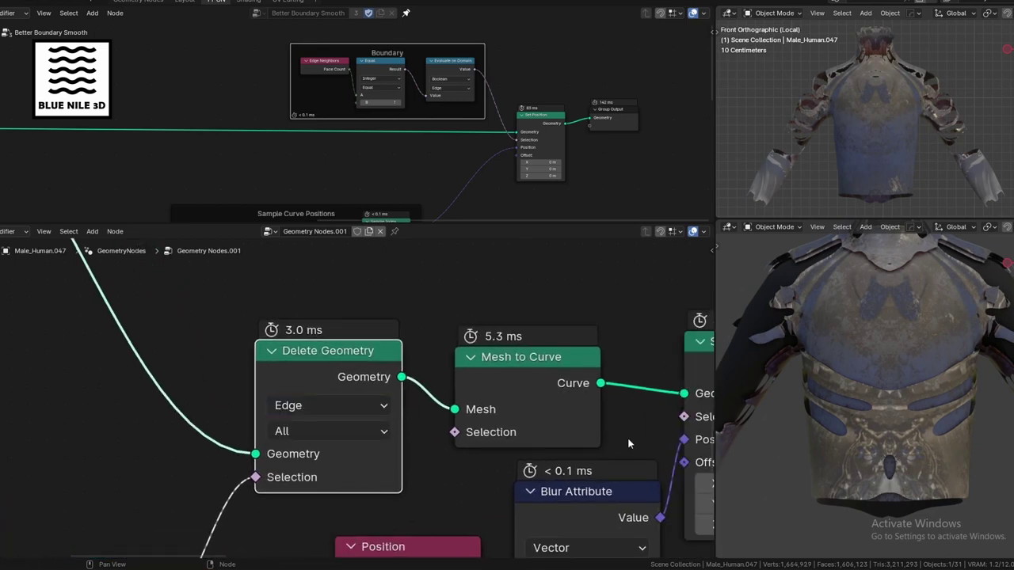
Review the jacket's edges and set the Blur Attribute node's Iterations to 63
scroll(890, 381, down, 4)
scroll(890, 382, up, 4)
middle_drag(907, 415, 856, 342)
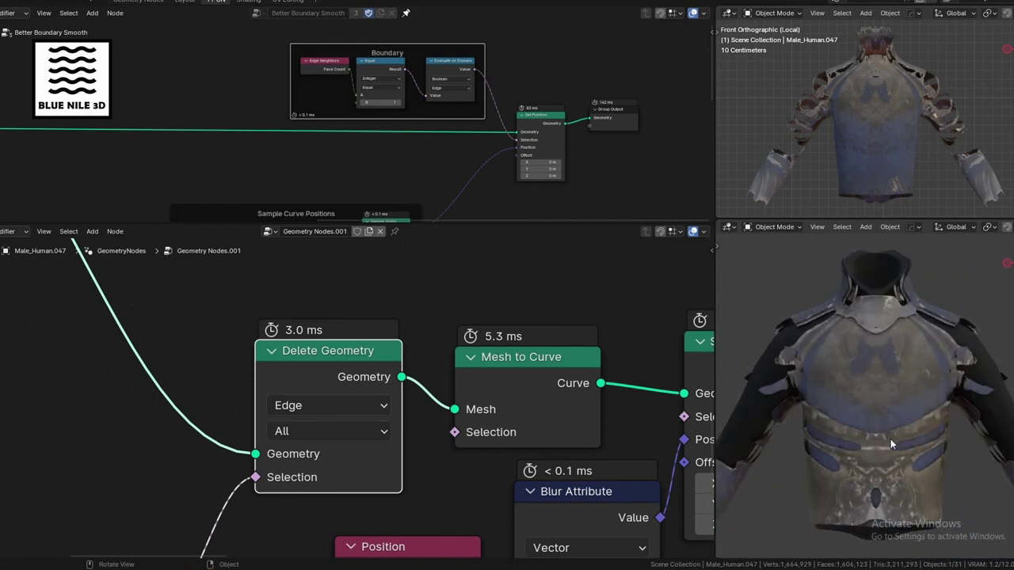
middle_drag(908, 408, 879, 423)
scroll(382, 443, down, 5)
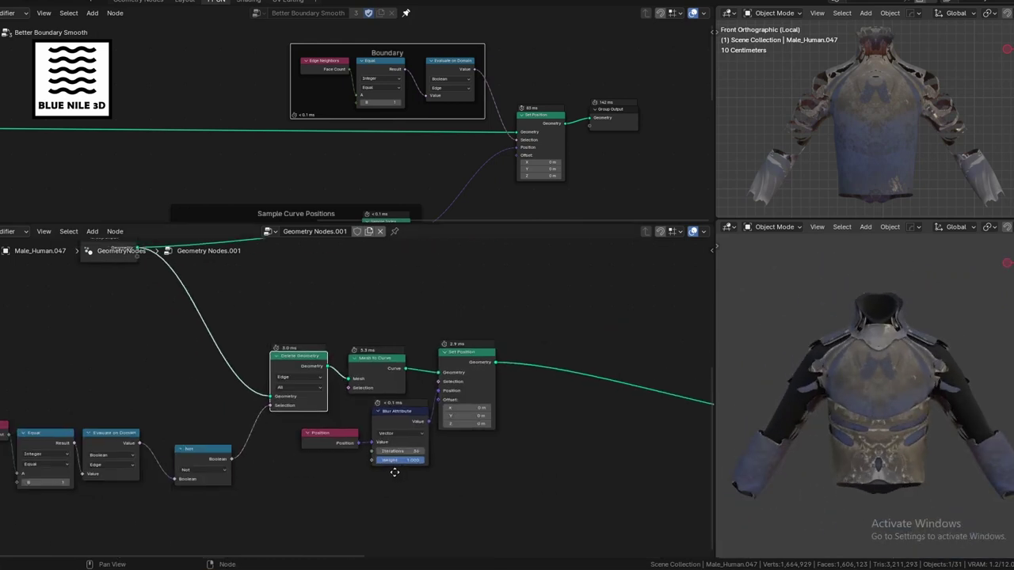
scroll(381, 471, up, 5)
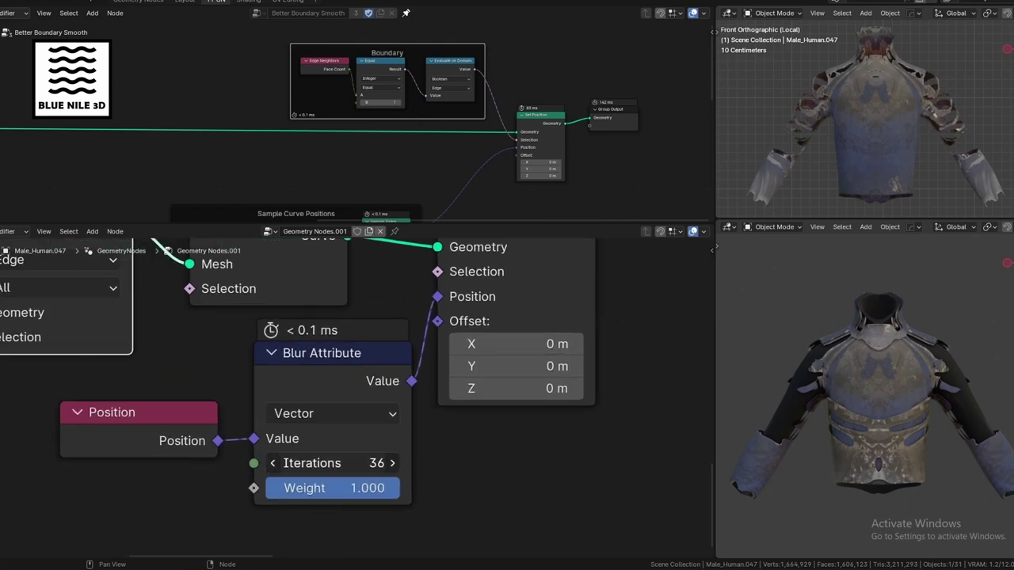
mouse_move(348, 463)
mouse_down()
mouse_move(301, 464)
mouse_move(372, 464)
mouse_move(301, 463)
mouse_move(353, 463)
mouse_up()
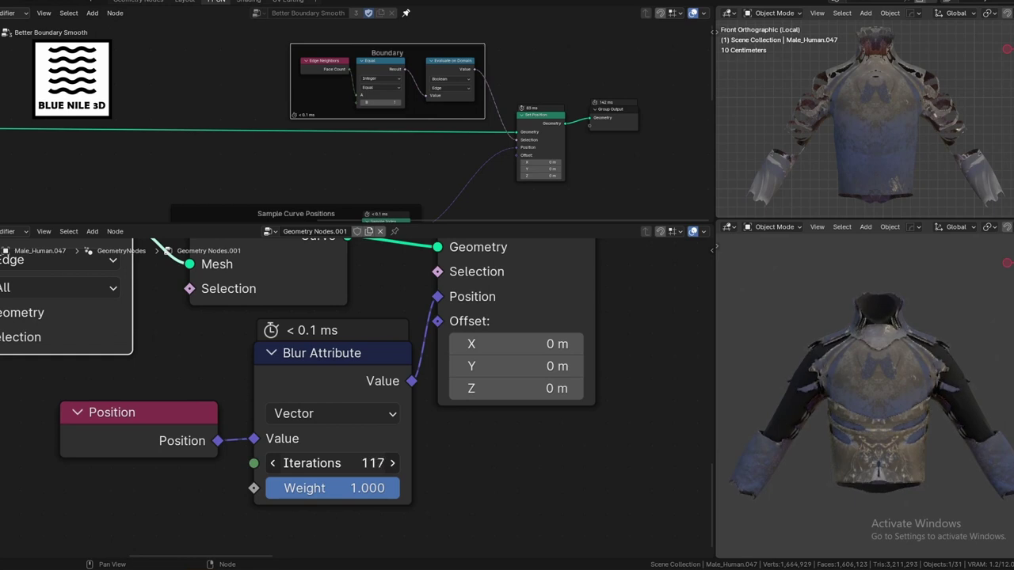
drag(341, 463, 301, 463)
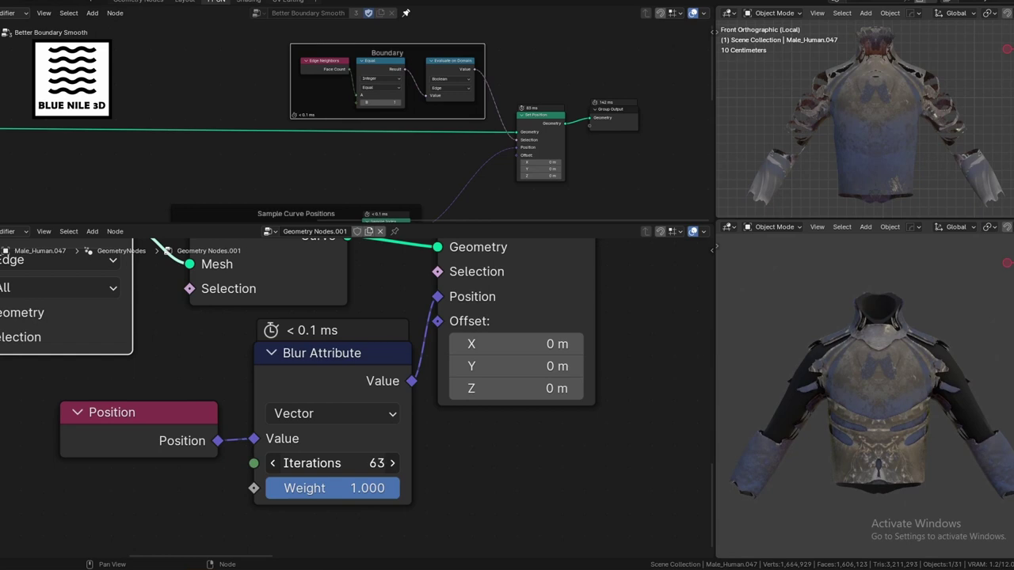
Set the Blur Attribute node's Iterations to 31 while checking the jacket's boundary openings
mouse_move(333, 463)
mouse_down()
mouse_move(344, 463)
mouse_move(312, 463)
mouse_move(348, 463)
mouse_up()
shift+middle_drag(899, 464, 935, 444)
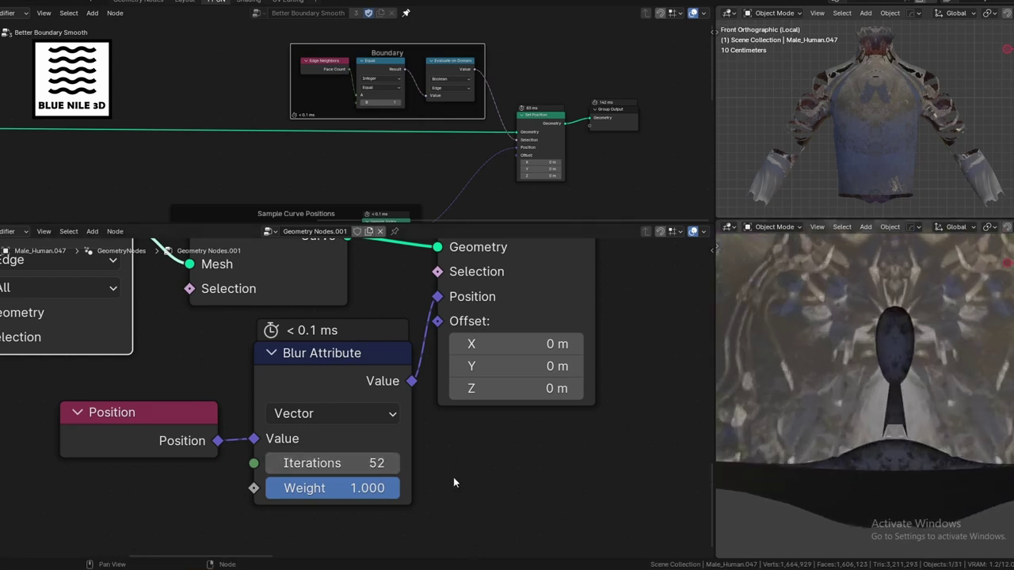
mouse_move(345, 463)
mouse_down()
mouse_move(309, 463)
mouse_move(343, 463)
mouse_move(309, 463)
mouse_move(333, 463)
mouse_up()
scroll(445, 413, down, 10)
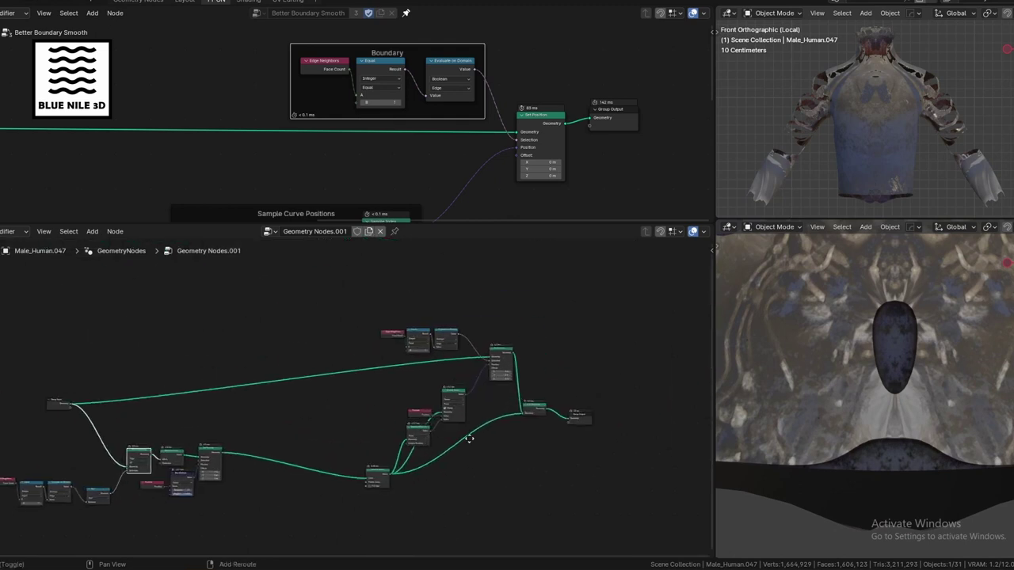
middle_drag(470, 436, 473, 431)
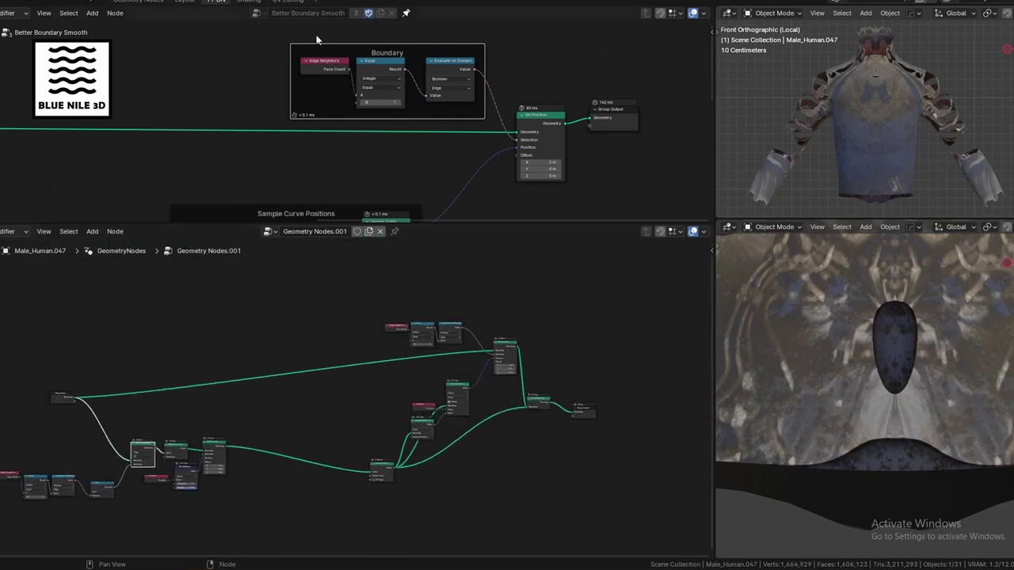
Switch to the Layout workspace, select the black-and-white jacket Male_Human.058 and collapse its GeometryNodes modifier settings
click(156, 3)
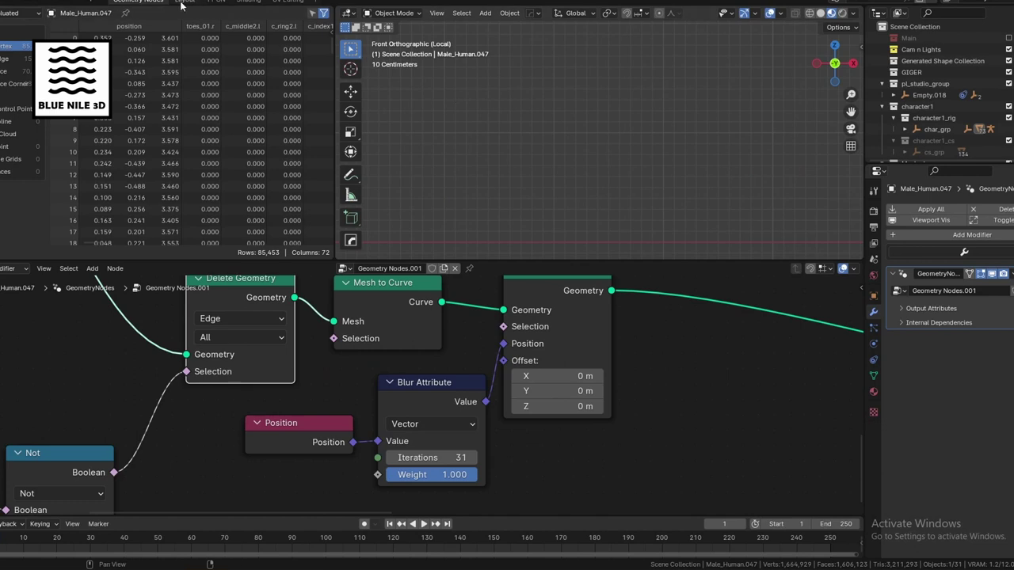
click(182, 3)
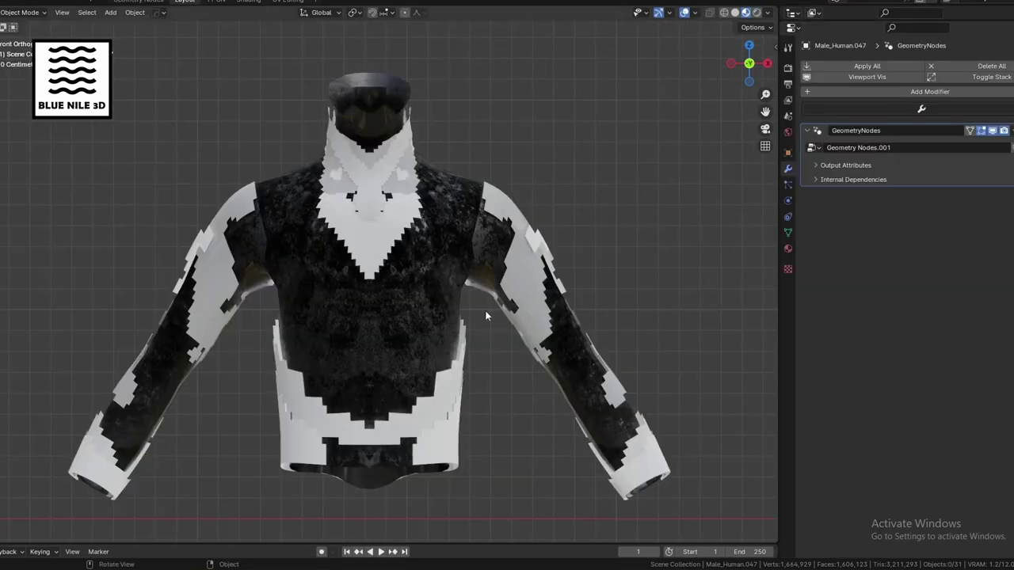
click(600, 341)
shift+middle_drag(612, 309, 525, 306)
click(806, 131)
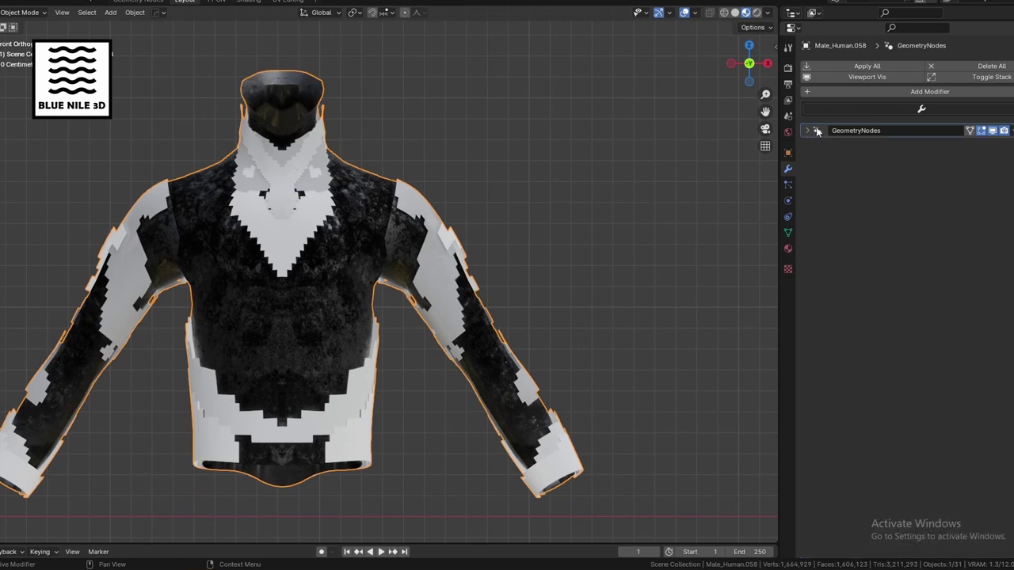
Try a Smooth modifier on Male_Human.058 with Repeat raised to 5, then remove the modifier
ctrl+right_click(646, 125)
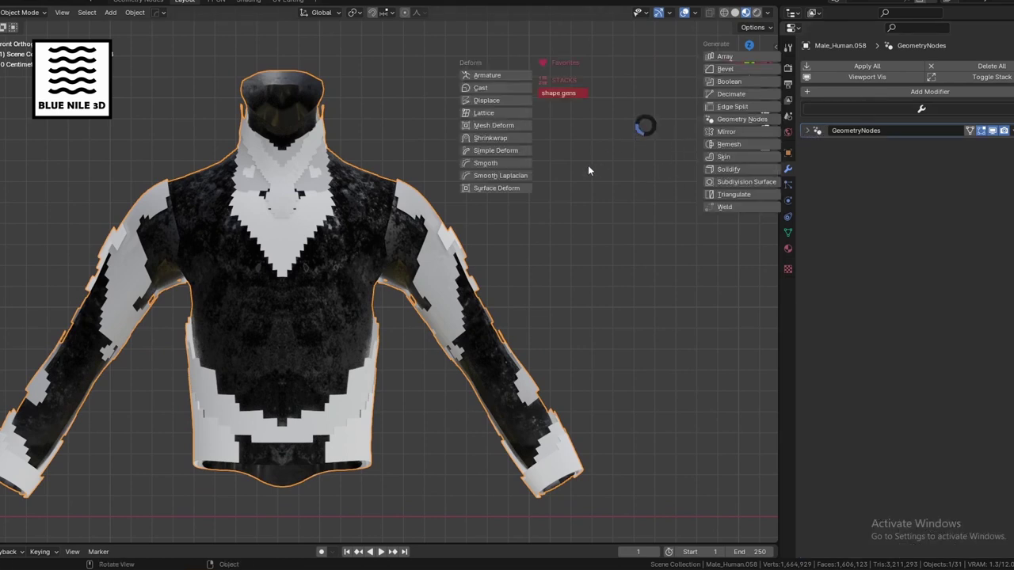
click(485, 163)
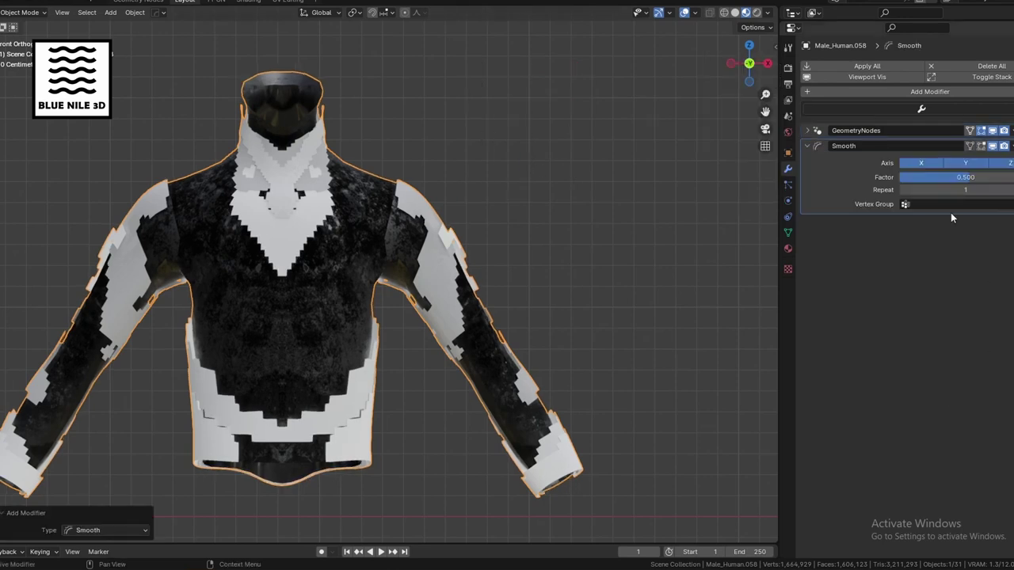
click(1013, 190)
click(1013, 190)
click(1013, 190)
click(1013, 191)
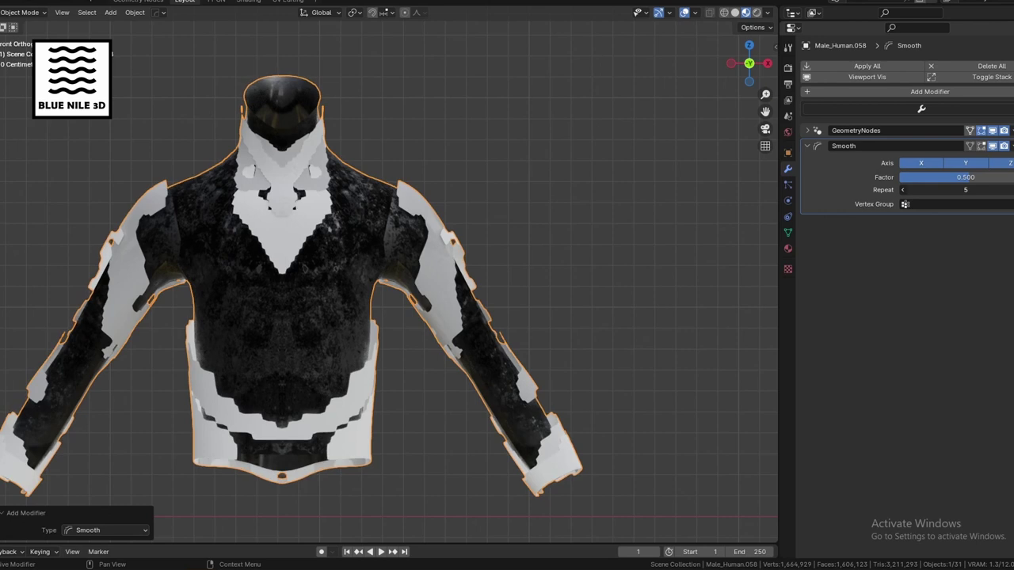
drag(981, 189, 934, 189)
key(ctrl+x)
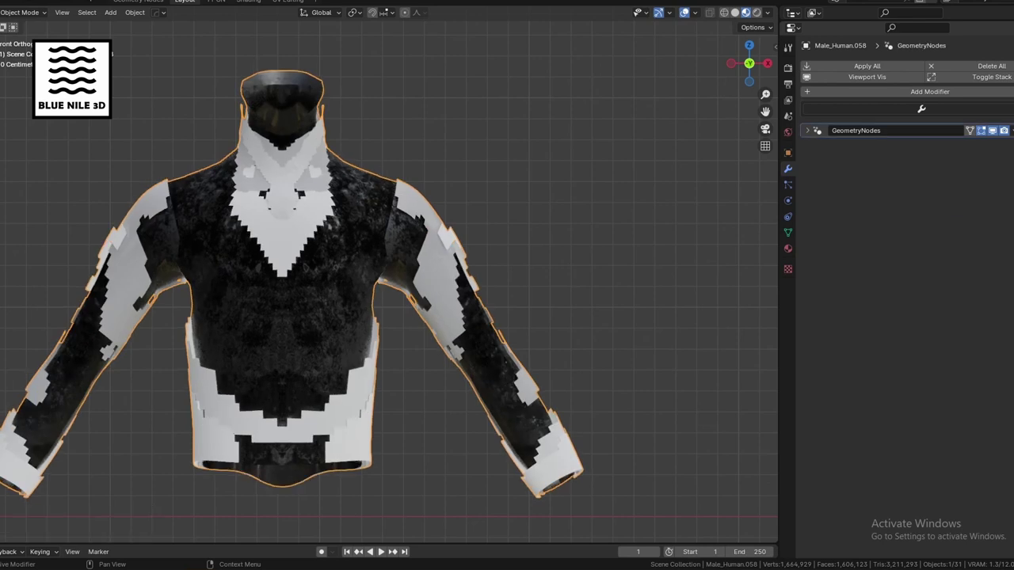
Add a Smooth Laplacian modifier to Male_Human.058 and set its Repeat to 190
ctrl+right_click(640, 113)
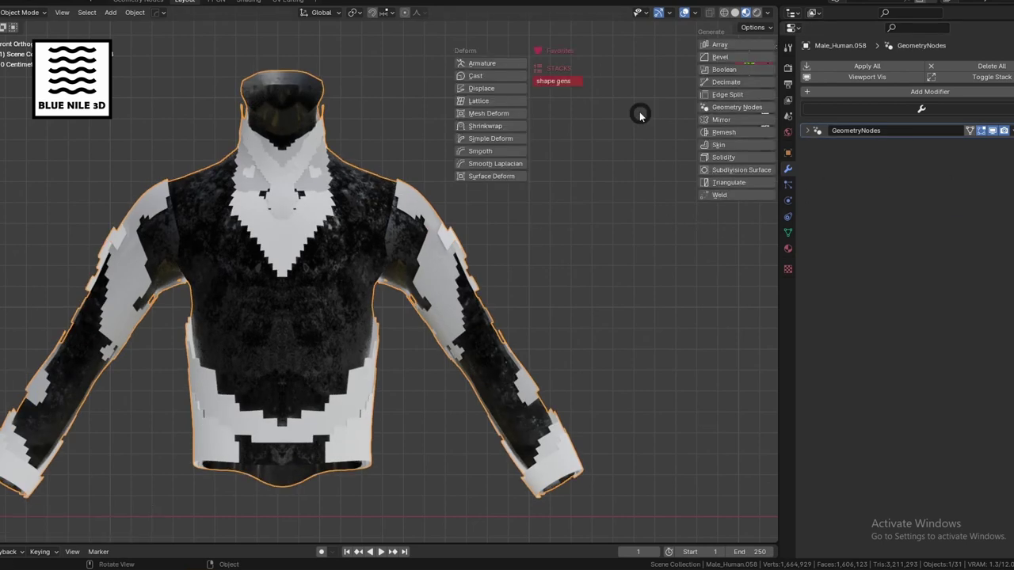
click(477, 164)
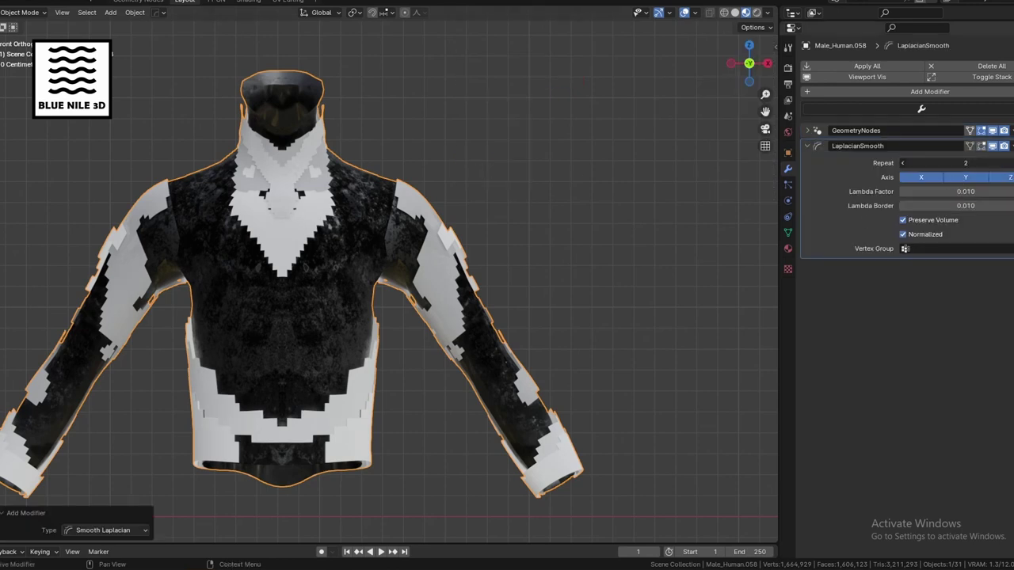
drag(965, 163, 1013, 162)
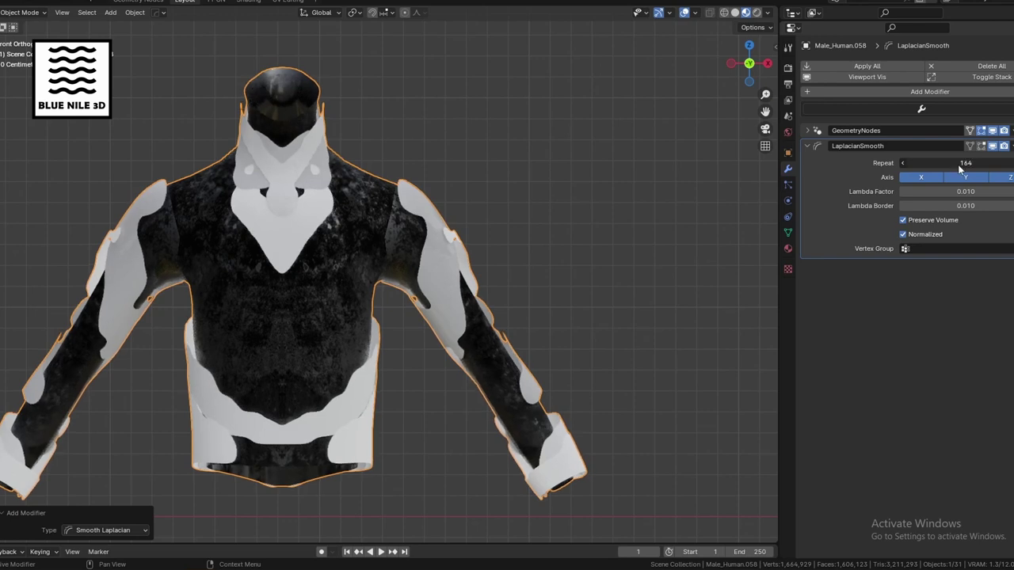
Examine the Laplacian-smoothed panel edges on the jacket's front, sides, sleeves and back
scroll(274, 351, down, 5)
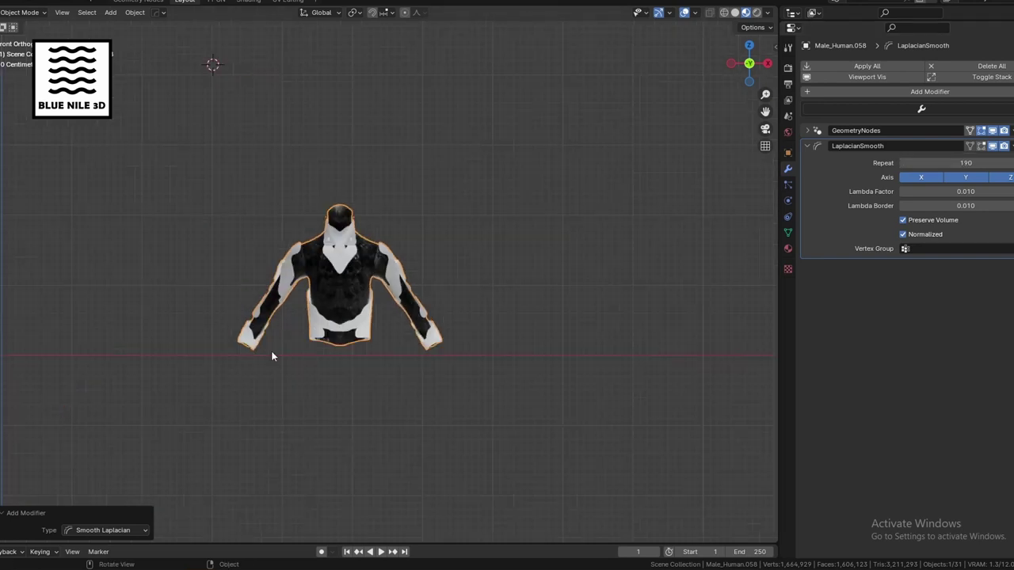
middle_drag(274, 351, 321, 286)
scroll(296, 317, up, 5)
scroll(361, 293, up, 4)
scroll(361, 294, down, 3)
middle_drag(405, 308, 492, 309)
scroll(493, 309, up, 2)
scroll(488, 312, down, 2)
middle_drag(439, 342, 526, 203)
scroll(494, 285, up, 3)
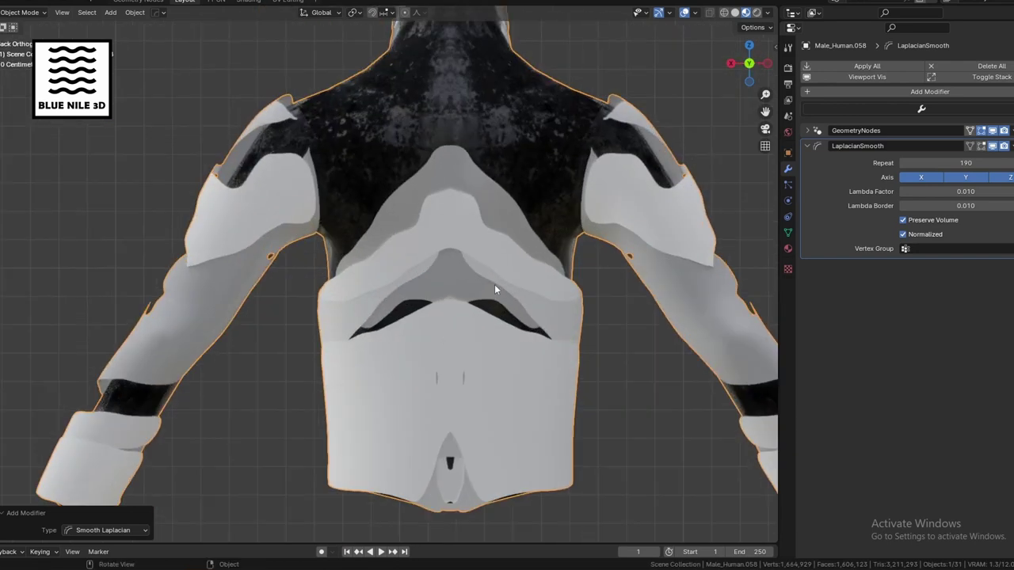
shift+middle_drag(495, 284, 372, 284)
scroll(372, 285, down, 2)
scroll(414, 334, down, 1)
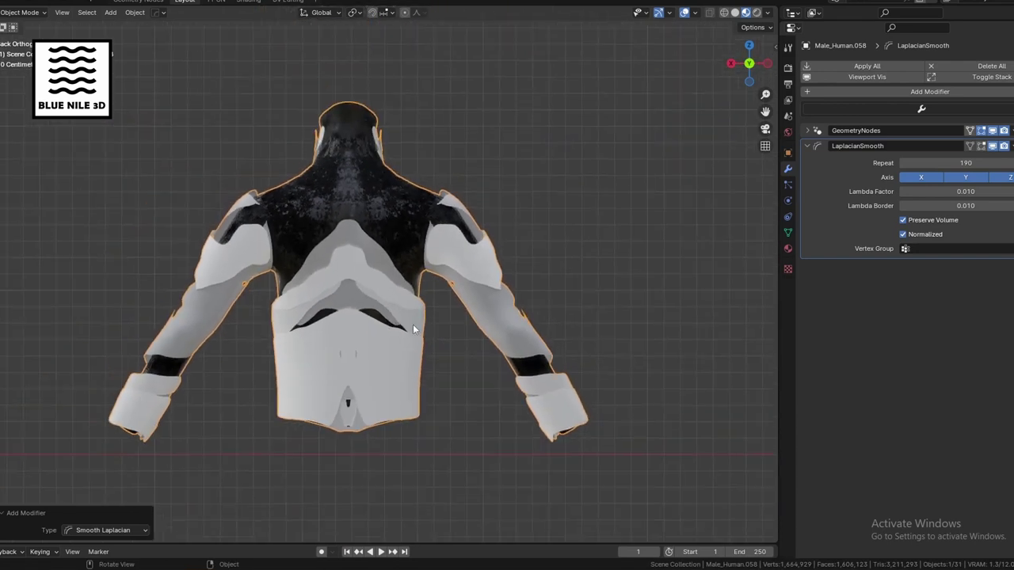
middle_drag(573, 272, 444, 278)
scroll(378, 300, up, 3)
shift+middle_drag(392, 301, 560, 343)
key(grave)
scroll(495, 325, down, 5)
key(grave)
click(377, 299)
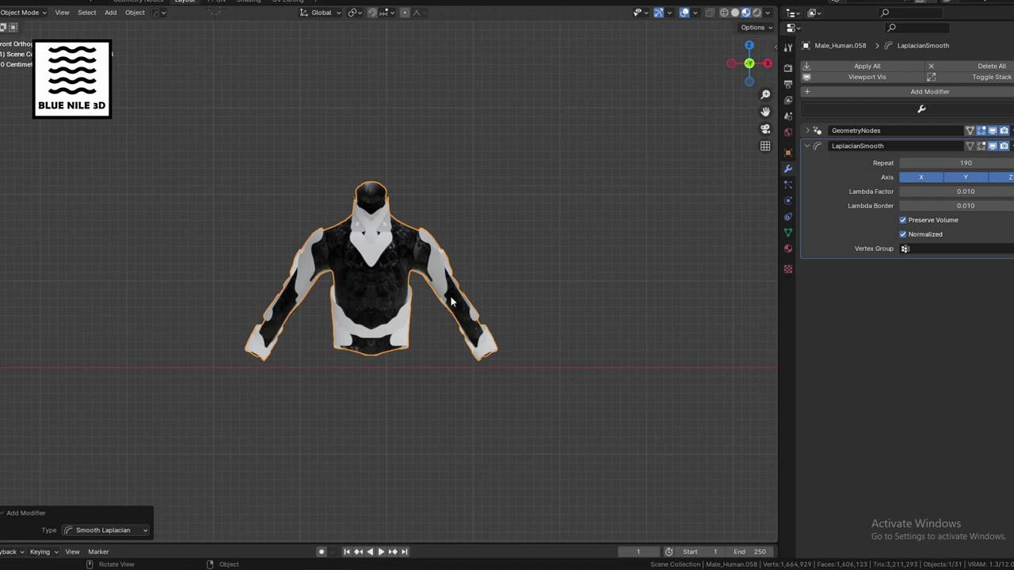
scroll(451, 298, up, 2)
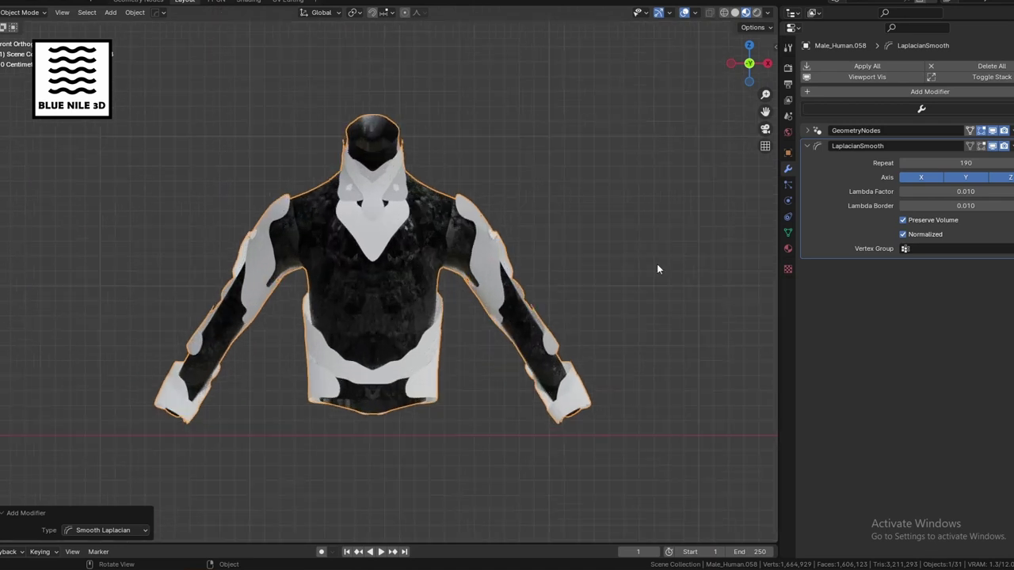
With LaplacianSmooth temporarily hidden in the viewport, set the Object Slicer's Global base image Y to 1.030 and review the smoothed panels
click(991, 146)
click(809, 131)
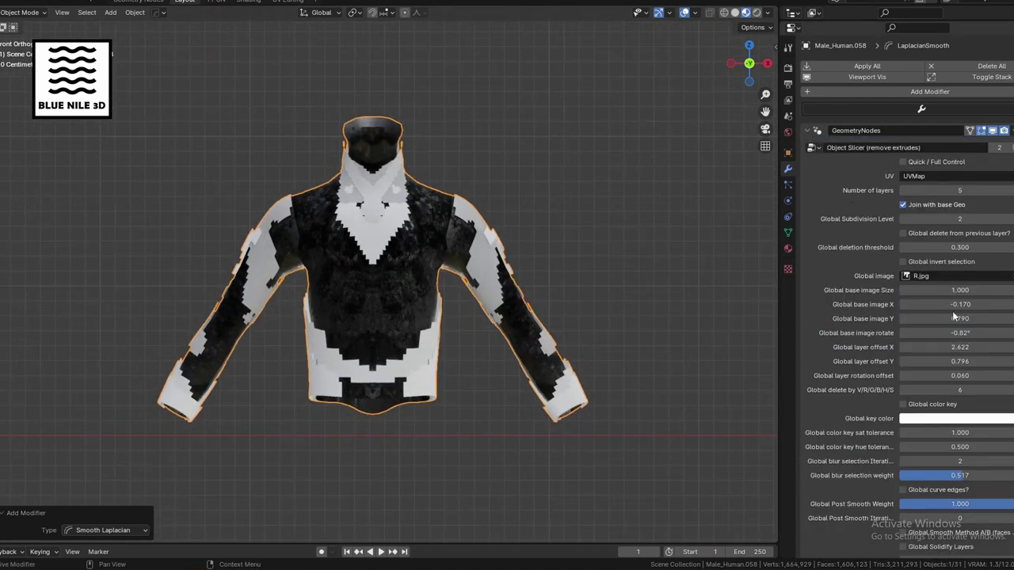
drag(960, 319, 980, 319)
click(817, 130)
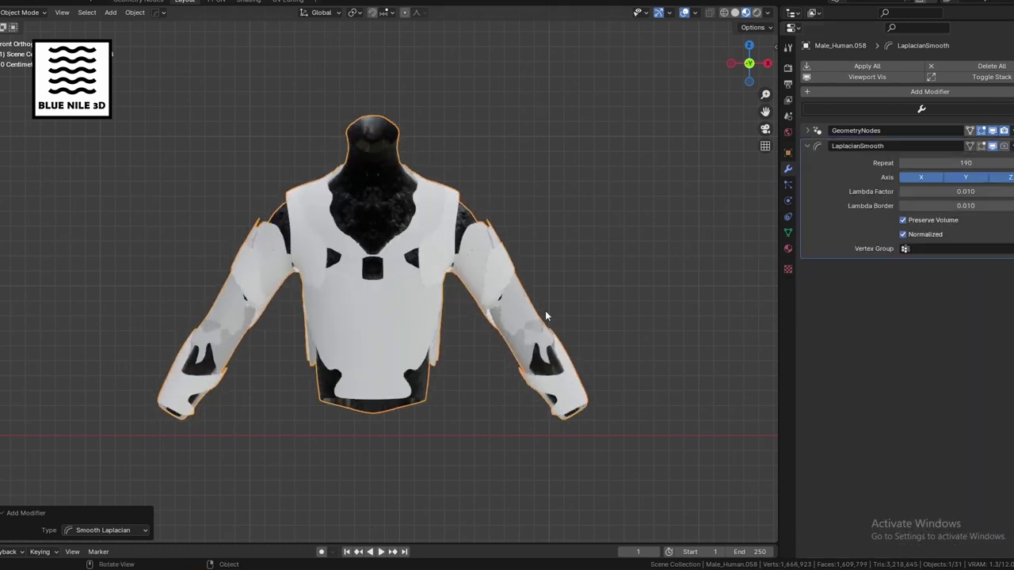
scroll(441, 349, up, 3)
scroll(442, 349, down, 3)
scroll(452, 344, up, 2)
middle_drag(628, 333, 646, 403)
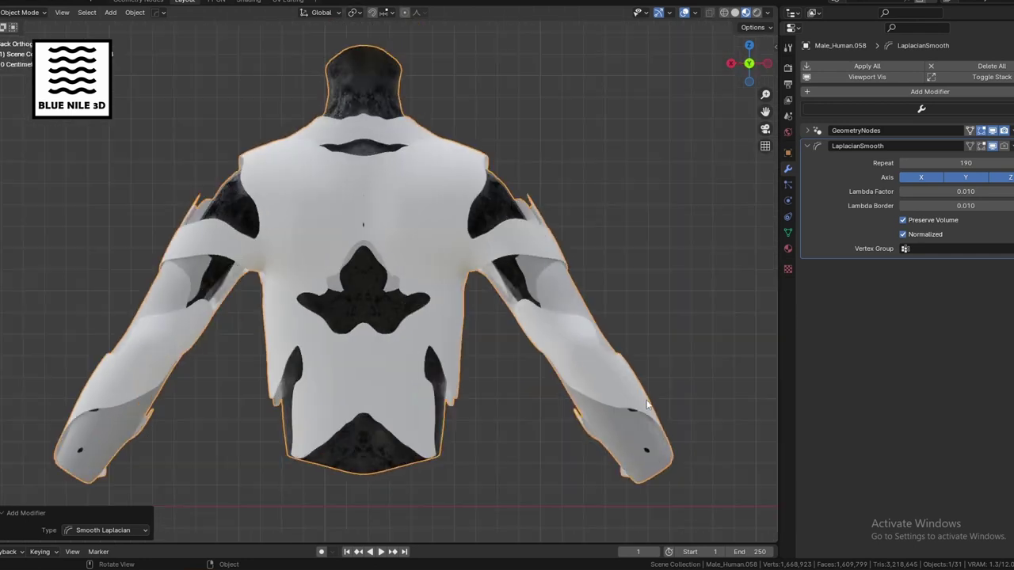
With LaplacianSmooth temporarily hidden in the viewport, change the Object Slicer's Global layer offset Y and review the smoothed panels front and back
click(992, 148)
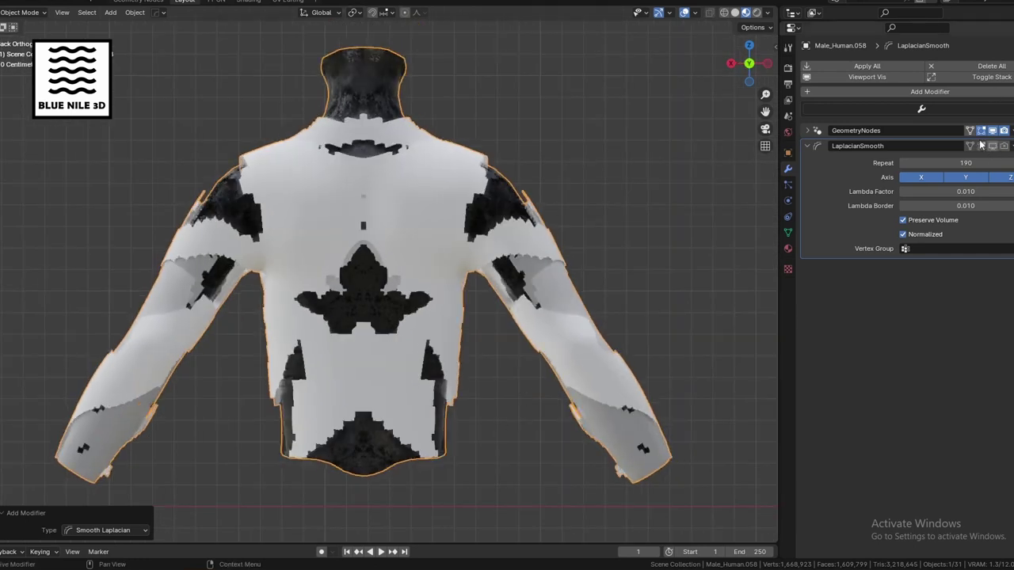
click(806, 130)
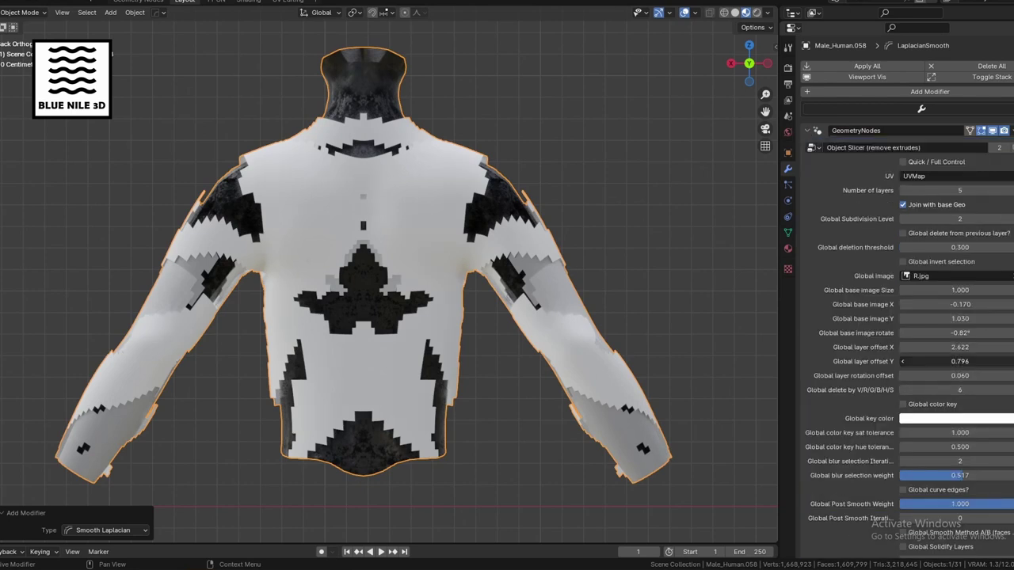
click(901, 362)
drag(960, 361, 973, 361)
click(807, 130)
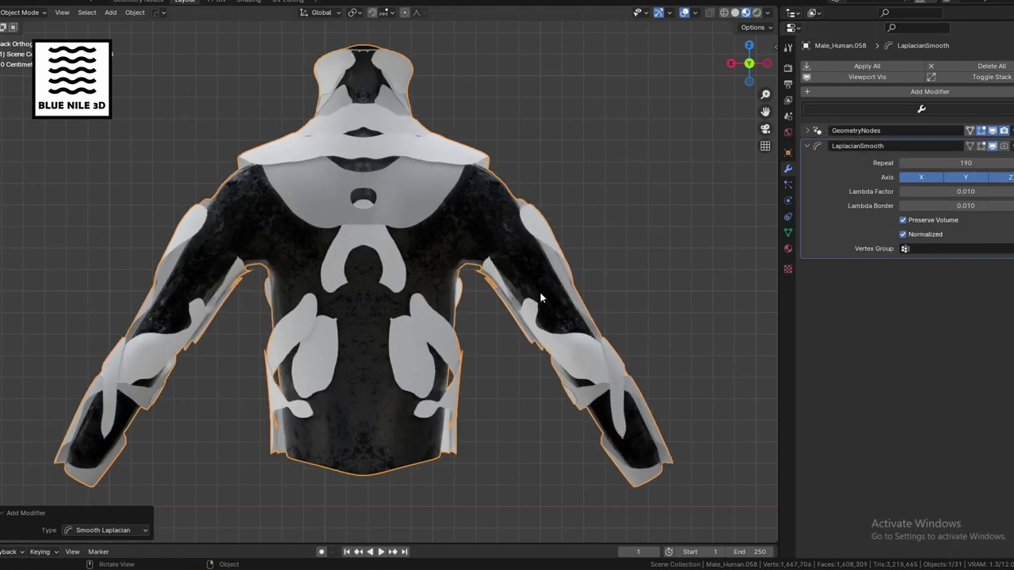
key(KP_1)
scroll(469, 313, down, 1)
scroll(544, 337, up, 3)
scroll(570, 334, down, 3)
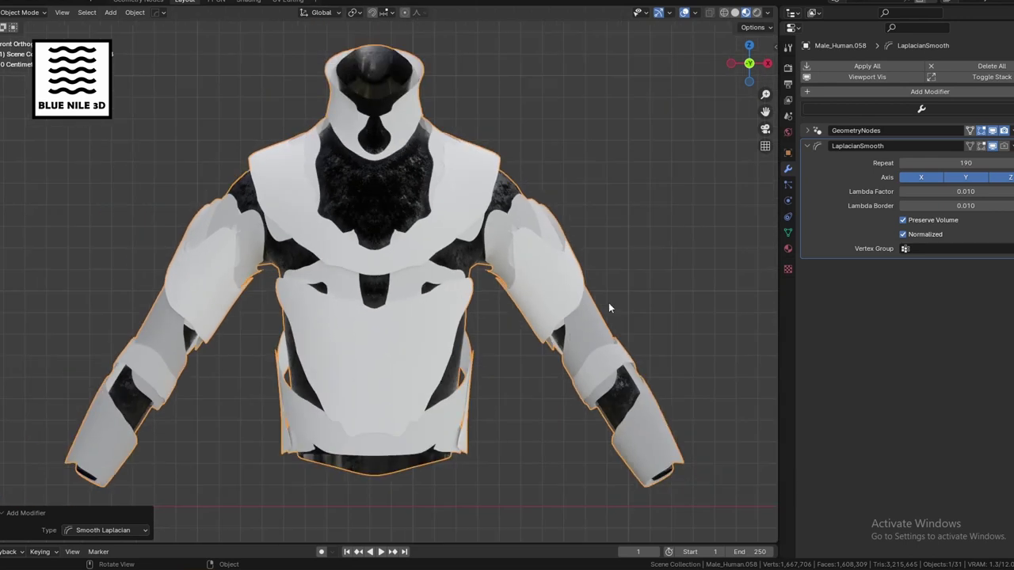